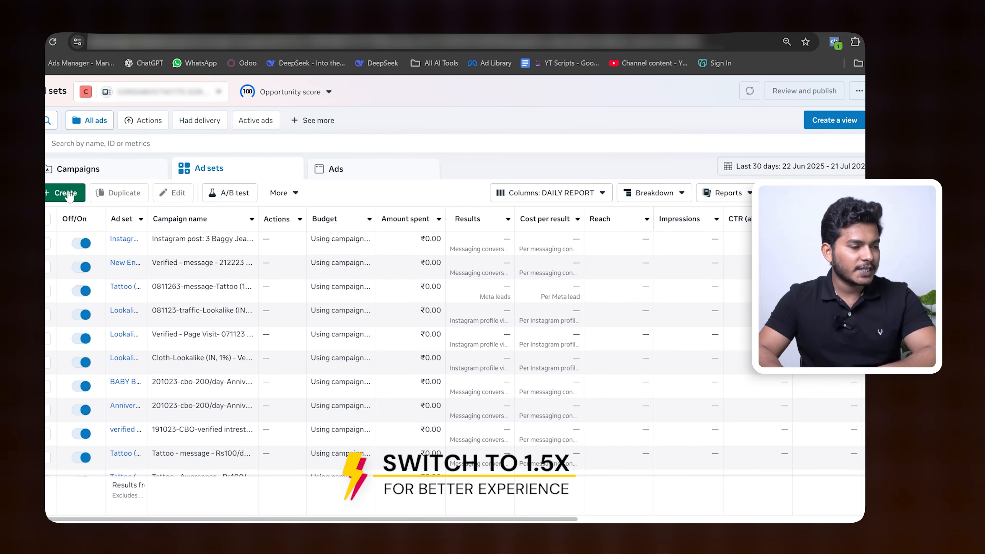
# - Create a new campaign with the Engagement objective, using the Manual engagement campaign setup
pyautogui.click(86, 171)
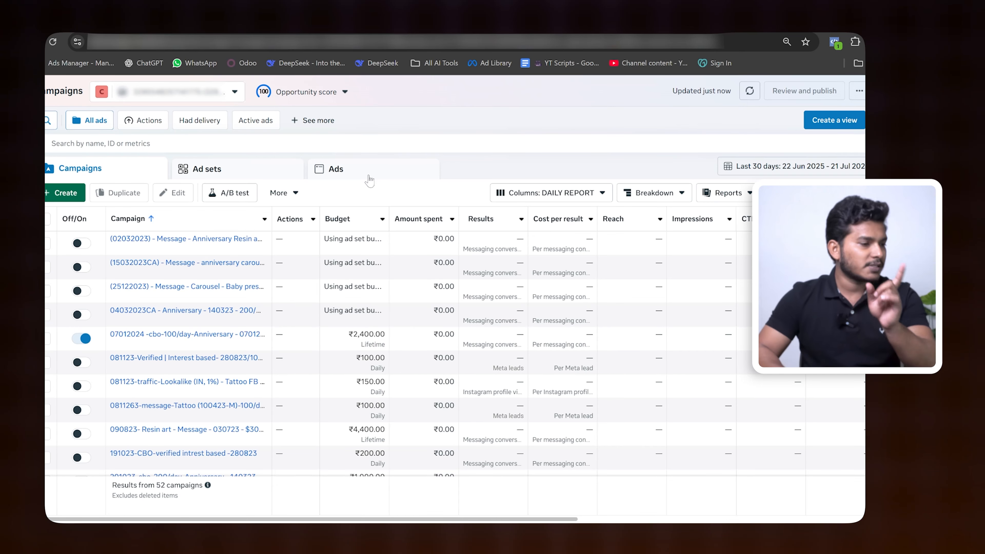
pyautogui.click(59, 194)
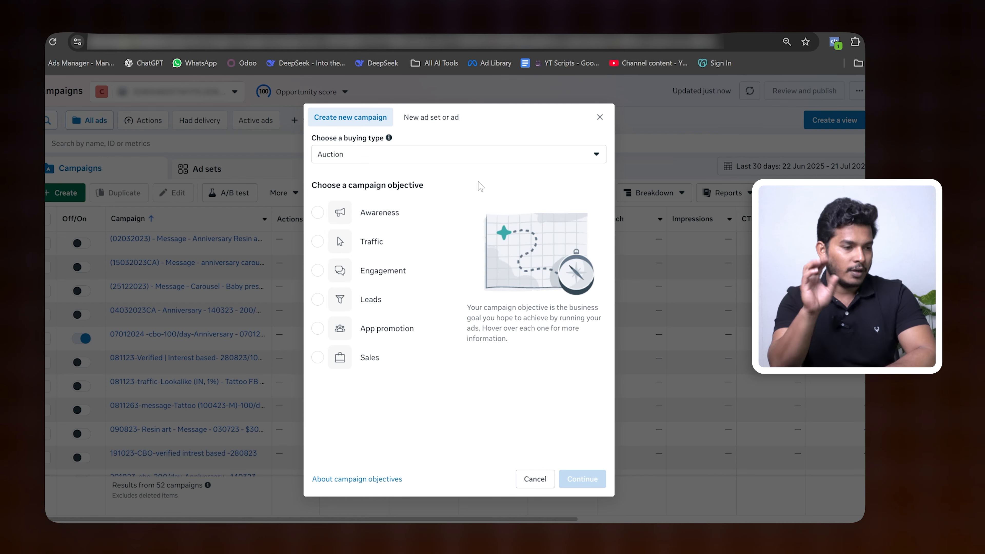
pyautogui.click(318, 271)
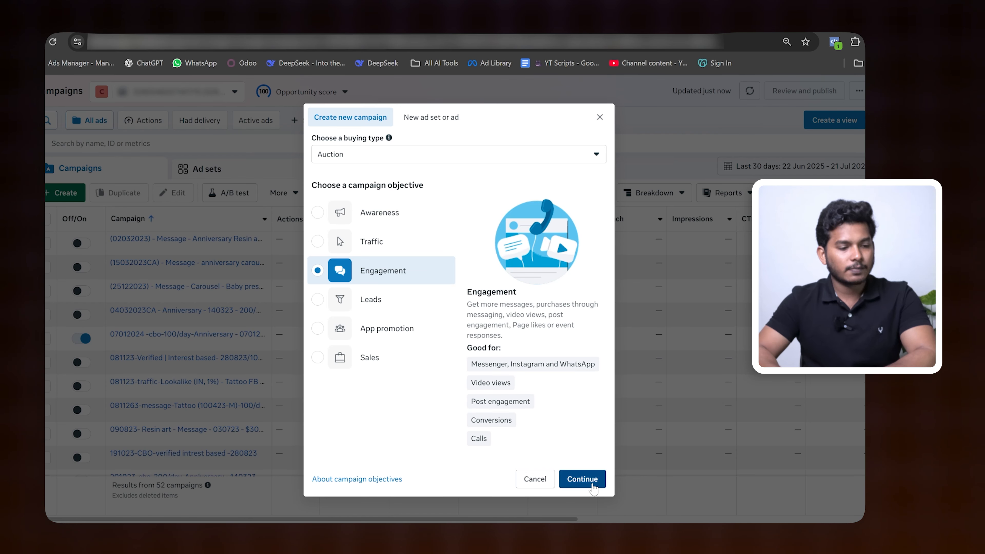
pyautogui.click(582, 479)
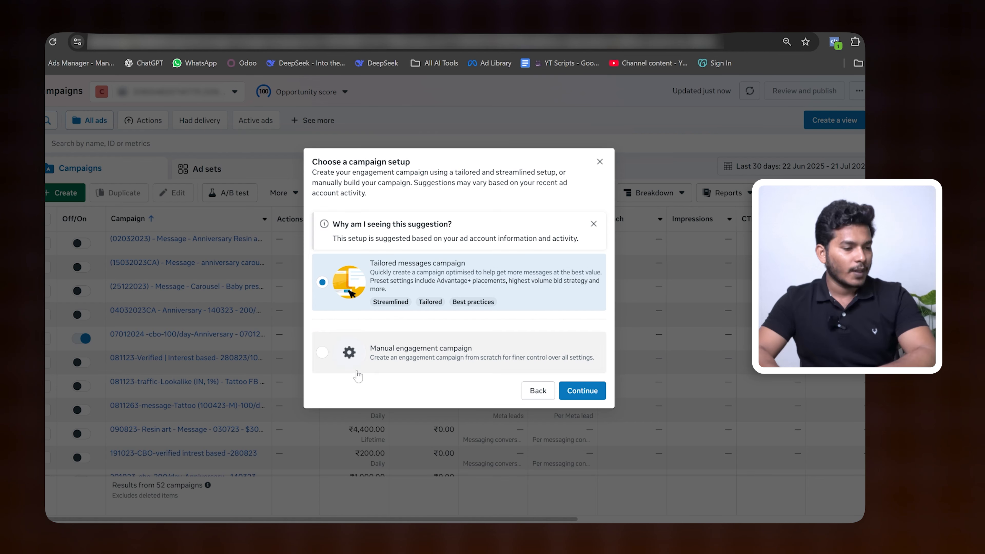
pyautogui.click(383, 360)
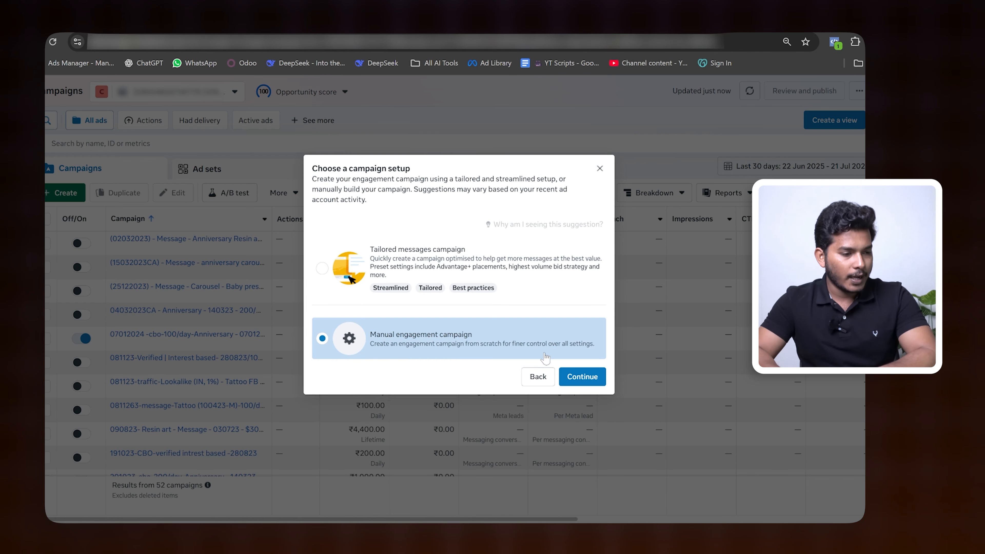
pyautogui.click(591, 382)
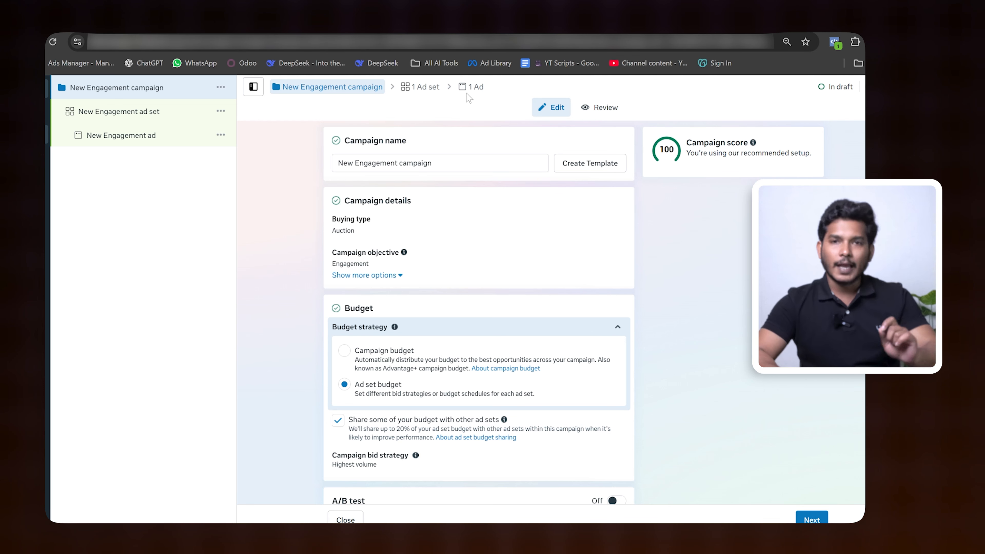
# - View the ad set level settings, return to the campaign level and examine the campaign name field
pyautogui.click(424, 92)
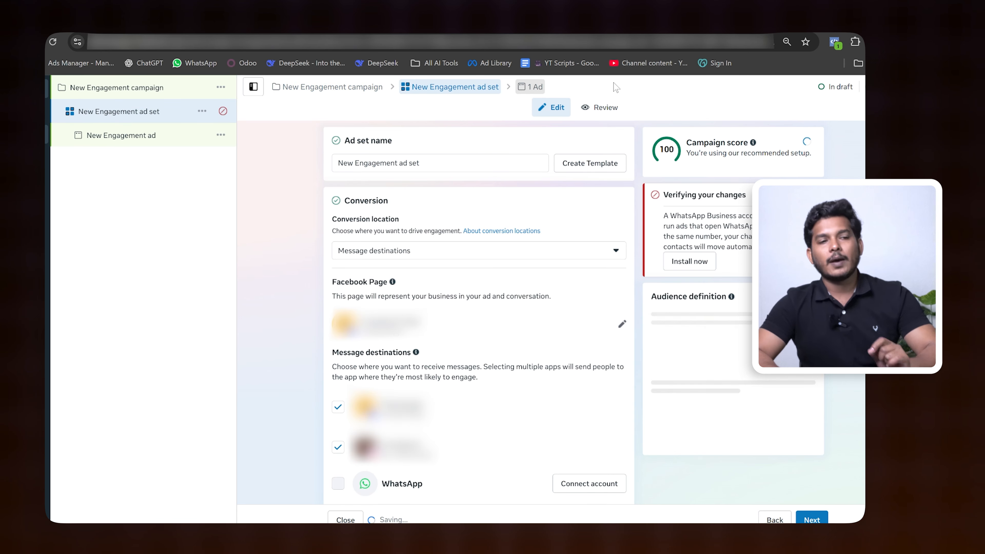
pyautogui.click(322, 94)
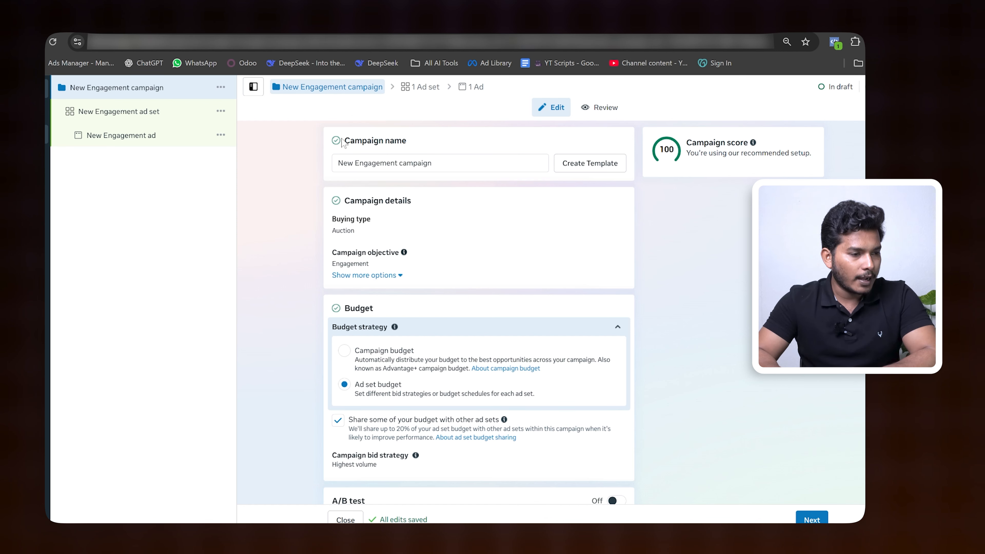
pyautogui.moveTo(343, 141); pyautogui.dragTo(421, 142)
pyautogui.tripleClick(441, 163)
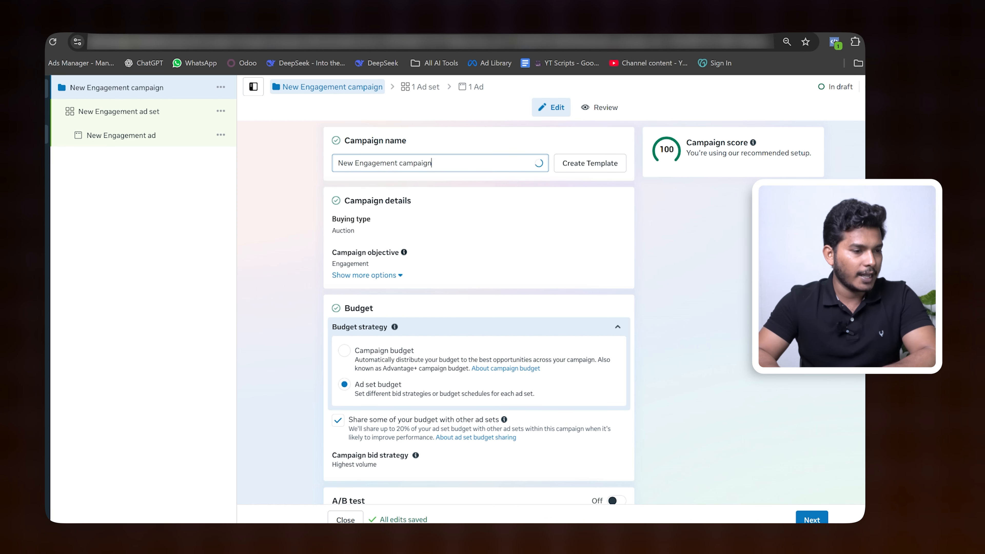
pyautogui.click(441, 163)
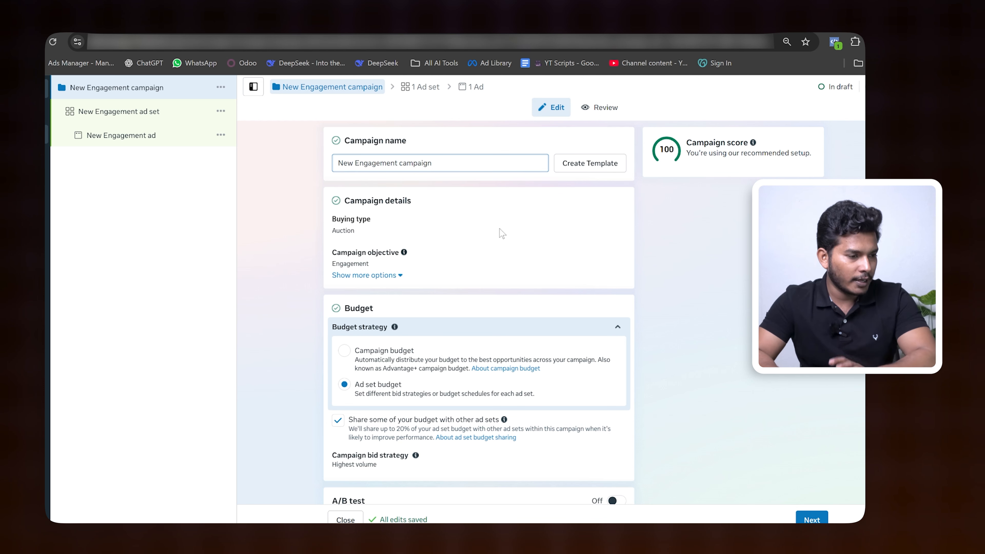
# - Open the campaign objective for editing and examine the available objectives
pyautogui.scroll(-2, 379, 194)
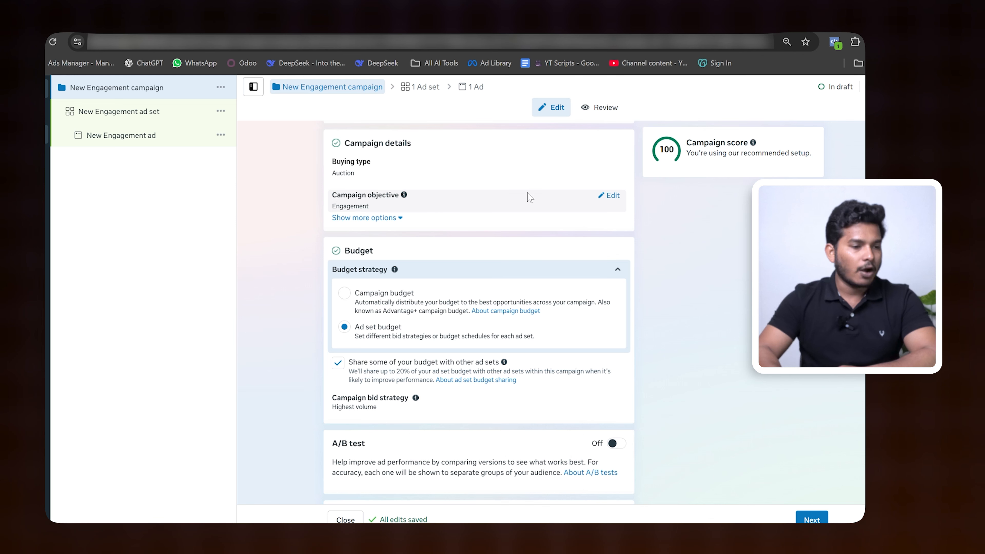
pyautogui.click(613, 196)
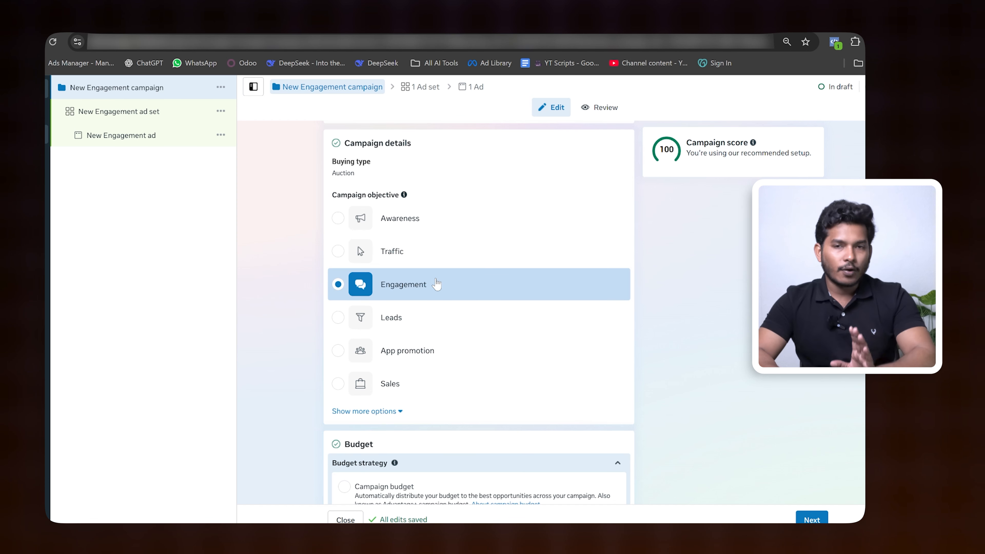
pyautogui.moveTo(423, 284)
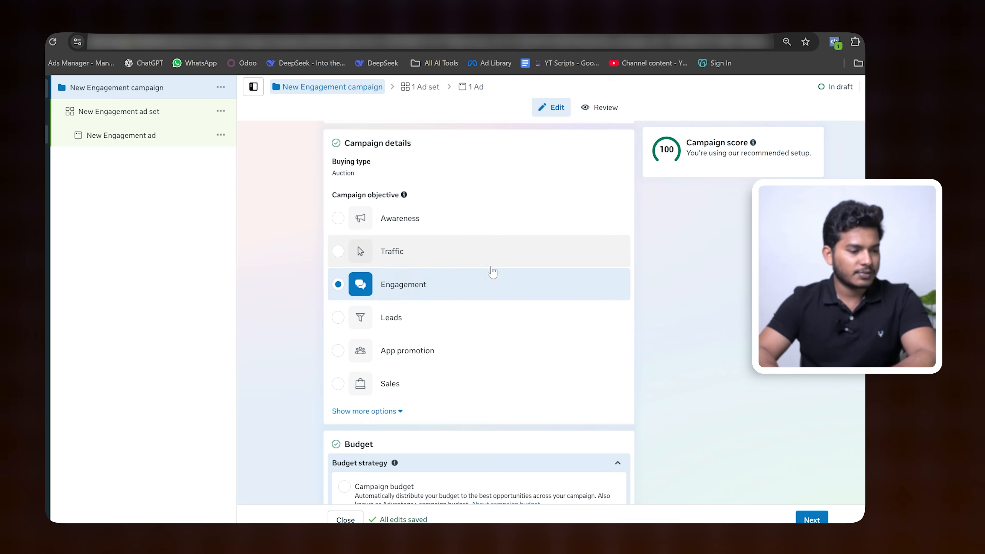
# - Try Campaign budget as the budget strategy and return to Ad set budget
pyautogui.scroll(-5, 502, 269)
pyautogui.doubleClick(359, 271)
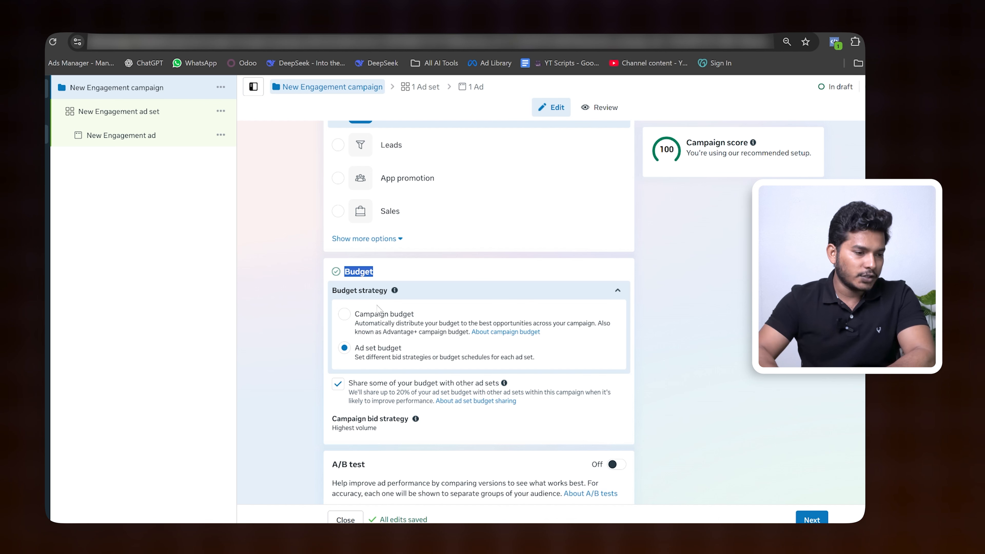
pyautogui.click(370, 315)
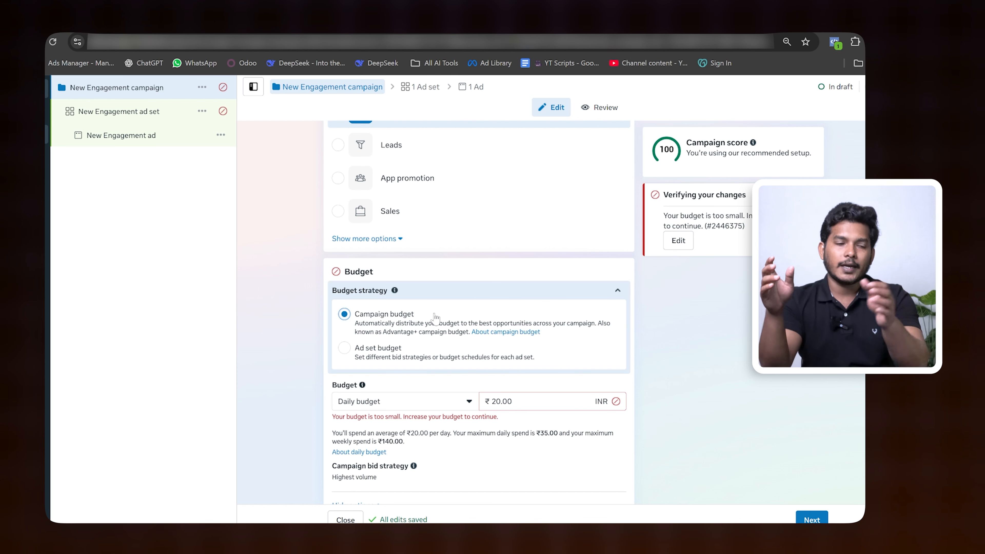
pyautogui.moveTo(360, 349); pyautogui.dragTo(406, 353)
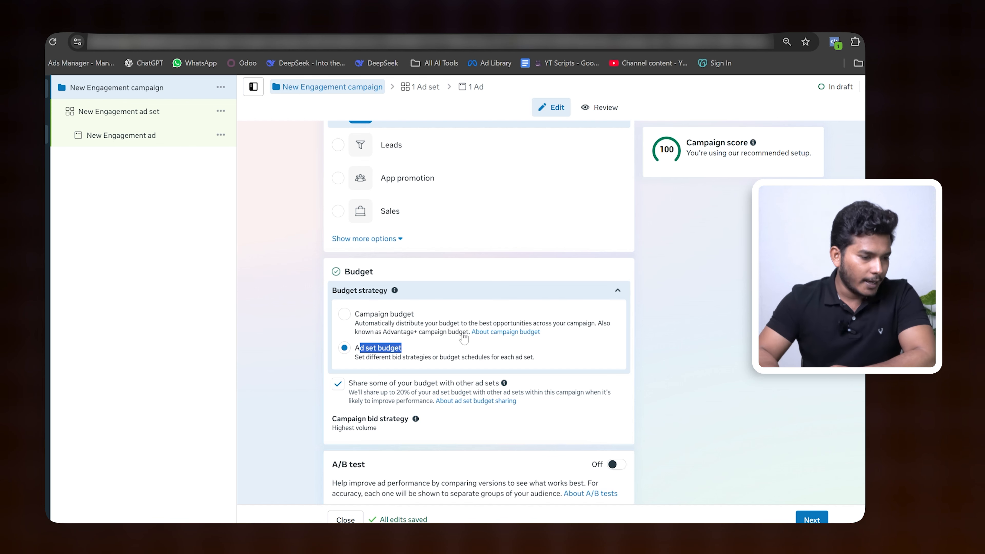
# - Turn on the A/B test, try Audience as the test variable and return it to Creative
pyautogui.scroll(-4, 464, 339)
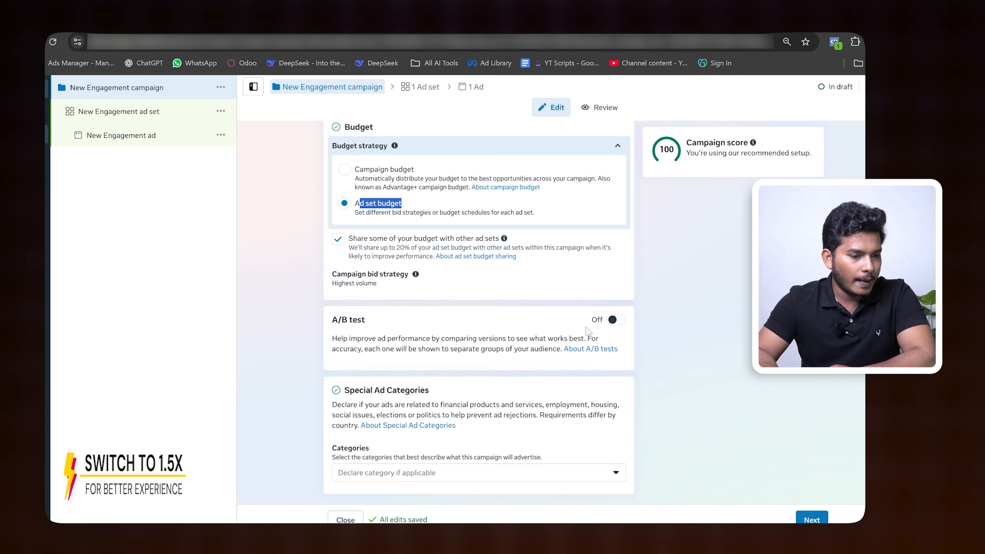
pyautogui.click(616, 319)
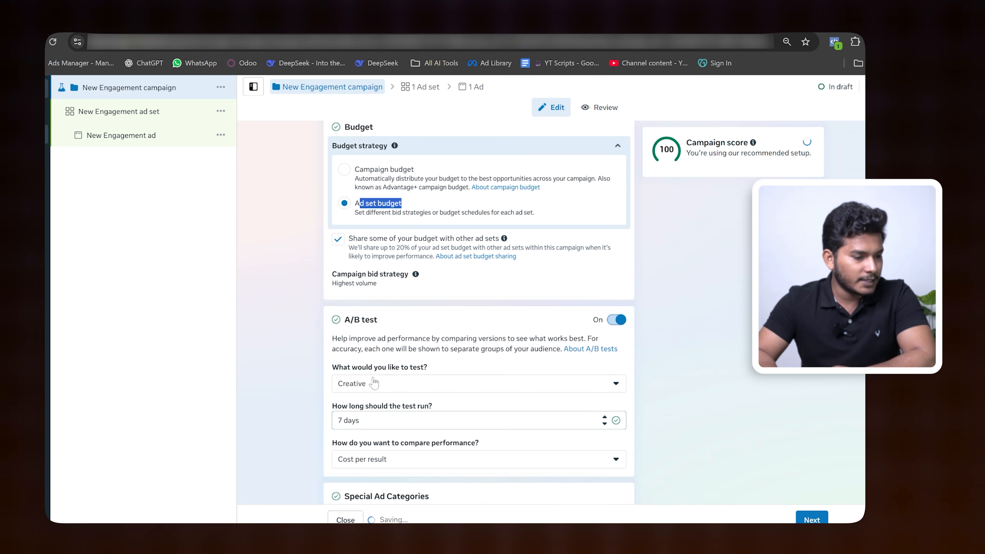
pyautogui.scroll(-2, 405, 368)
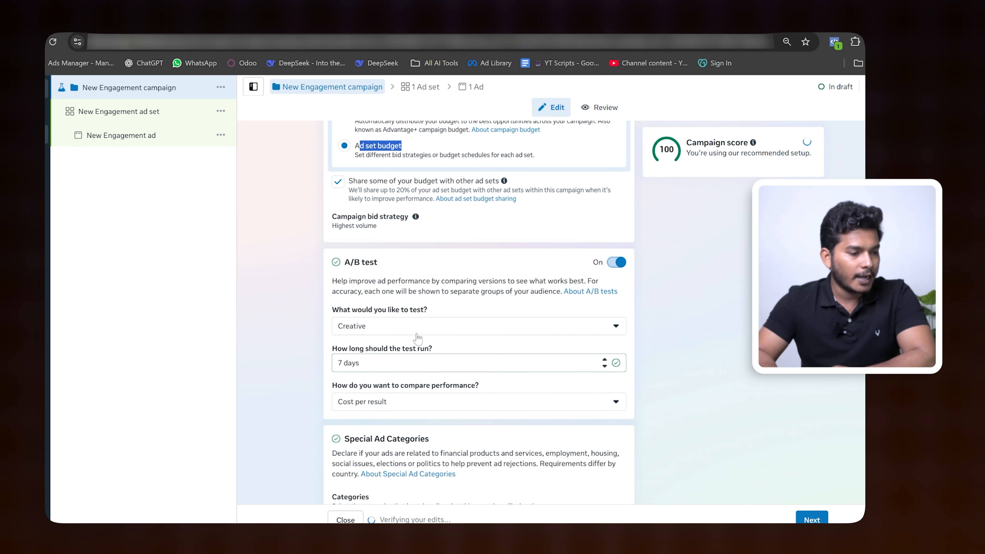
pyautogui.click(483, 328)
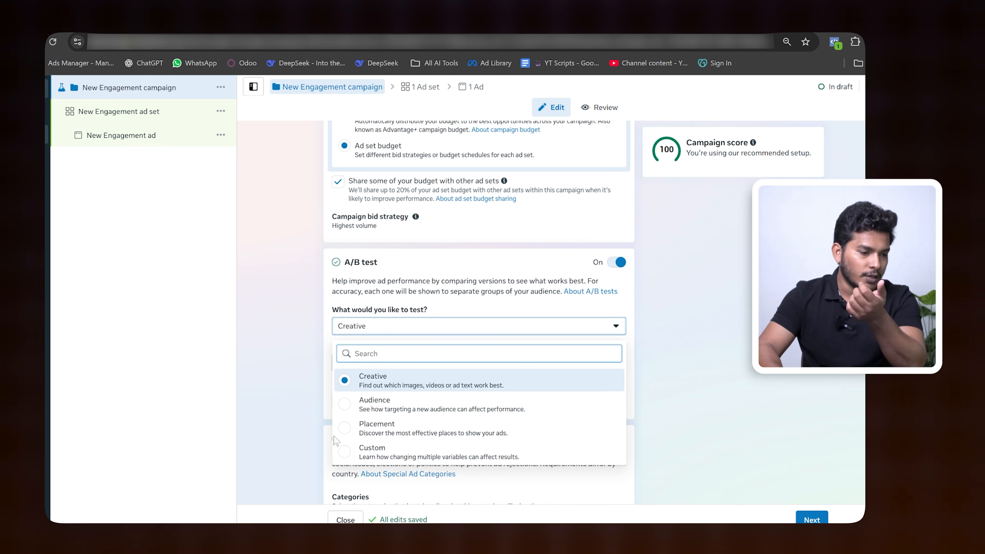
pyautogui.click(379, 408)
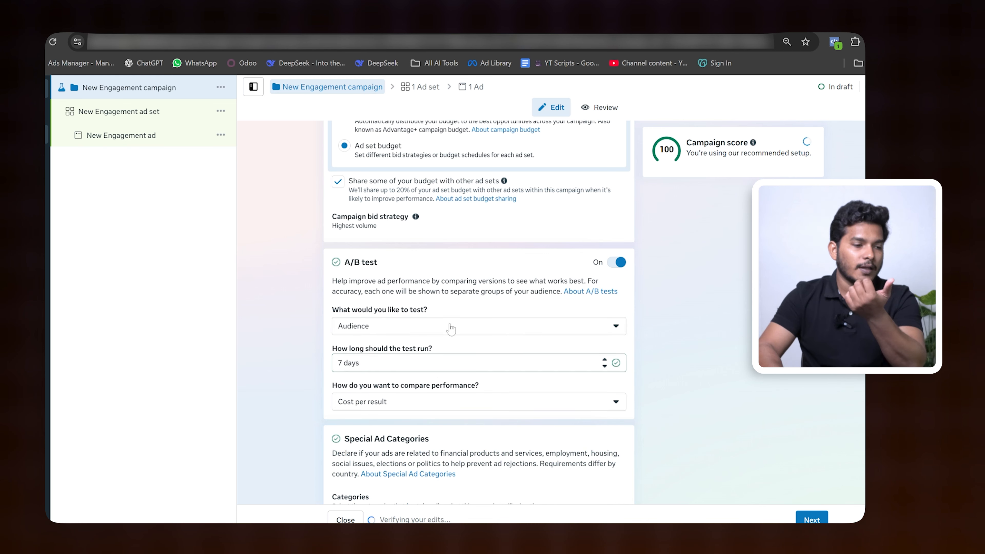
pyautogui.click(452, 330)
pyautogui.click(393, 384)
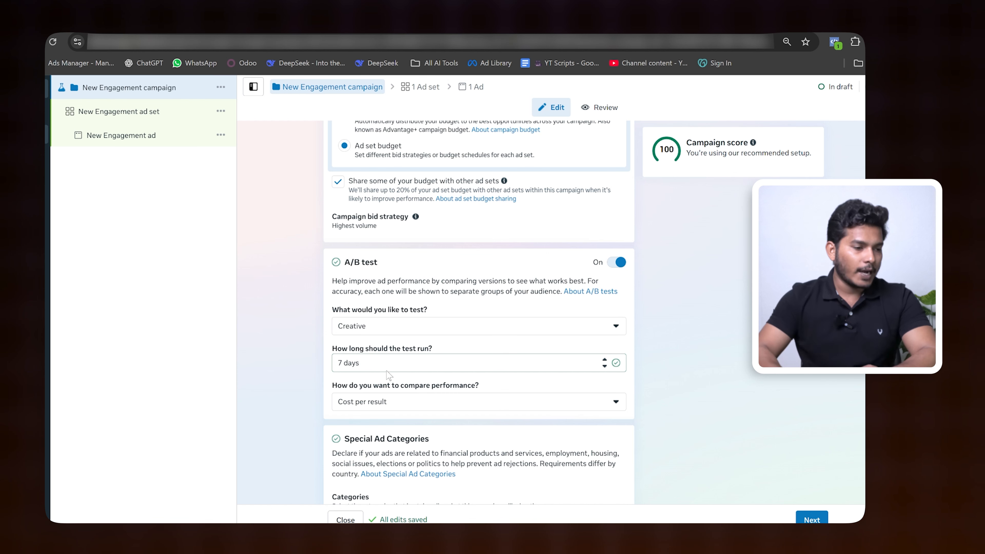
# - Set the A/B test duration to 10 days
pyautogui.moveTo(344, 263); pyautogui.dragTo(380, 264)
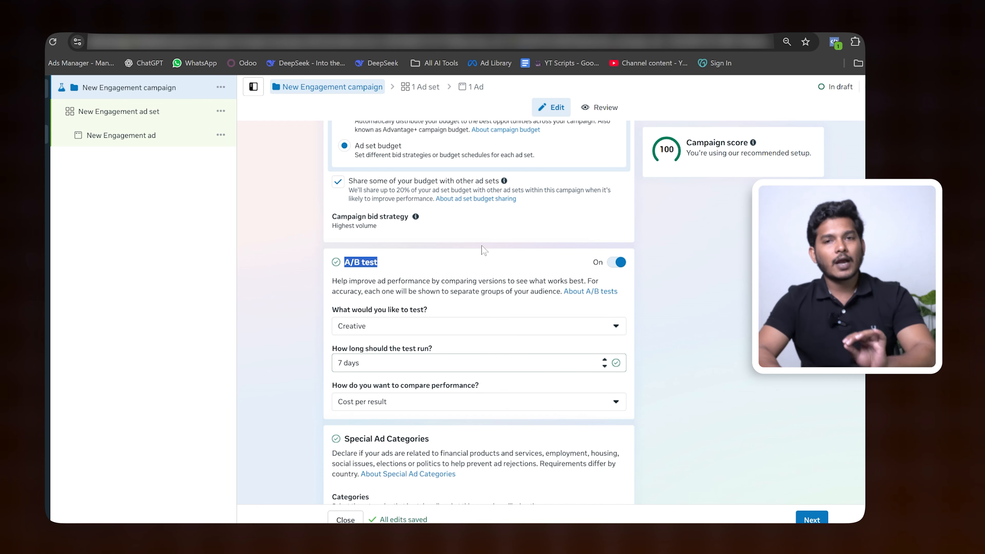
pyautogui.scroll(-1, 495, 272)
pyautogui.click(491, 314)
pyautogui.moveTo(441, 301); pyautogui.dragTo(320, 298)
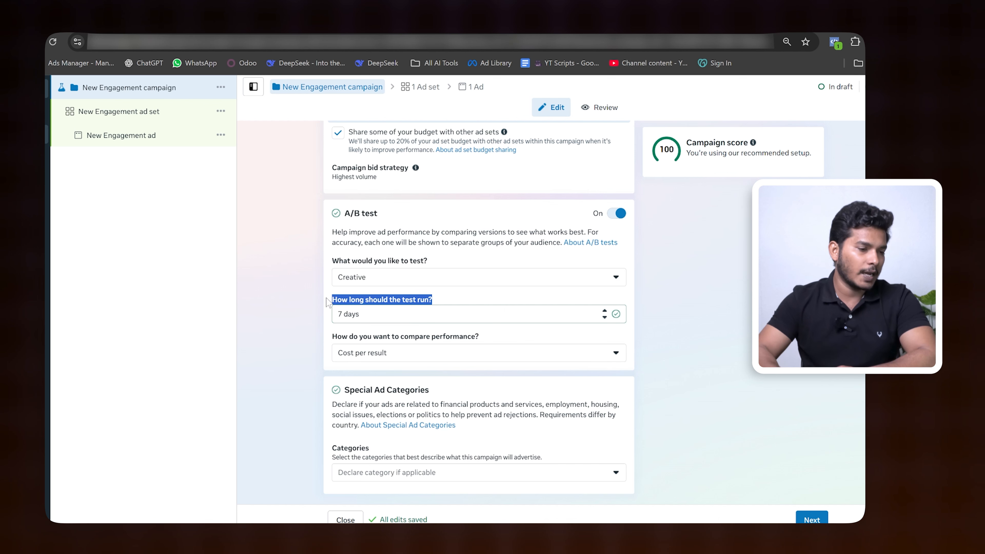
pyautogui.click(605, 311)
pyautogui.click(604, 311)
pyautogui.click(605, 312)
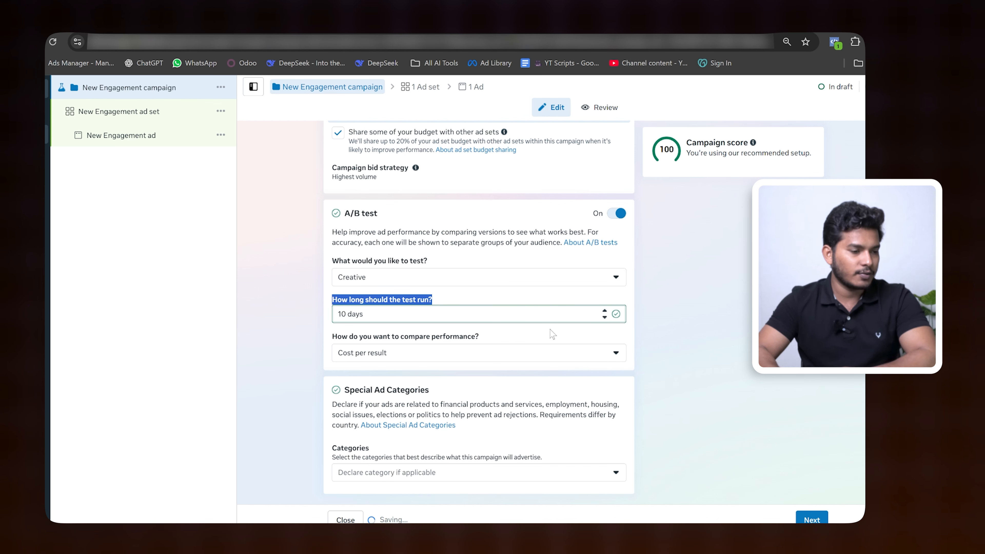
# - Set the A/B test's performance comparison to CPC (cost per link click)
pyautogui.moveTo(332, 336); pyautogui.dragTo(488, 338)
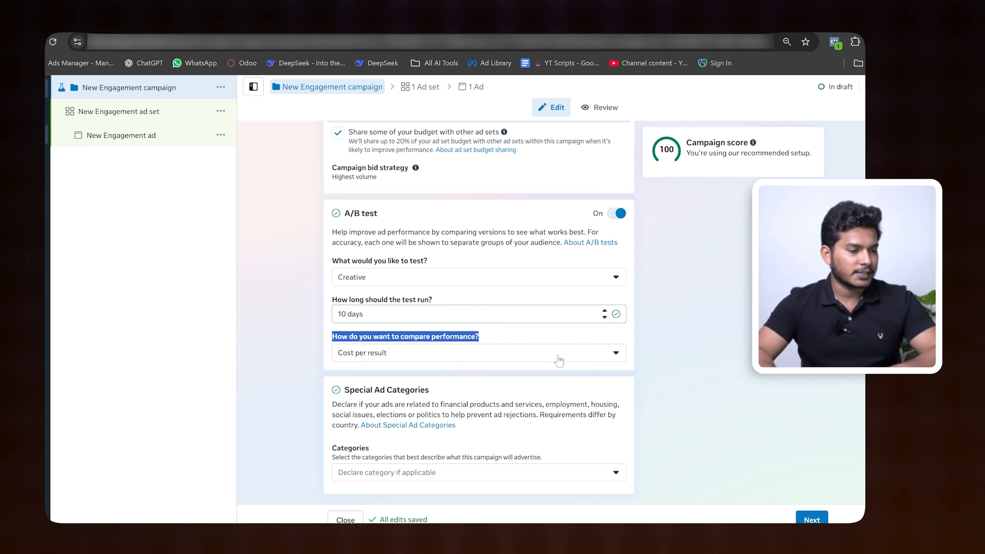
pyautogui.click(543, 361)
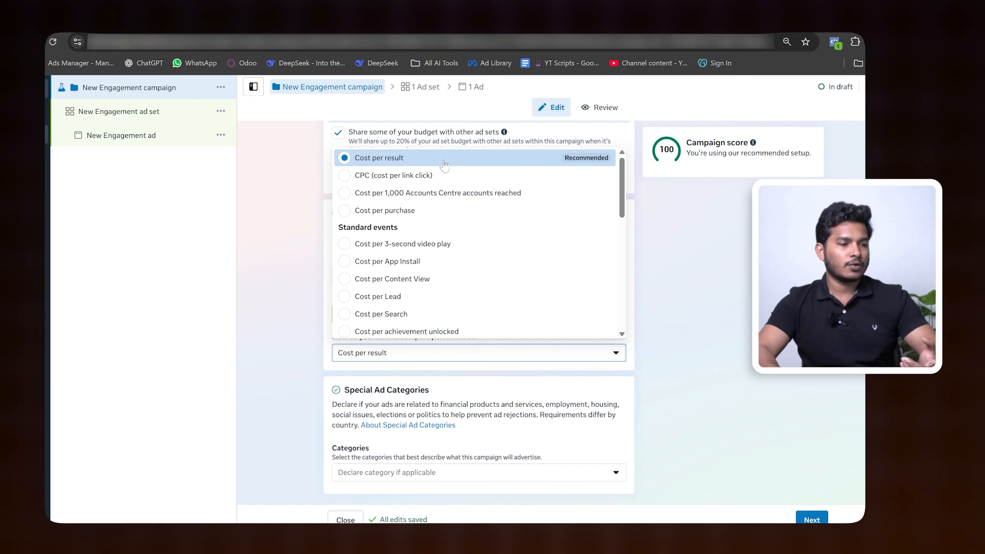
pyautogui.click(407, 175)
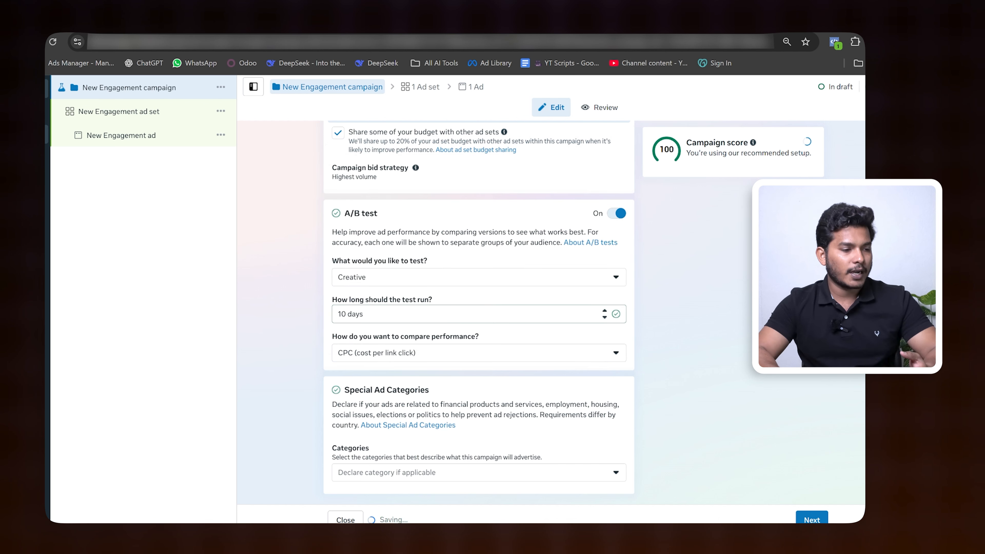
# - Browse the other A/B test comparison metrics and turn the A/B test off
pyautogui.click(406, 354)
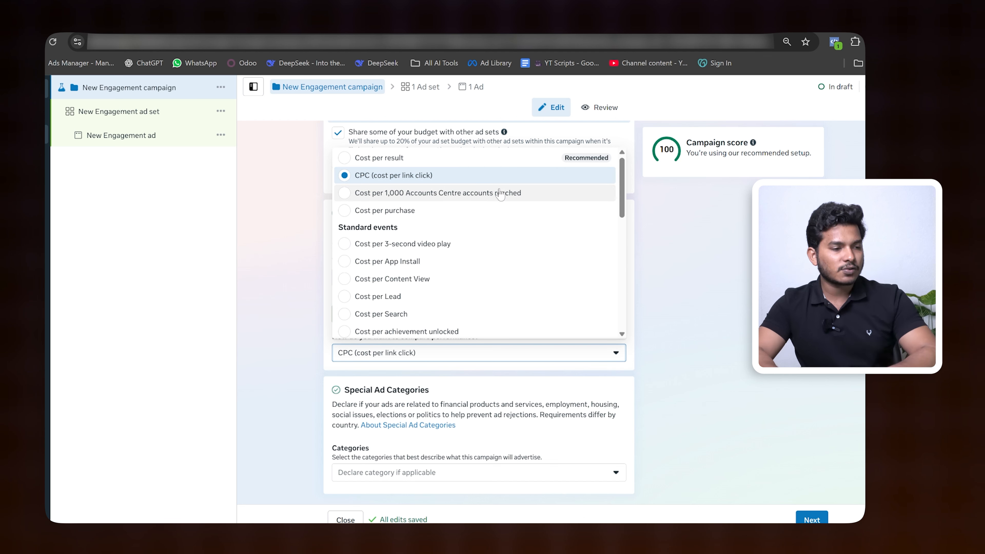
pyautogui.scroll(-5, 414, 268)
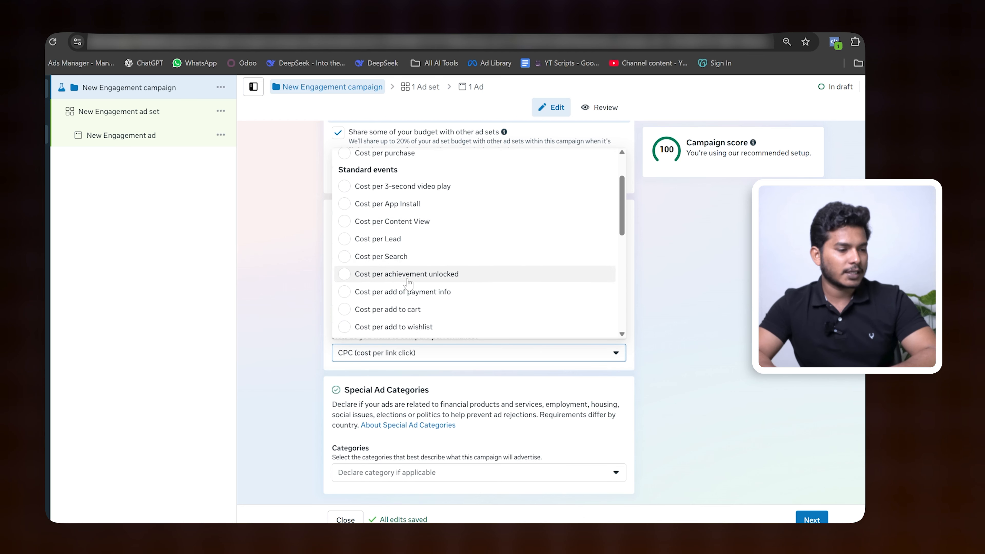
pyautogui.scroll(-4, 413, 297)
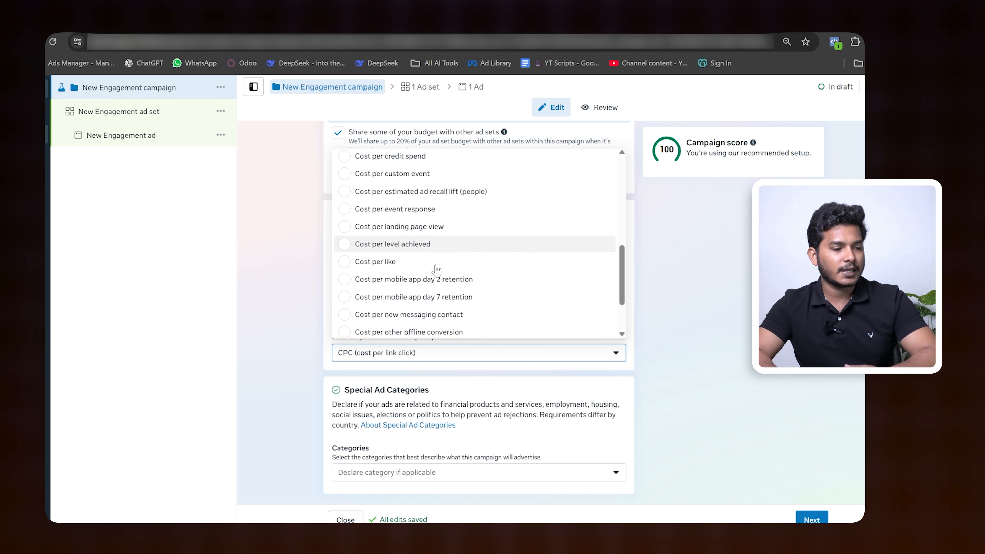
pyautogui.click(492, 384)
pyautogui.click(621, 213)
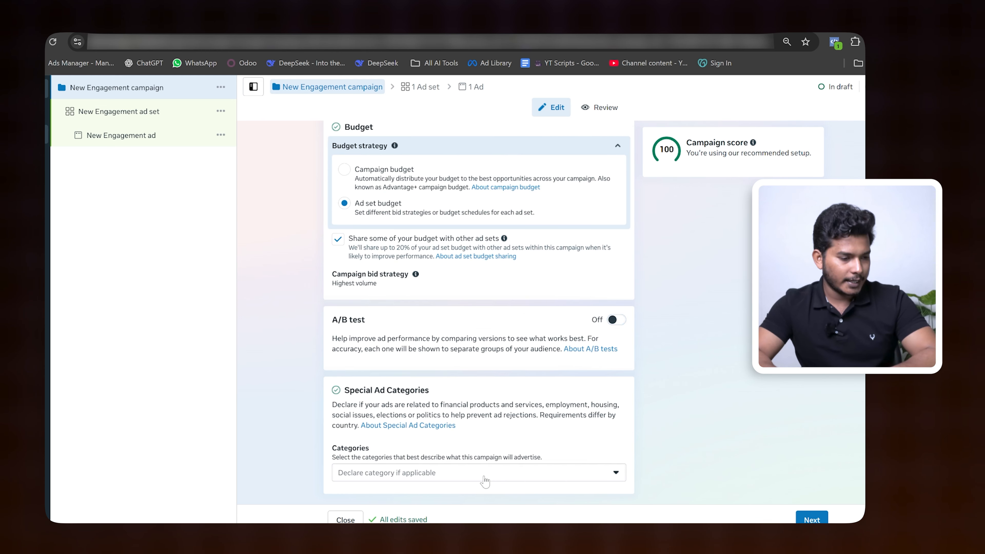
# - Review the special ad categories without declaring one, and open the ad set level of the campaign
pyautogui.click(481, 477)
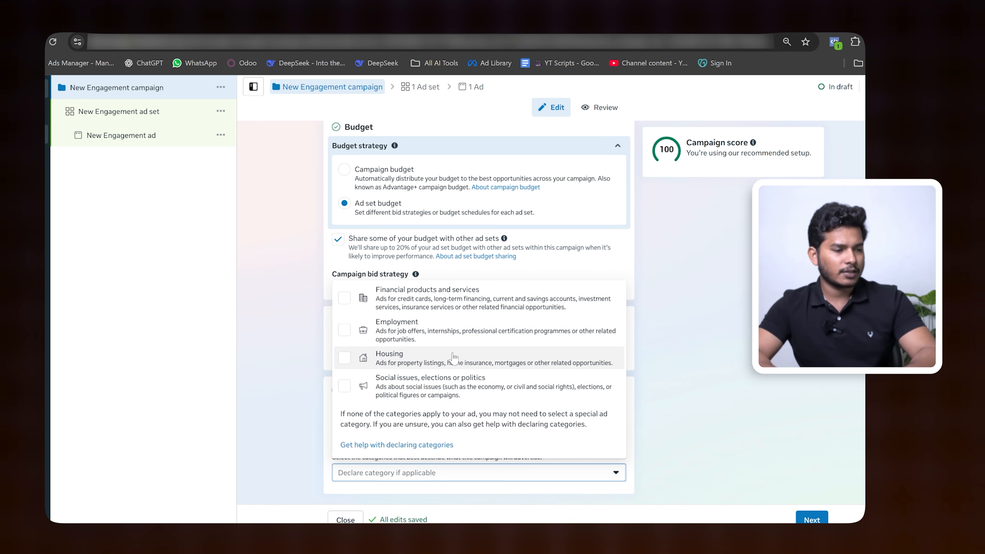
pyautogui.click(617, 257)
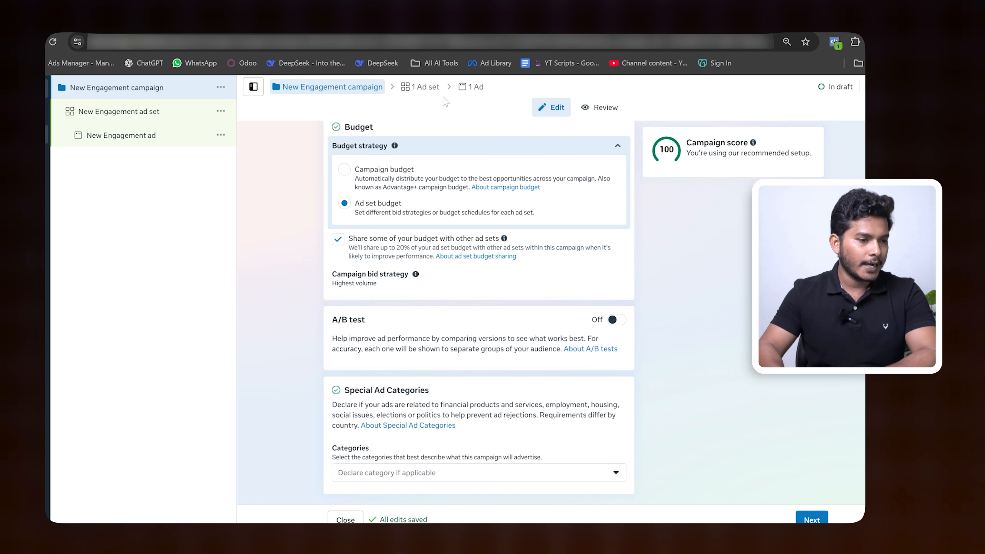
pyautogui.click(426, 88)
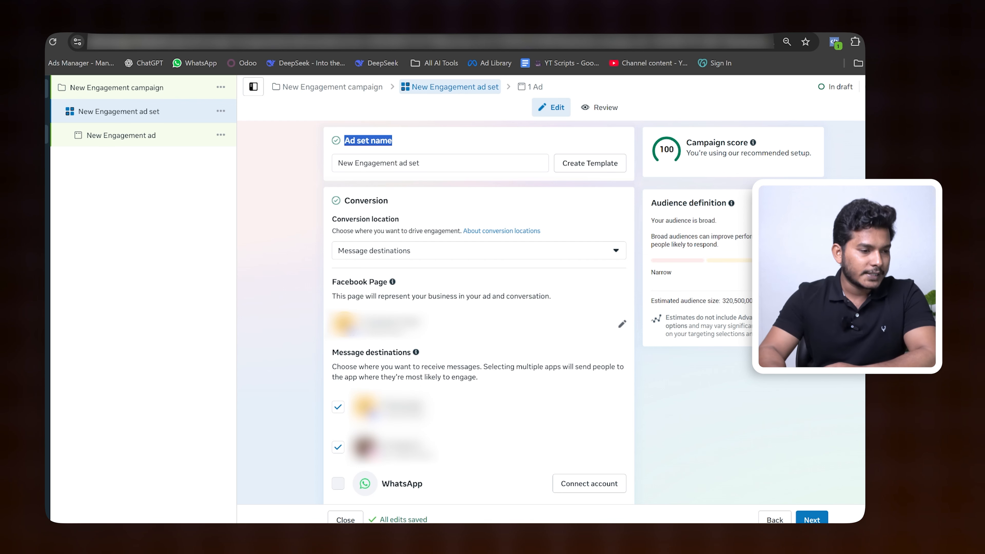
# - Review the ad set's conversion location options and choose Message destinations
pyautogui.moveTo(343, 200); pyautogui.dragTo(403, 199)
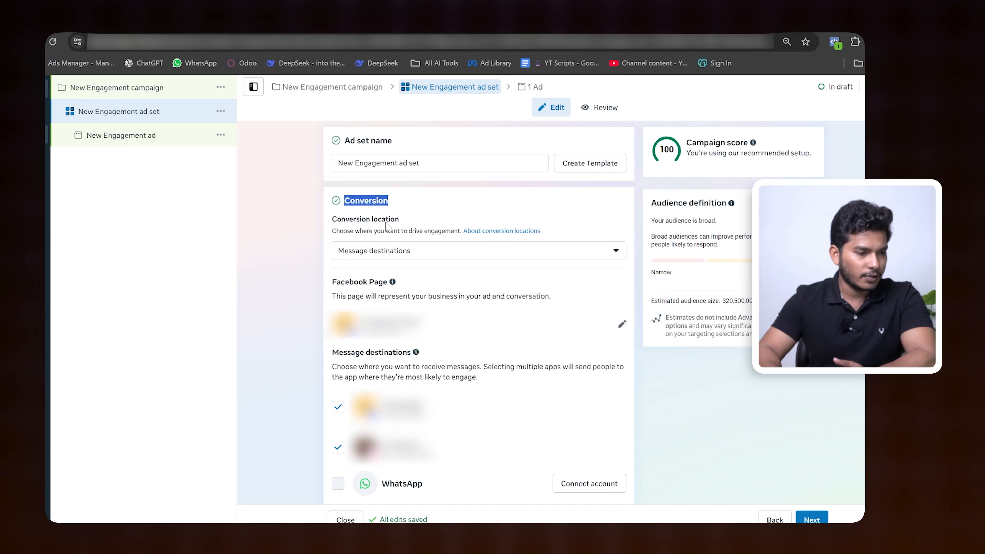
pyautogui.click(428, 256)
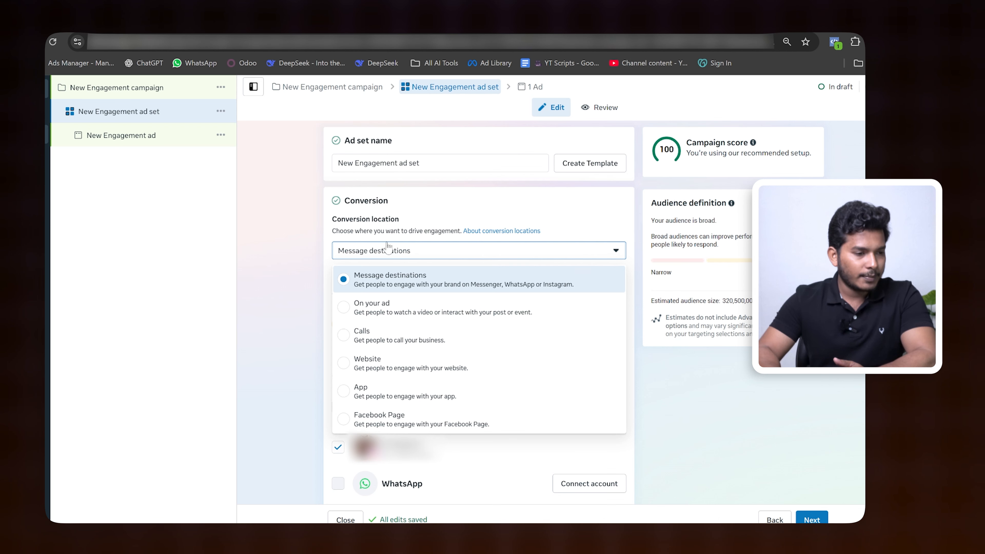
pyautogui.moveTo(330, 220); pyautogui.dragTo(408, 223)
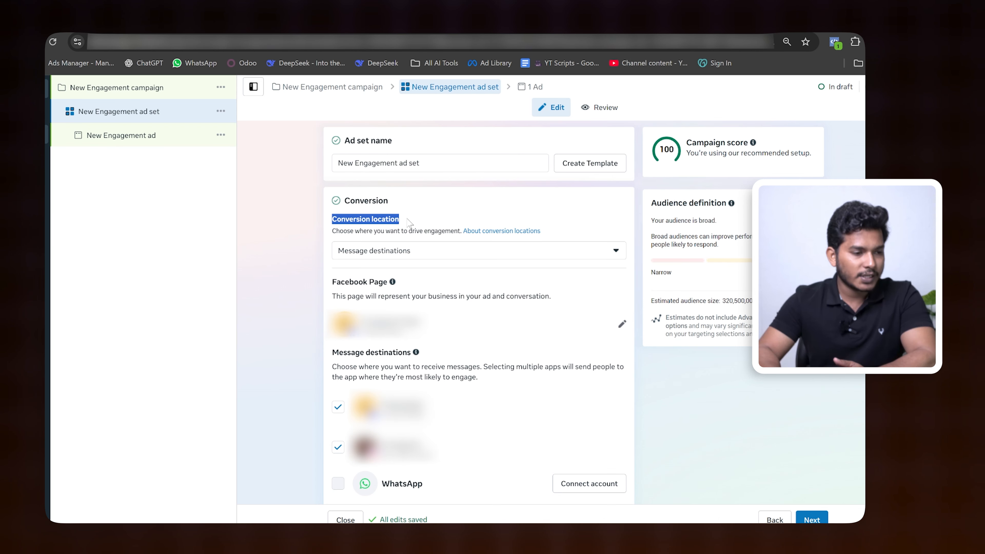
pyautogui.click(453, 252)
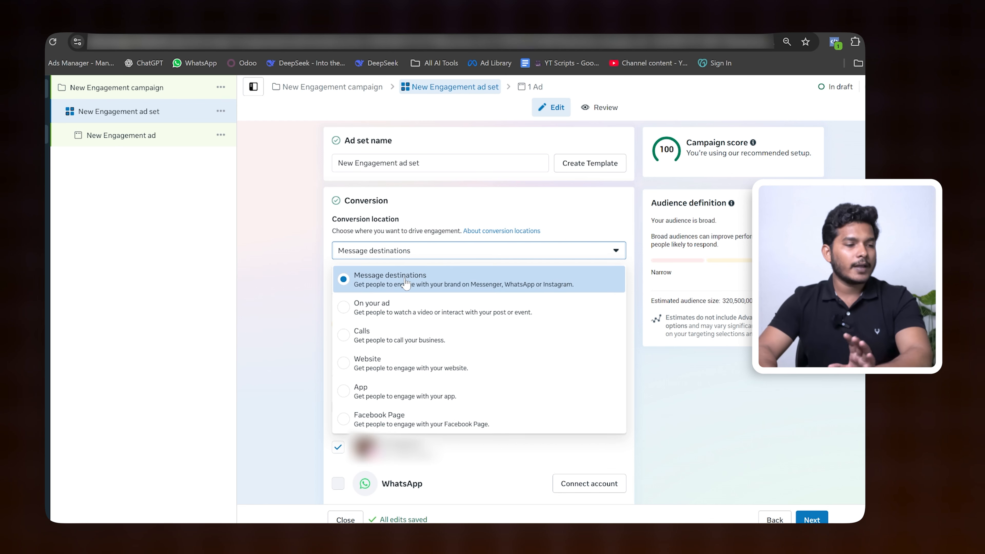
pyautogui.click(423, 282)
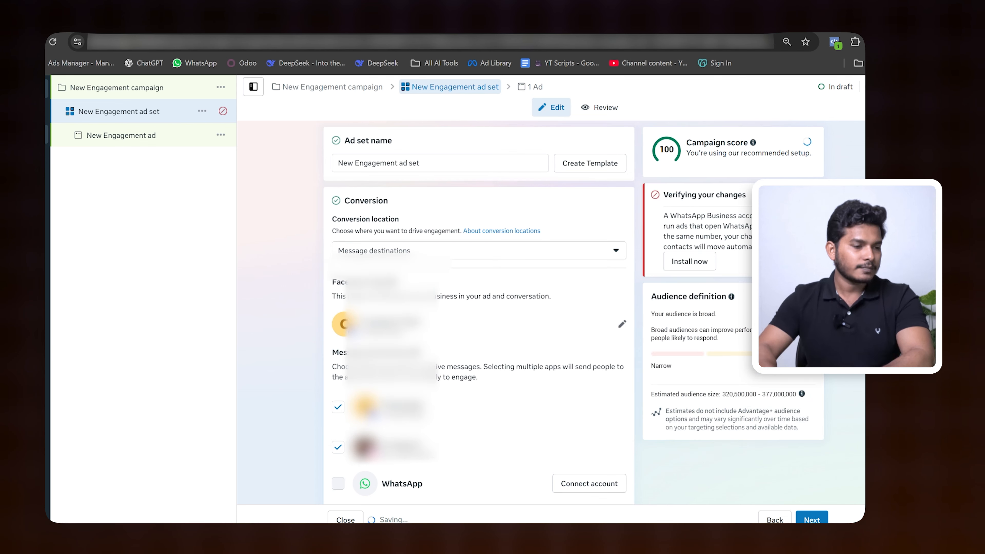
# - Open the ad set's Facebook Page selection and choose the business's page from the list
pyautogui.scroll(-2, 458, 289)
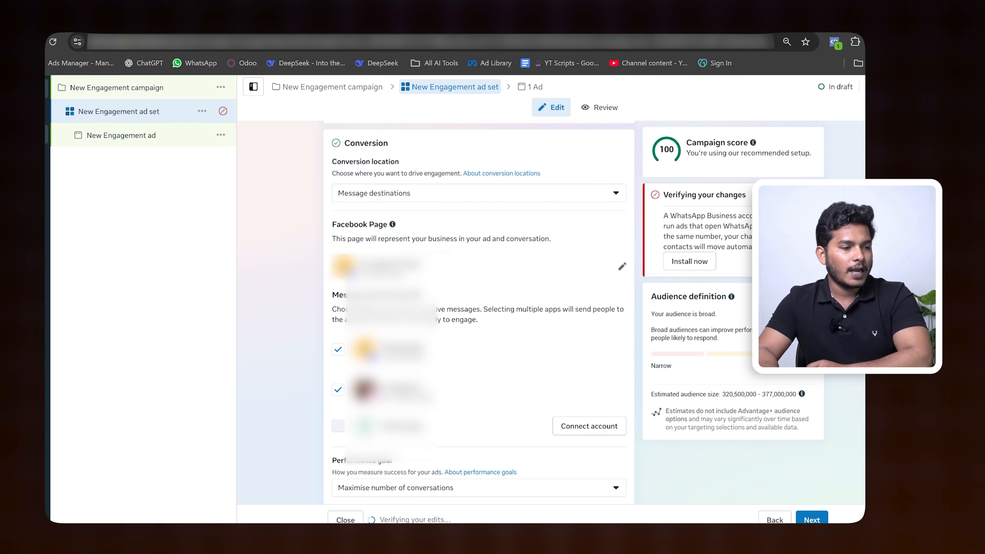
pyautogui.moveTo(336, 225); pyautogui.dragTo(389, 224)
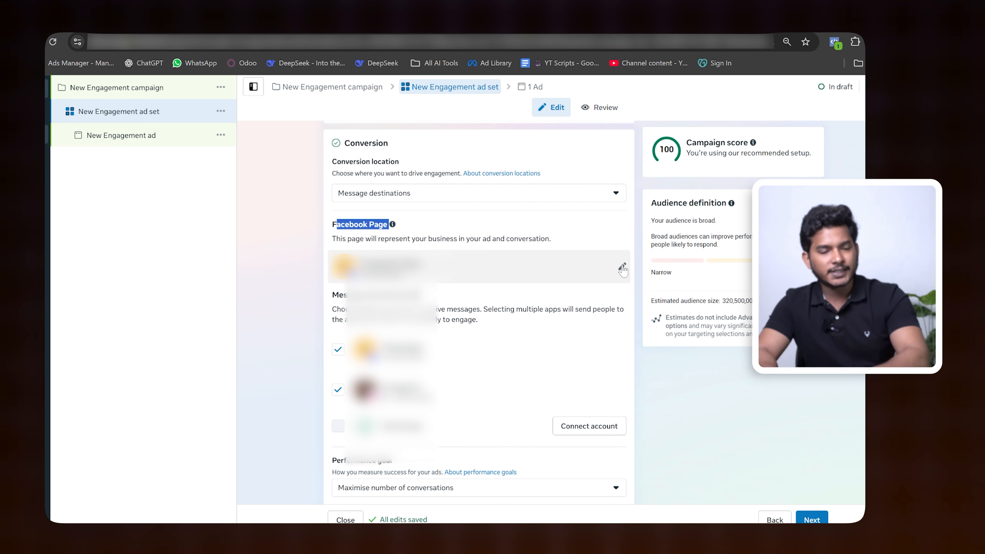
pyautogui.click(622, 268)
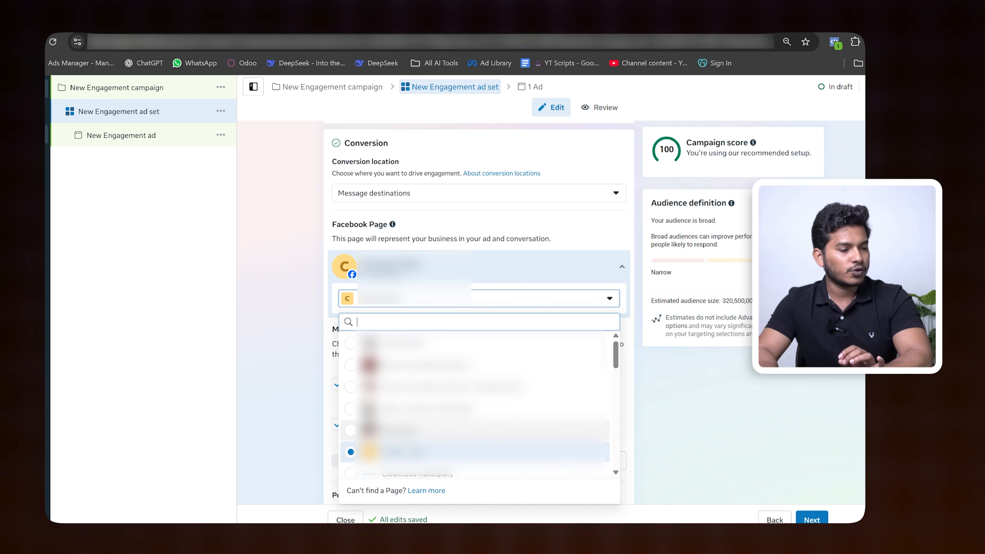
pyautogui.click(403, 452)
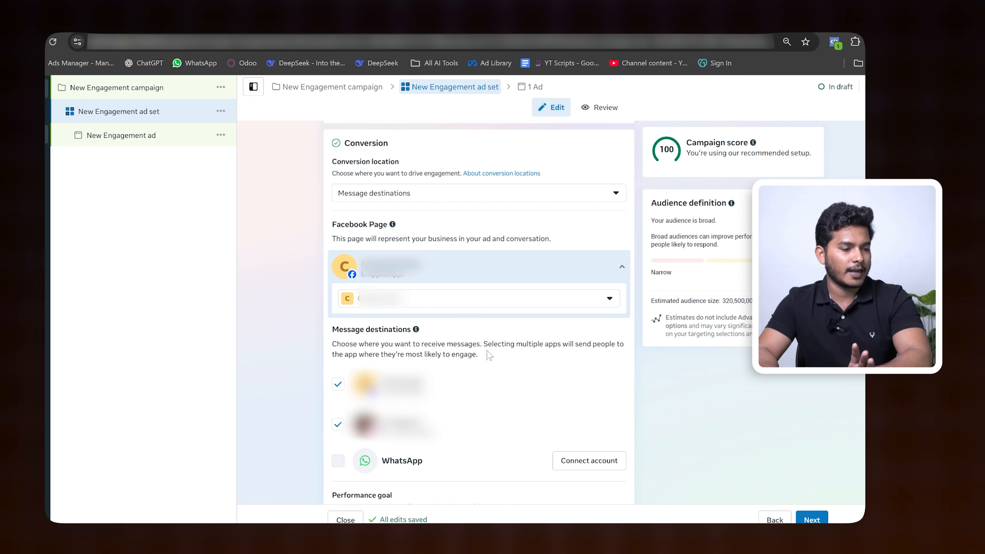
# - Examine the WhatsApp message destination and the available performance goals, leaving the goal at Maximise number of conversations
pyautogui.scroll(-3, 490, 354)
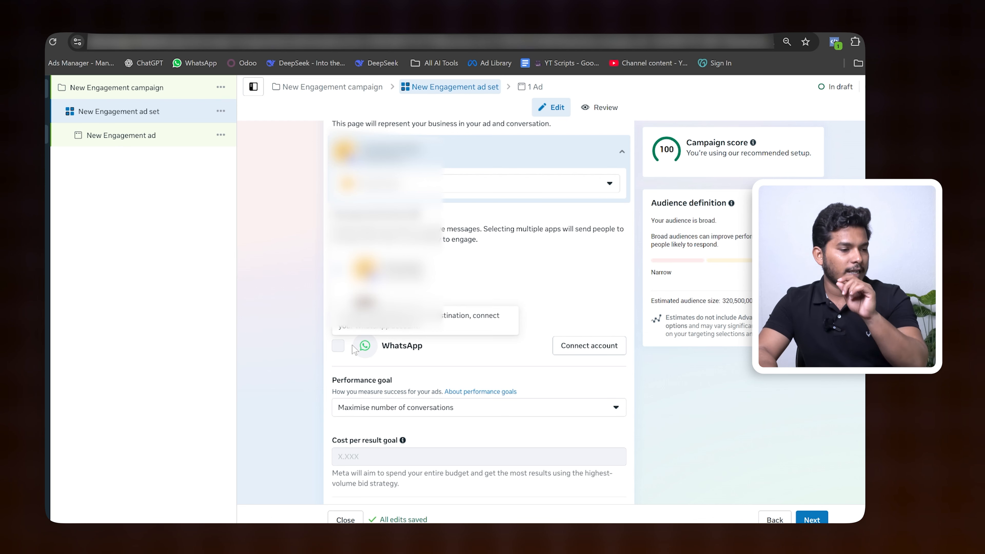
pyautogui.moveTo(340, 347)
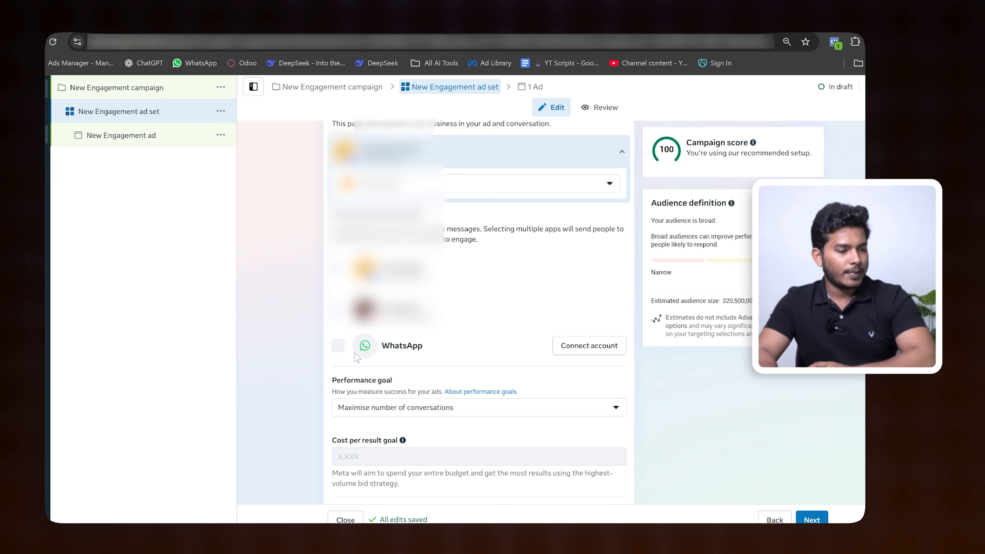
pyautogui.scroll(-2, 454, 346)
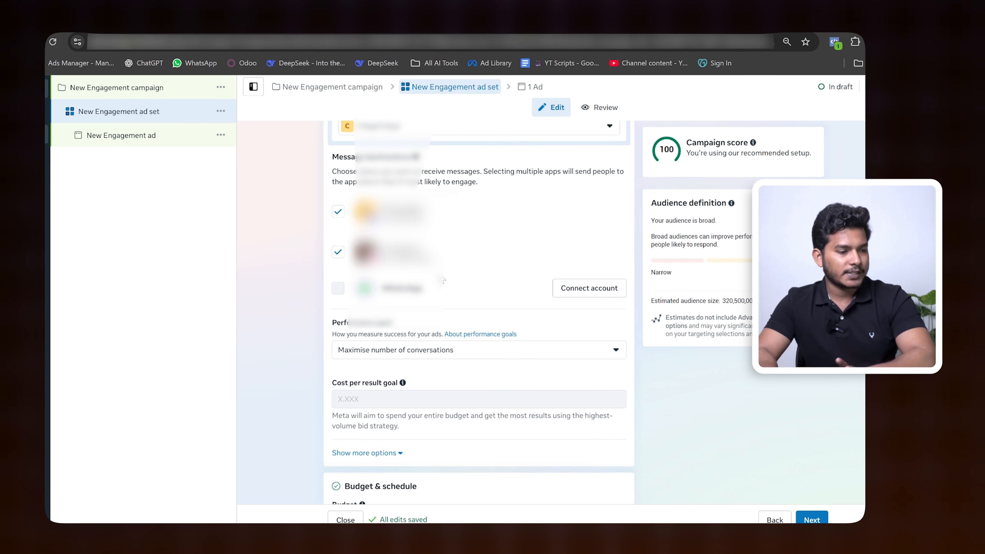
pyautogui.scroll(-2, 443, 280)
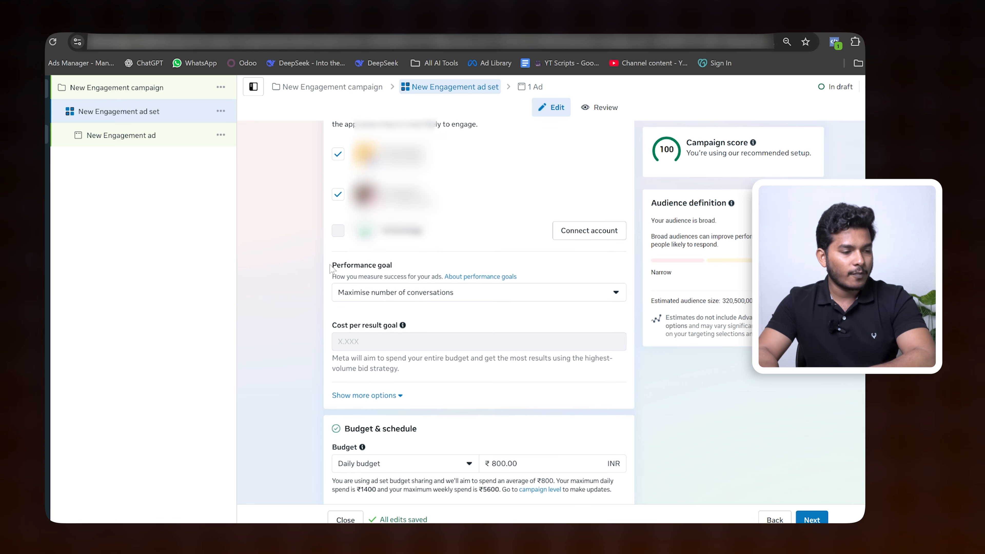
pyautogui.moveTo(331, 268); pyautogui.dragTo(392, 268)
pyautogui.click(547, 295)
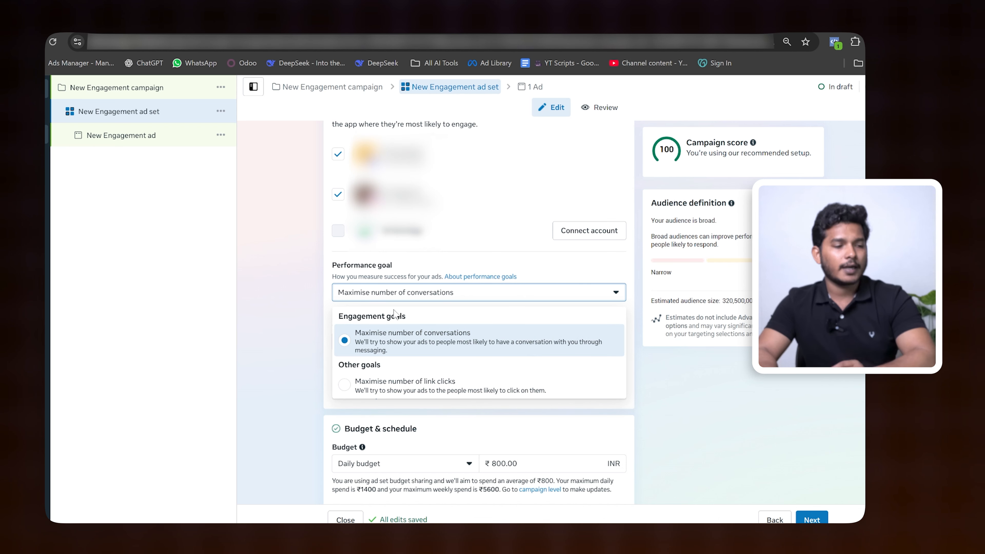
pyautogui.scroll(5, 421, 303)
pyautogui.scroll(-6, 709, 383)
pyautogui.click(709, 383)
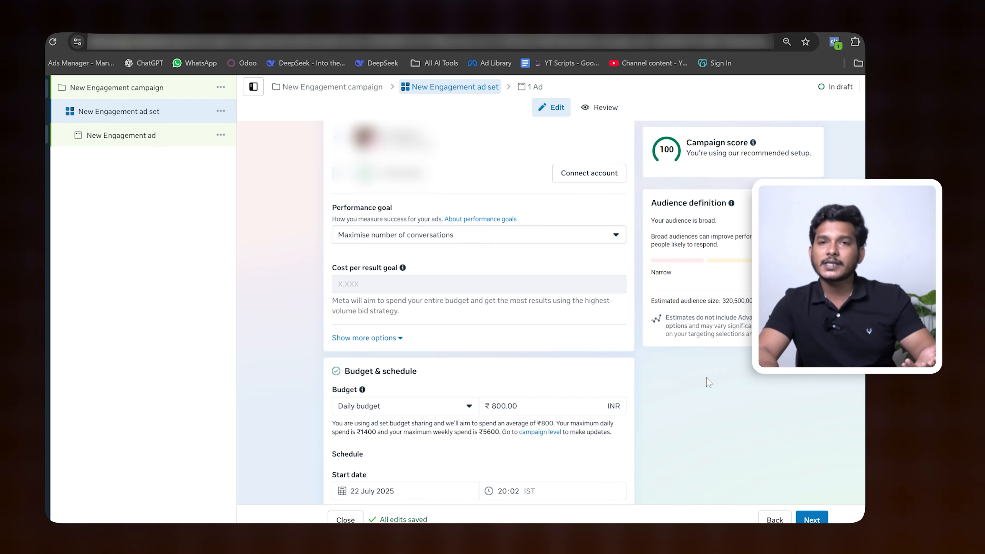
# - Set the ad set's daily budget to ₹200
pyautogui.scroll(-2, 470, 268)
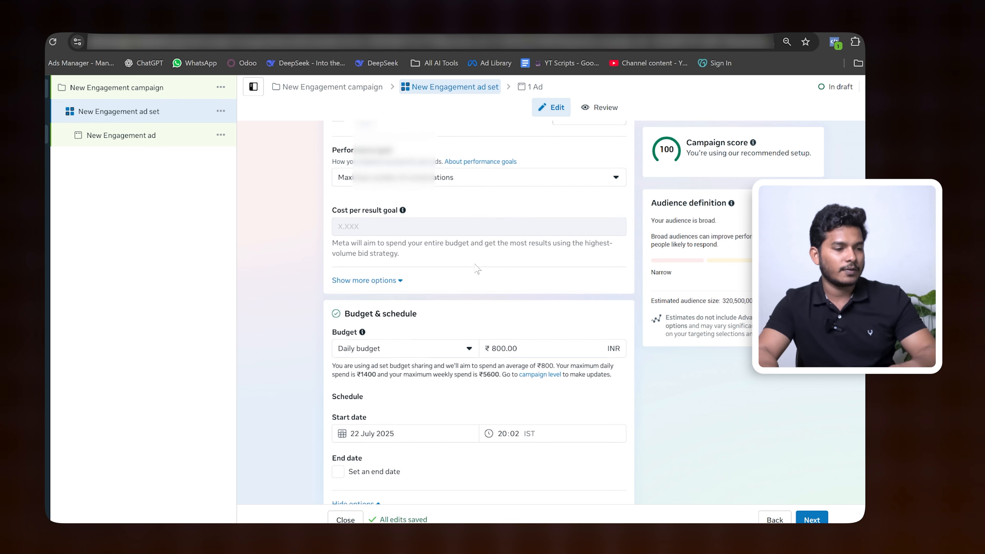
pyautogui.moveTo(342, 256); pyautogui.dragTo(429, 259)
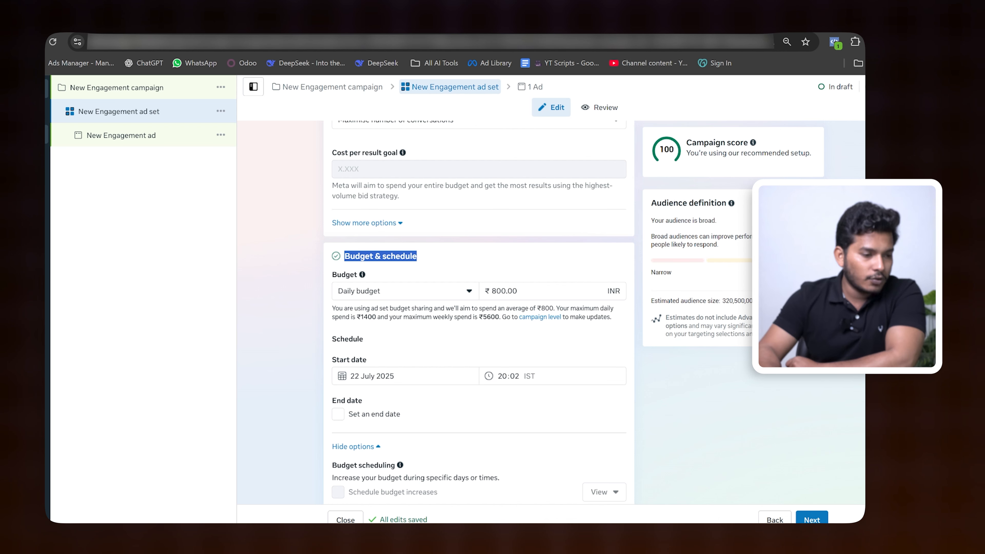
pyautogui.click(452, 294)
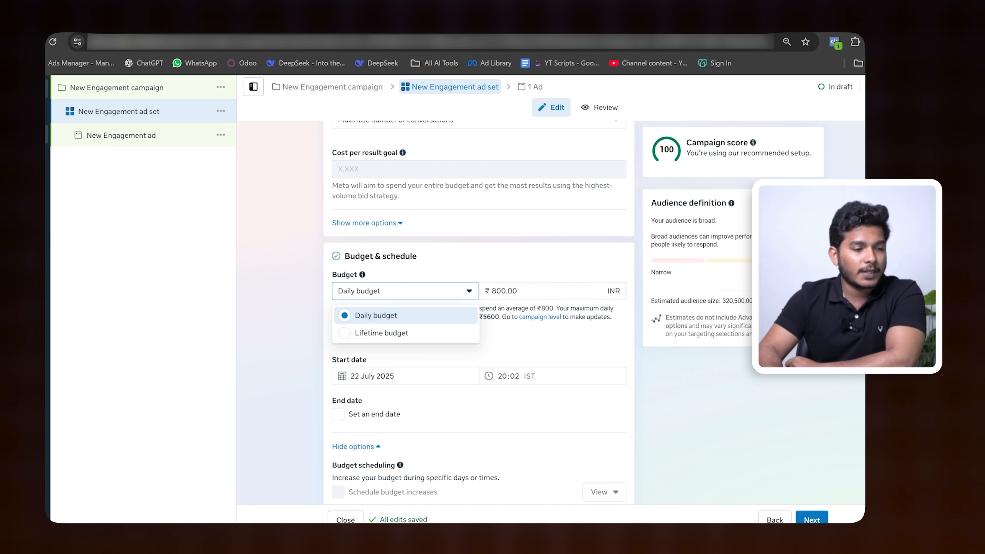
pyautogui.click(519, 291)
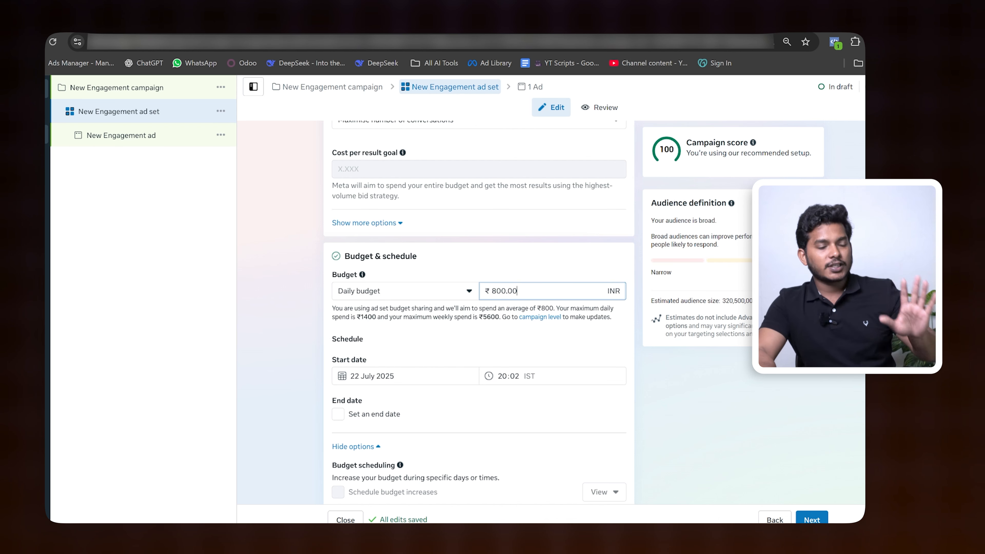
pyautogui.hotkey('ctrl', 'a')
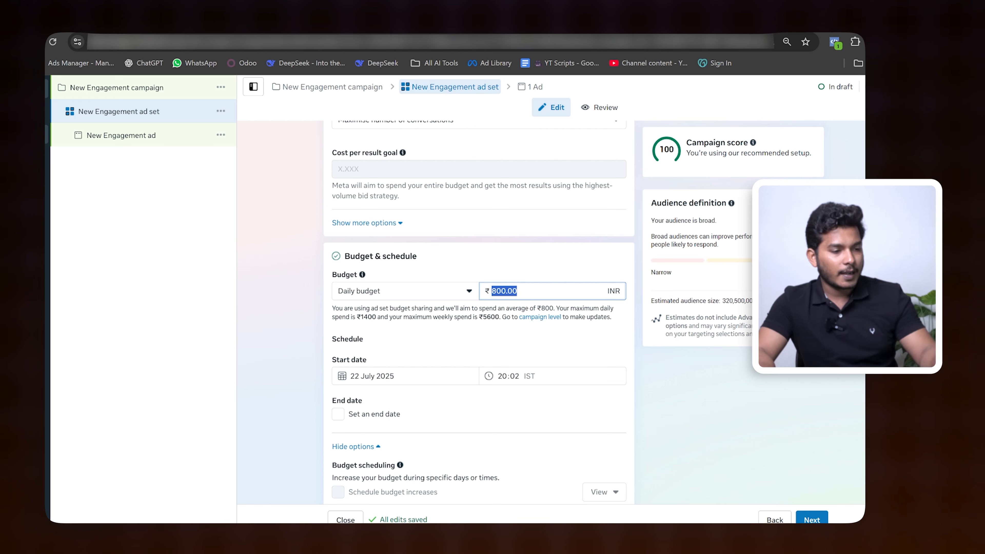
pyautogui.write('200')
pyautogui.click(548, 276)
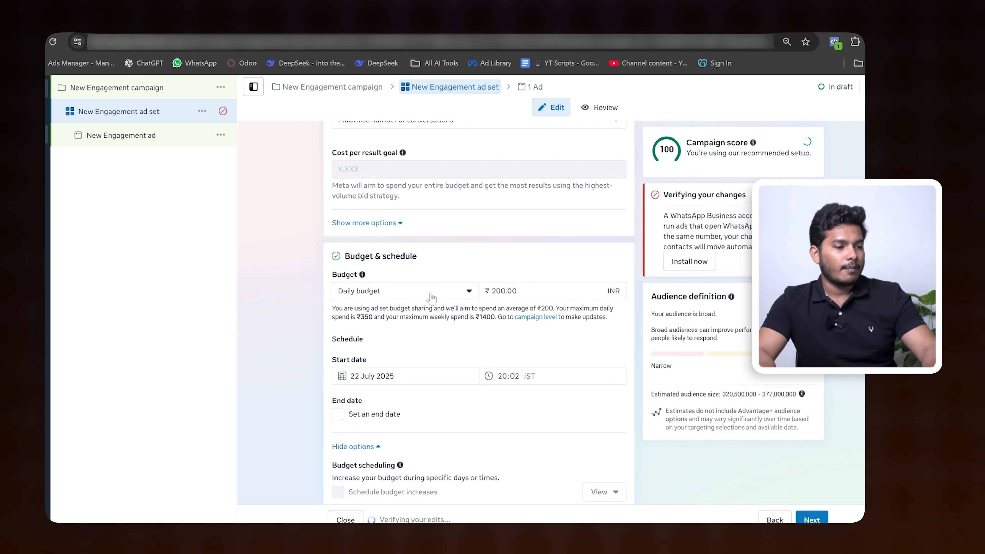
# - Switch the ad set to a lifetime budget, accept turning off budget sharing, and set the amount to ₹1,000
pyautogui.click(468, 292)
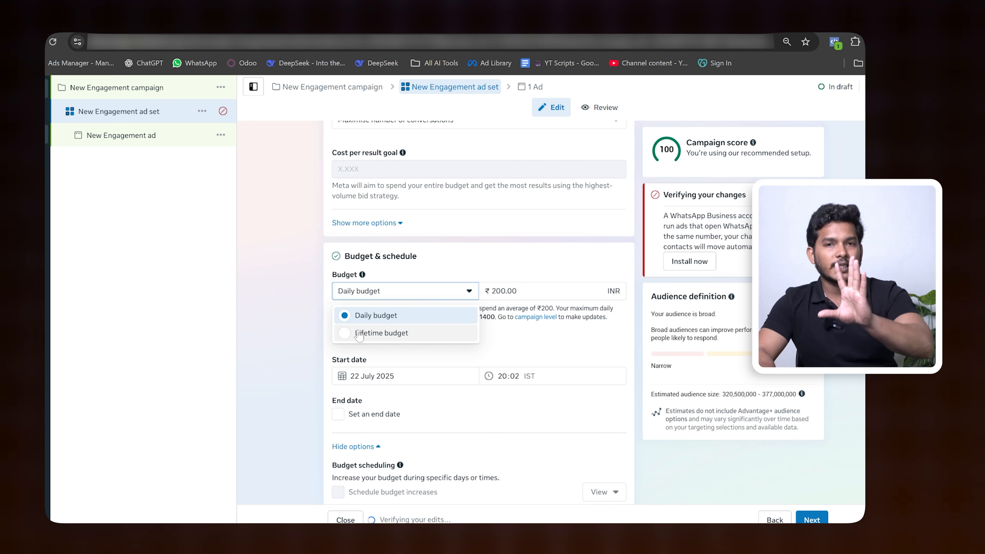
pyautogui.click(371, 321)
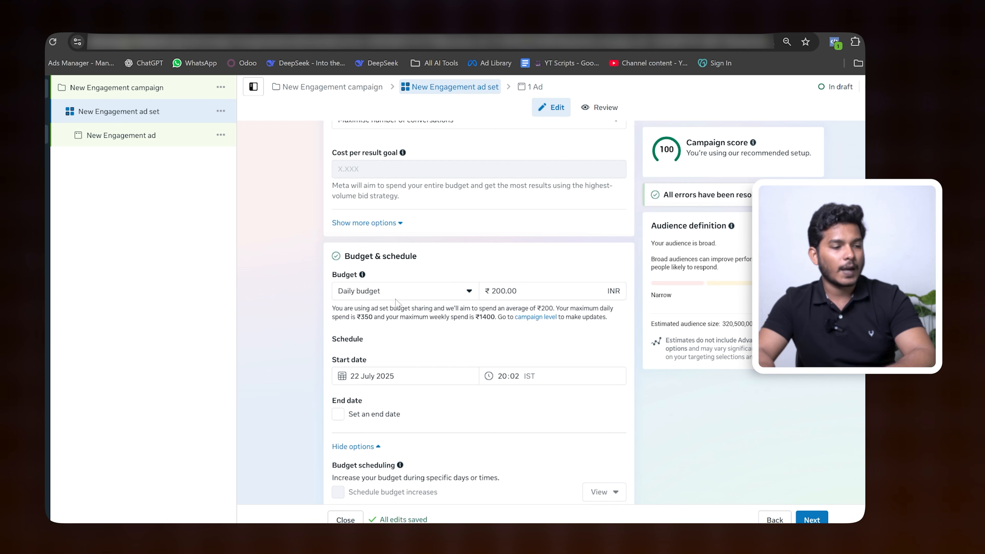
pyautogui.click(402, 300)
pyautogui.click(366, 335)
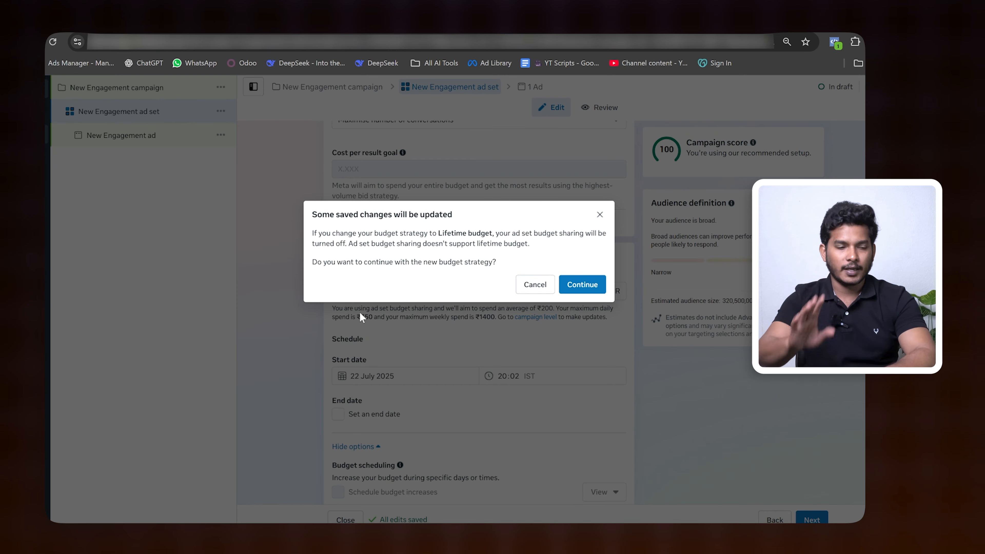
pyautogui.click(583, 287)
pyautogui.doubleClick(504, 293)
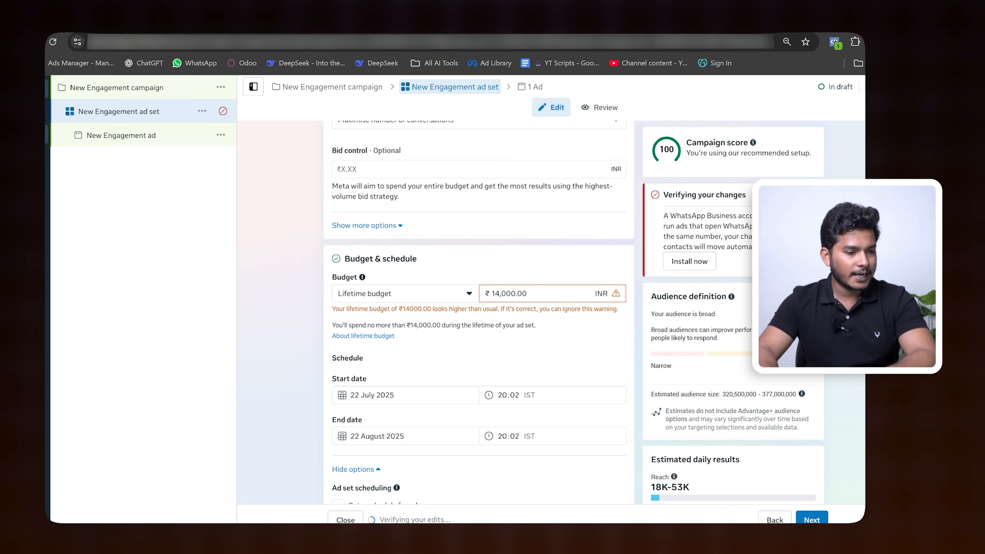
pyautogui.write('1000')
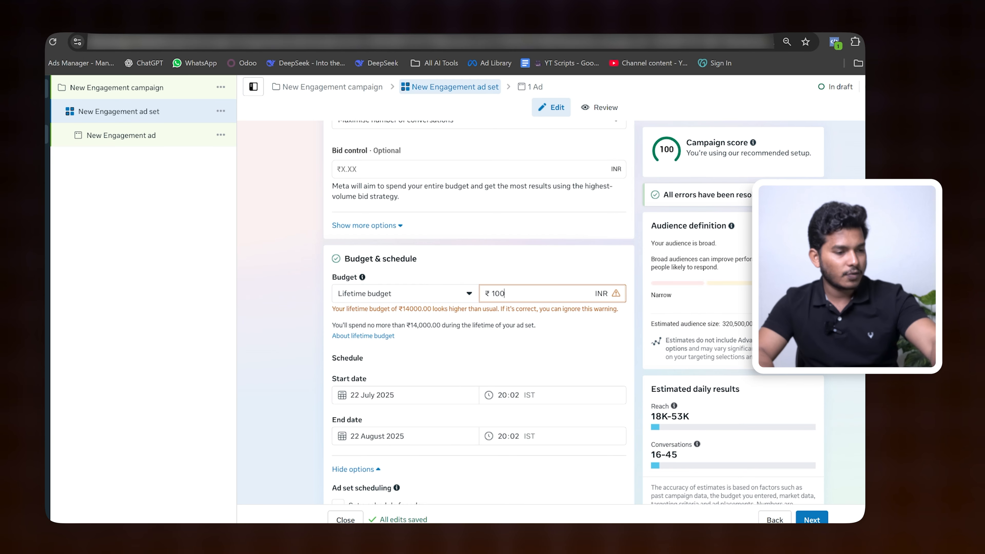
pyautogui.click(562, 259)
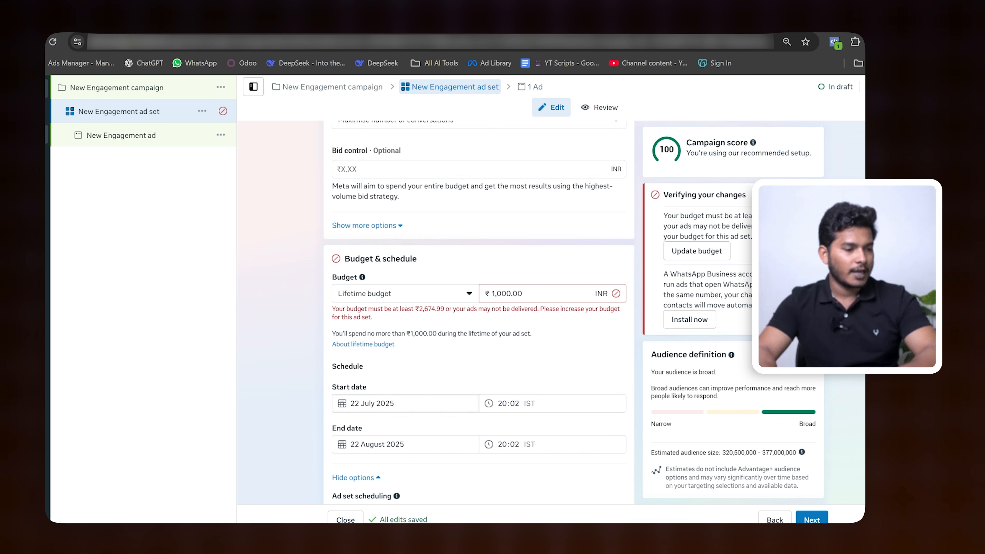
# - Check the minimum budget requirement and set the schedule's end date to 5 August 2025
pyautogui.moveTo(379, 308); pyautogui.dragTo(499, 310)
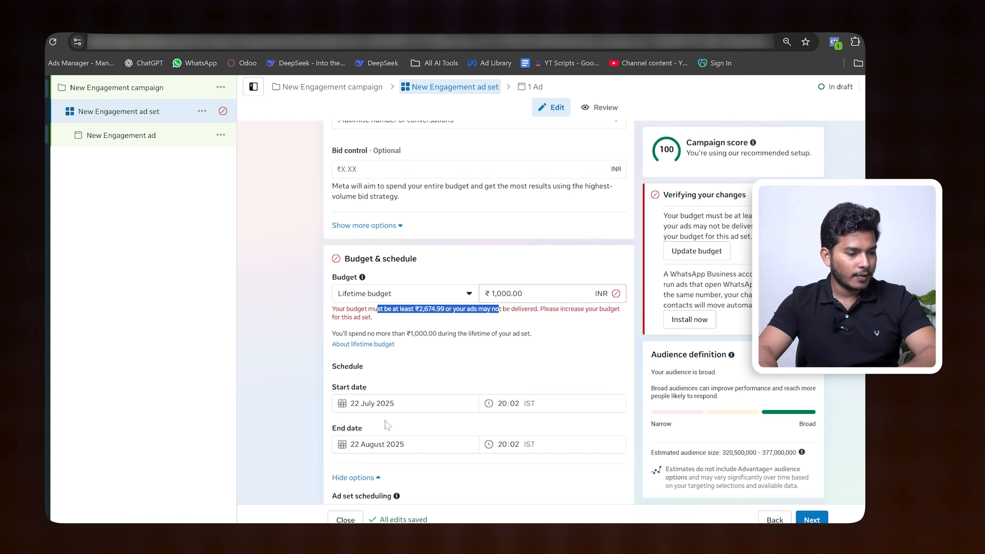
pyautogui.click(410, 444)
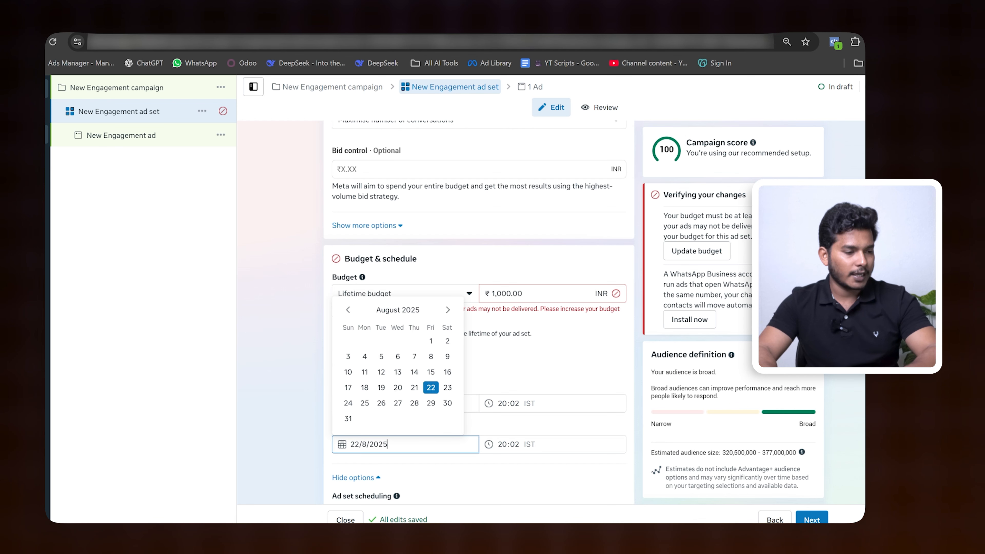
pyautogui.click(547, 363)
pyautogui.moveTo(337, 366); pyautogui.dragTo(367, 367)
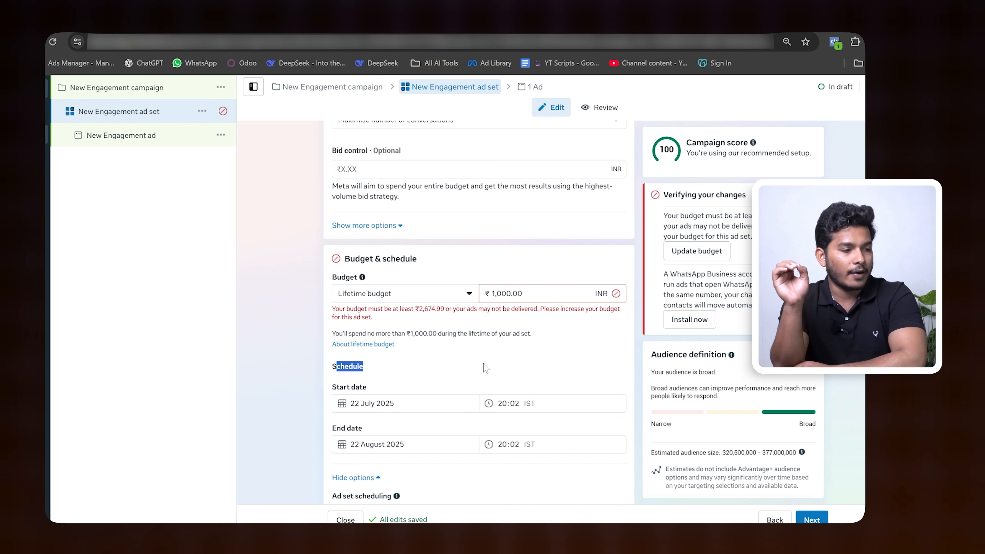
pyautogui.click(407, 443)
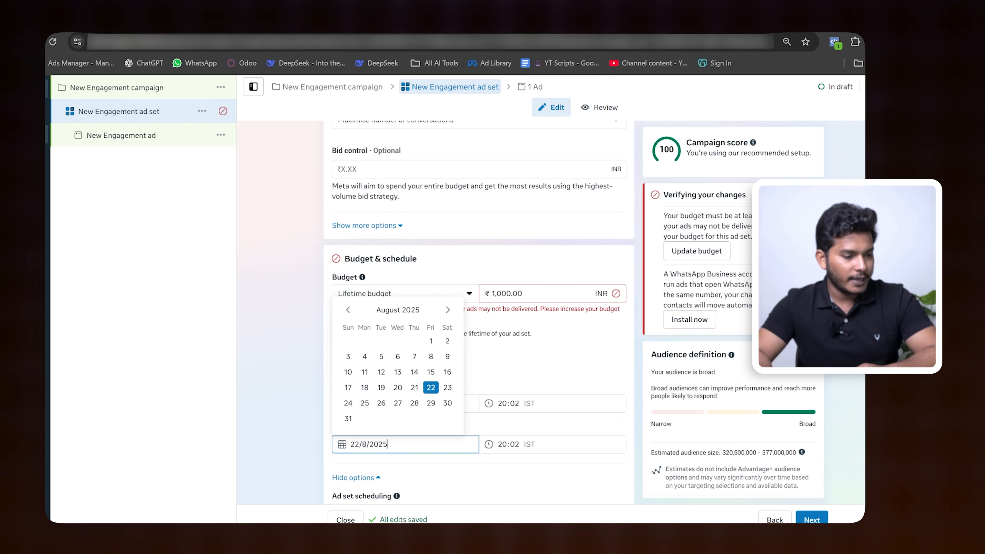
pyautogui.click(348, 310)
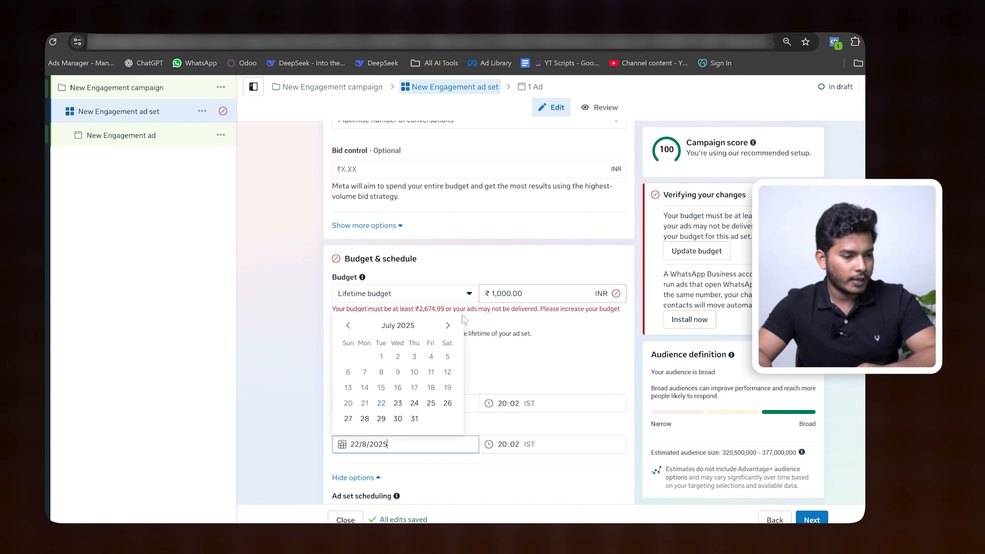
pyautogui.click(449, 324)
pyautogui.click(381, 353)
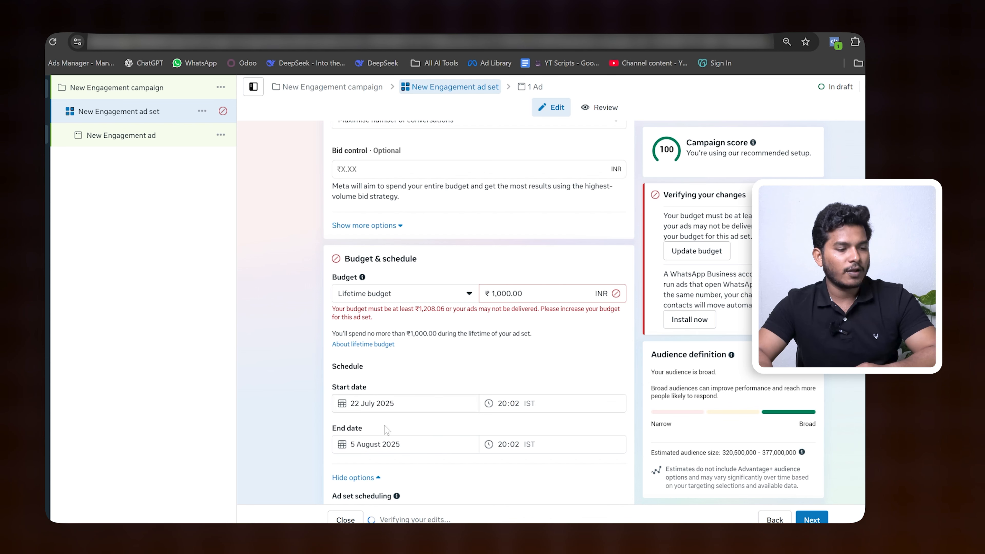
# - Set the schedule's end date to 29 July 2025
pyautogui.click(421, 443)
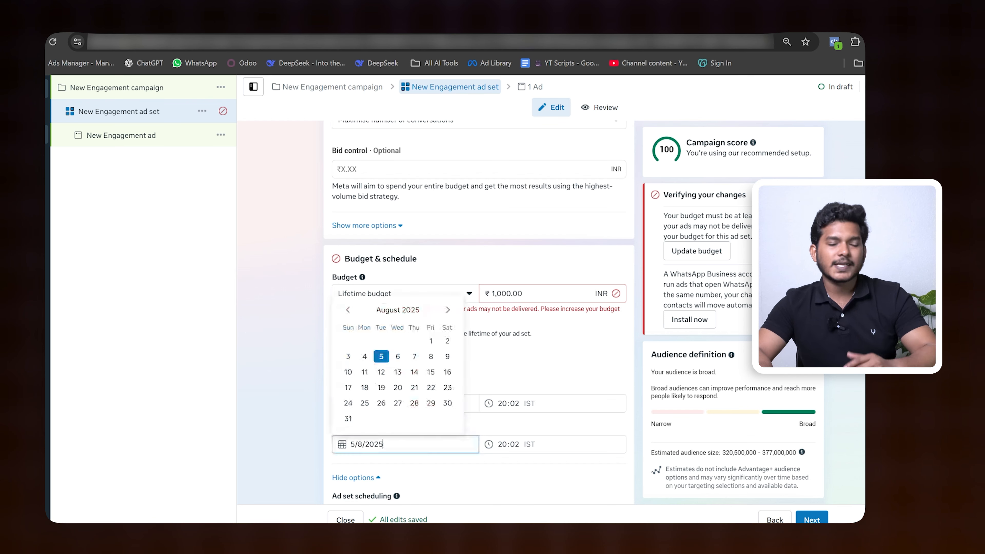
pyautogui.click(348, 309)
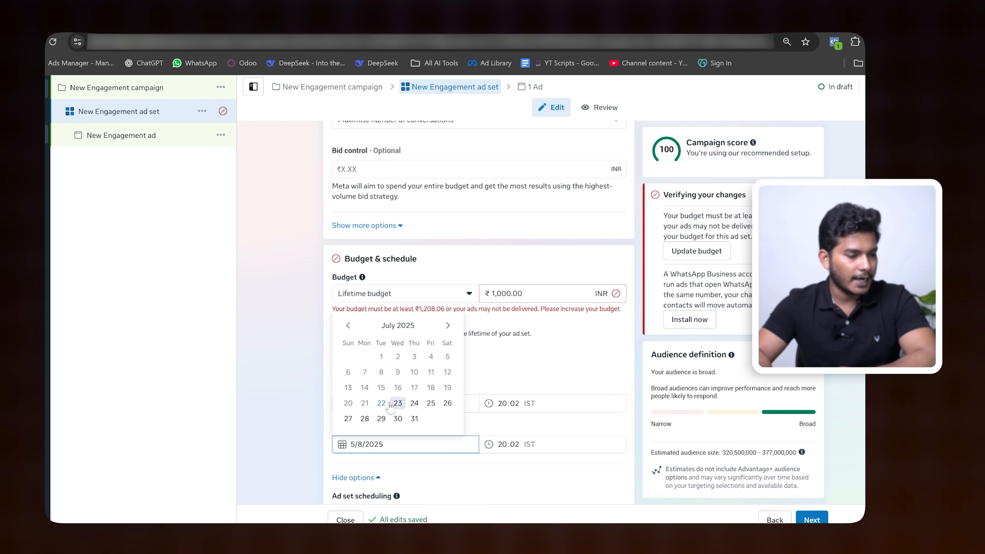
pyautogui.click(381, 419)
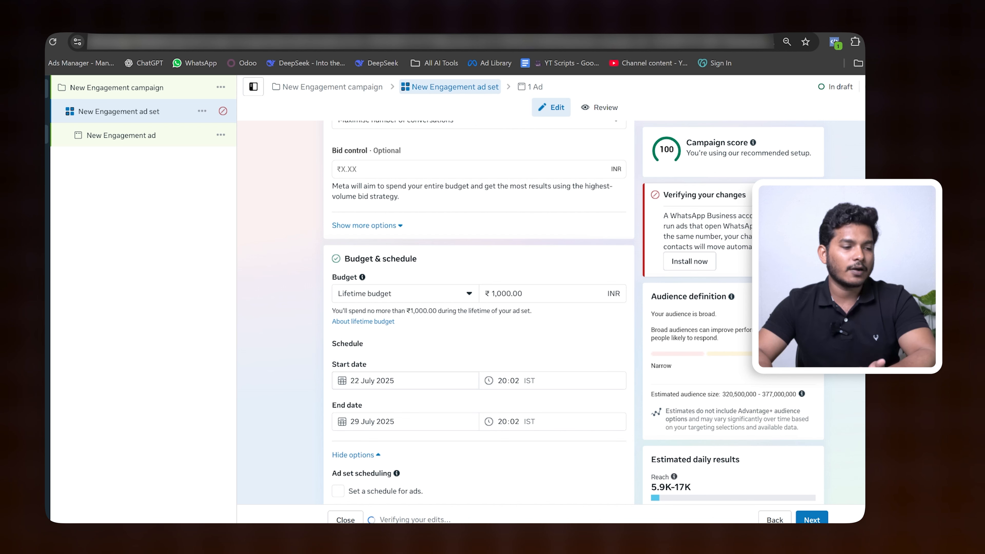
# - Set the ad set's schedule to start on 23 July 2025 at 00:00
pyautogui.click(522, 380)
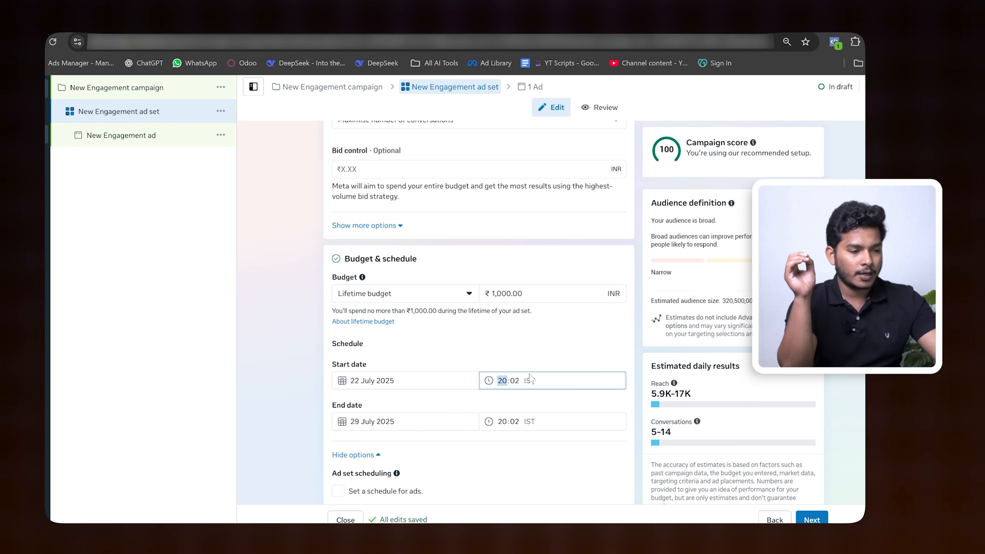
pyautogui.click(434, 381)
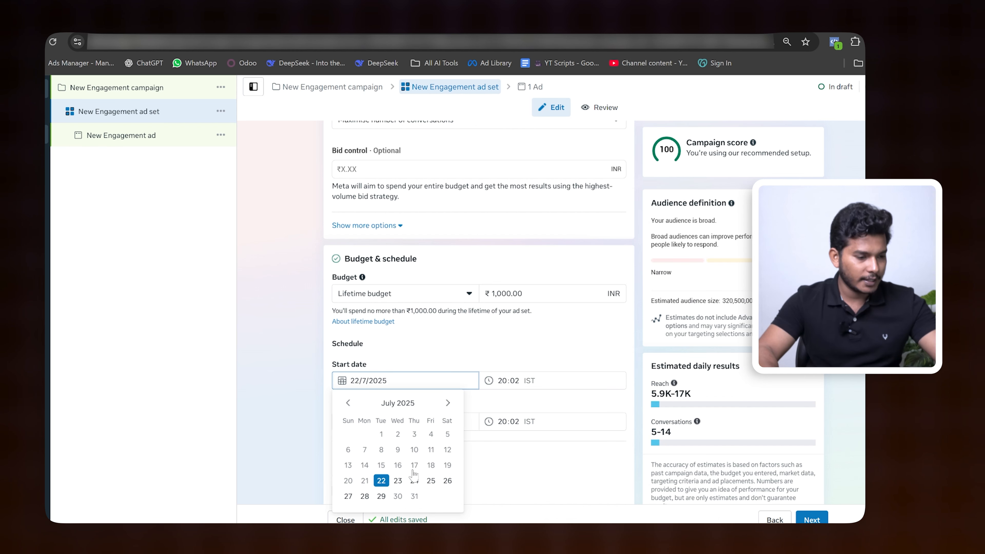
pyautogui.click(404, 486)
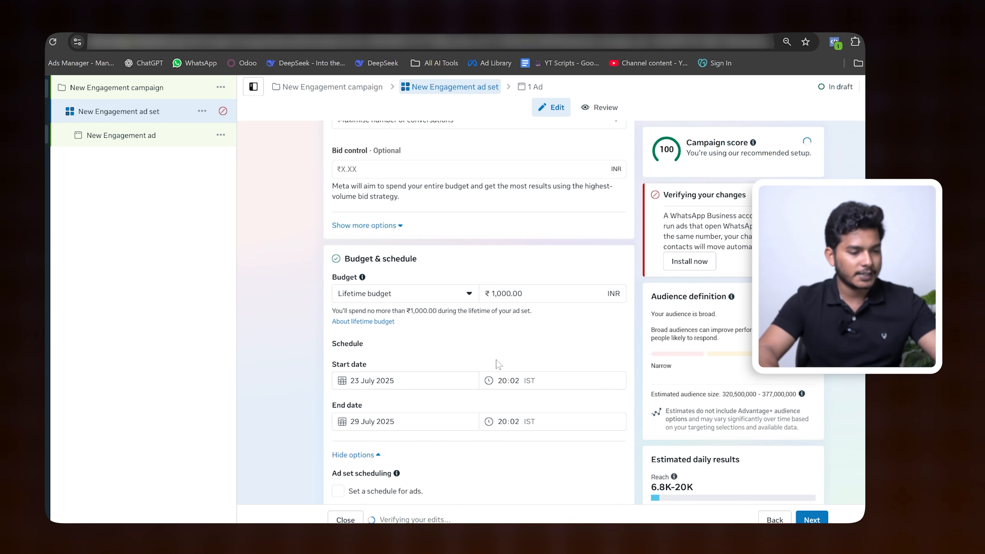
pyautogui.click(502, 382)
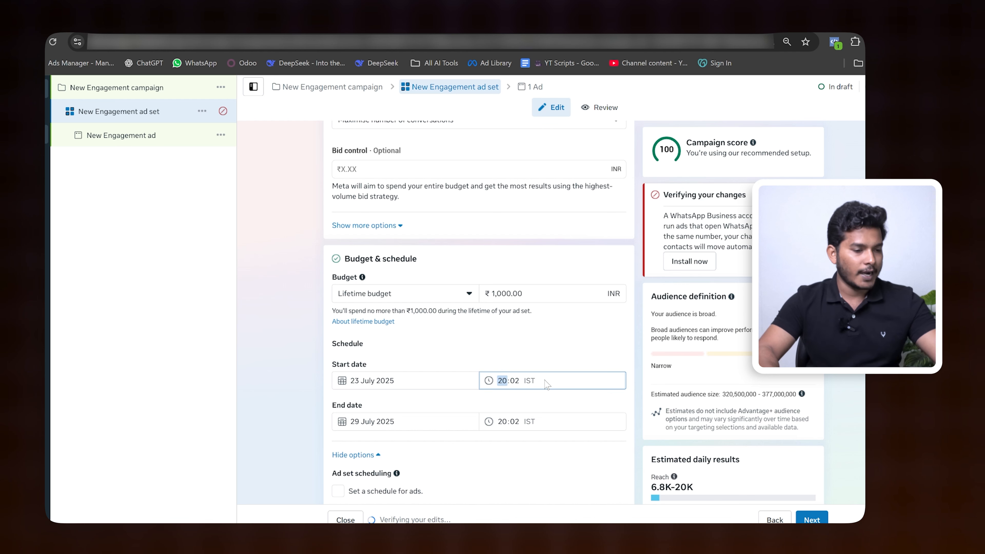
pyautogui.write('0000')
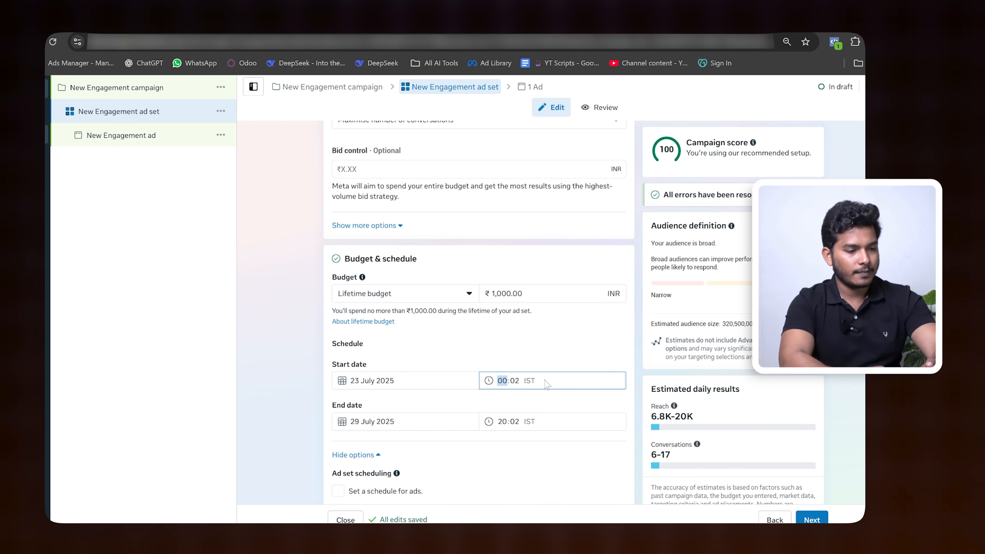
pyautogui.click(555, 346)
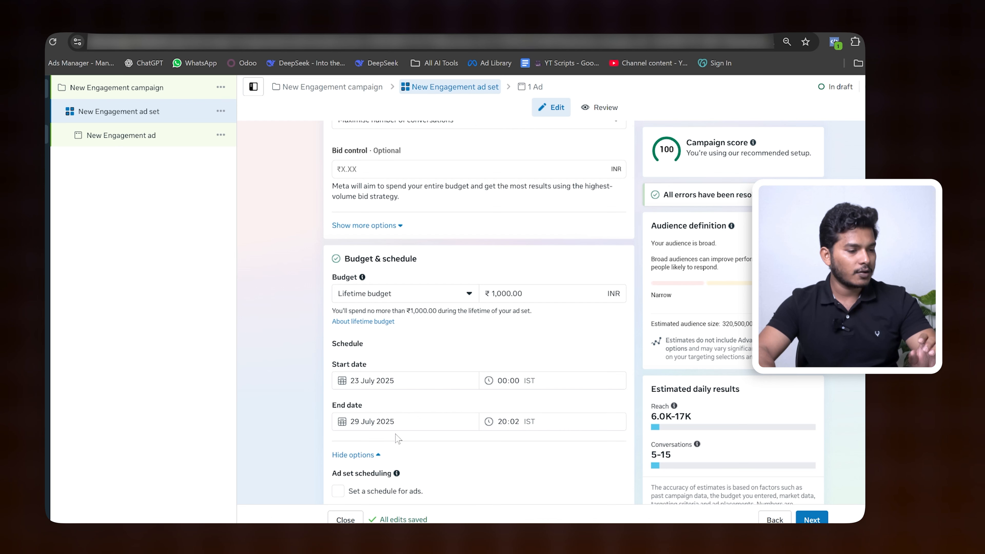
# - Set the ad set's schedule to end on 30 July 2025 at 23:59
pyautogui.click(399, 426)
pyautogui.click(399, 396)
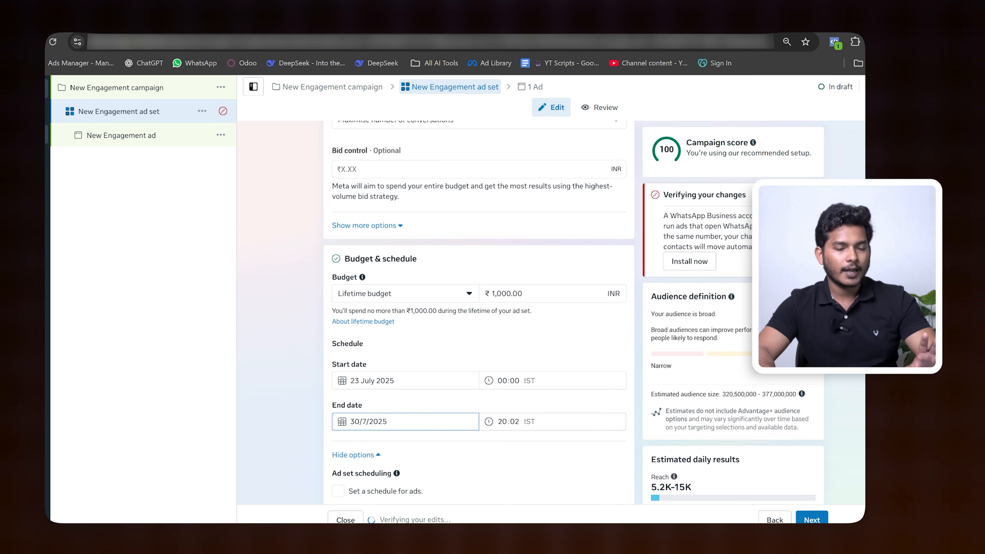
pyautogui.press('Tab')
pyautogui.write('2')
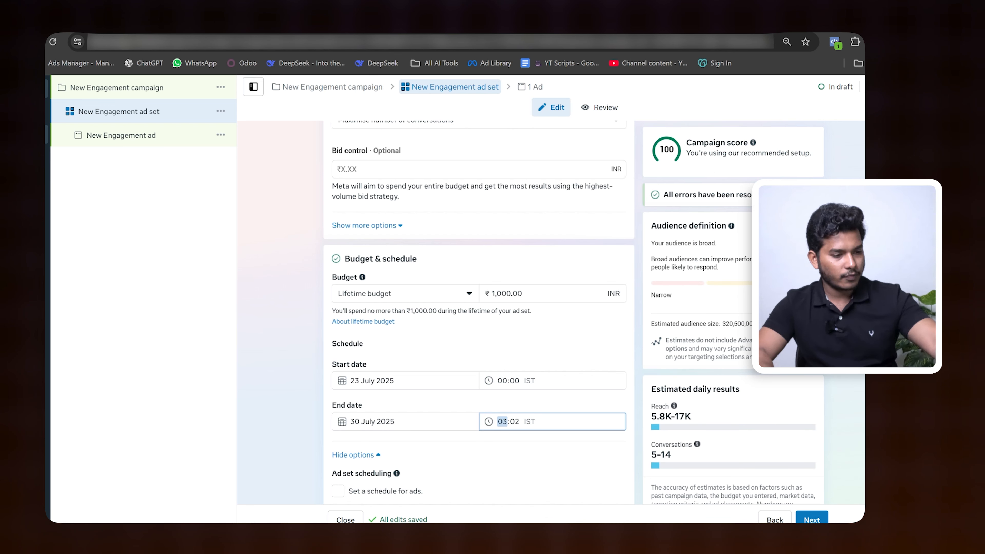
pyautogui.write('23')
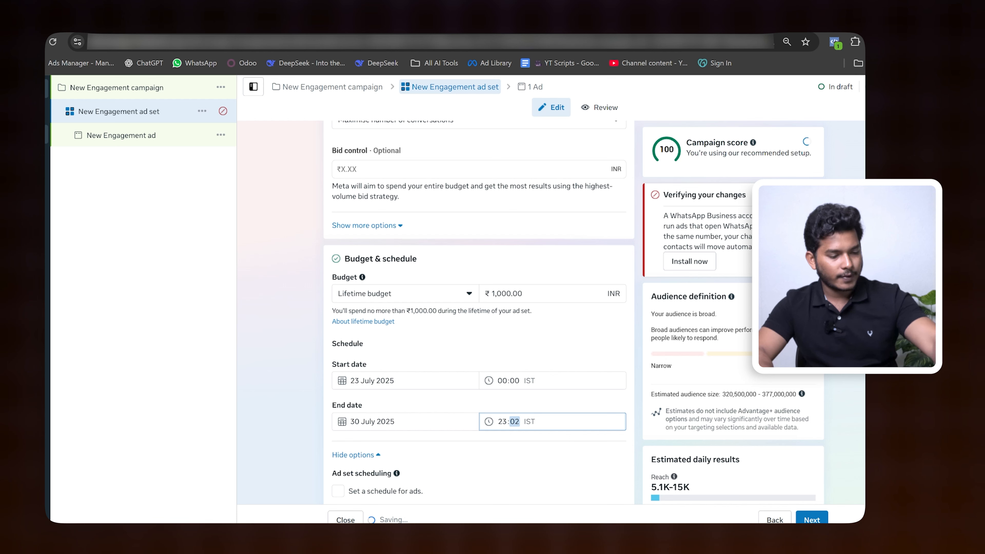
pyautogui.write('59')
pyautogui.click(575, 338)
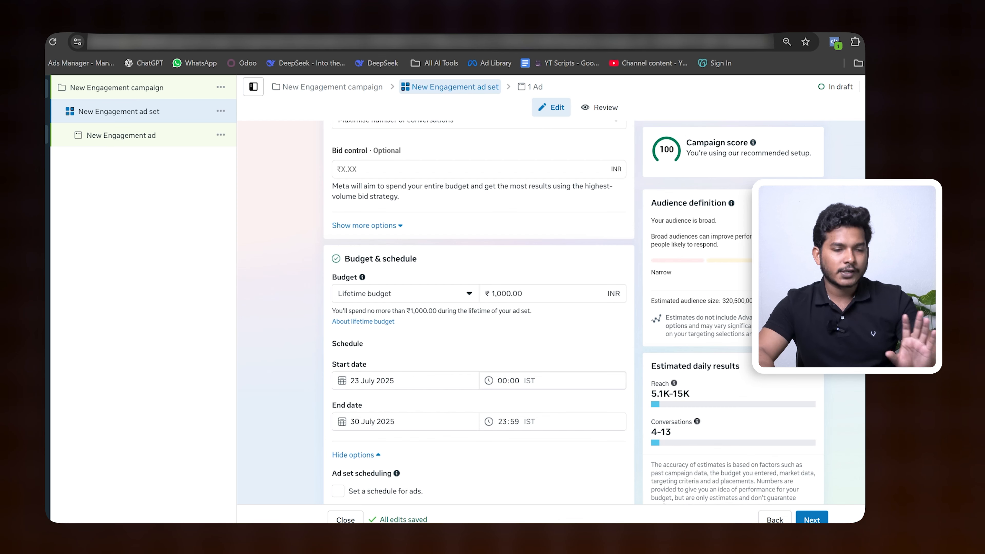
# - Examine the audience controls, including the locations, minimum age, custom audience exclusions and languages
pyautogui.scroll(-4, 533, 368)
pyautogui.scroll(-7, 517, 363)
pyautogui.scroll(3, 457, 341)
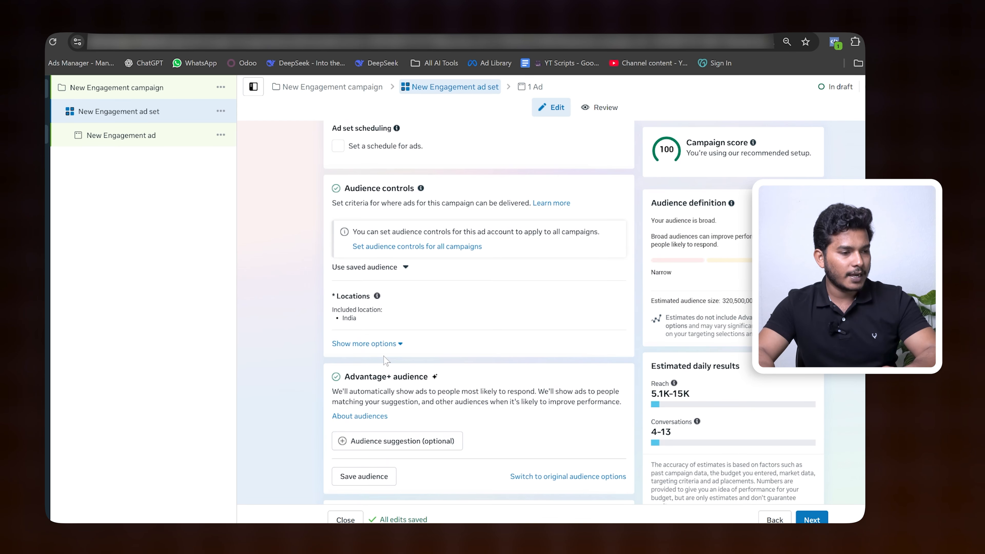
pyautogui.moveTo(343, 189); pyautogui.dragTo(428, 193)
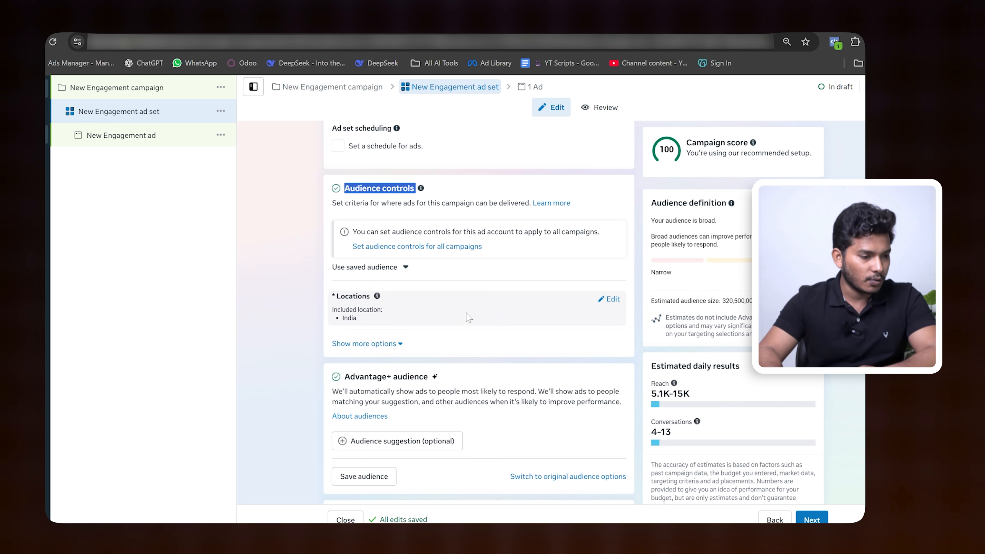
pyautogui.click(401, 342)
pyautogui.scroll(-2, 419, 382)
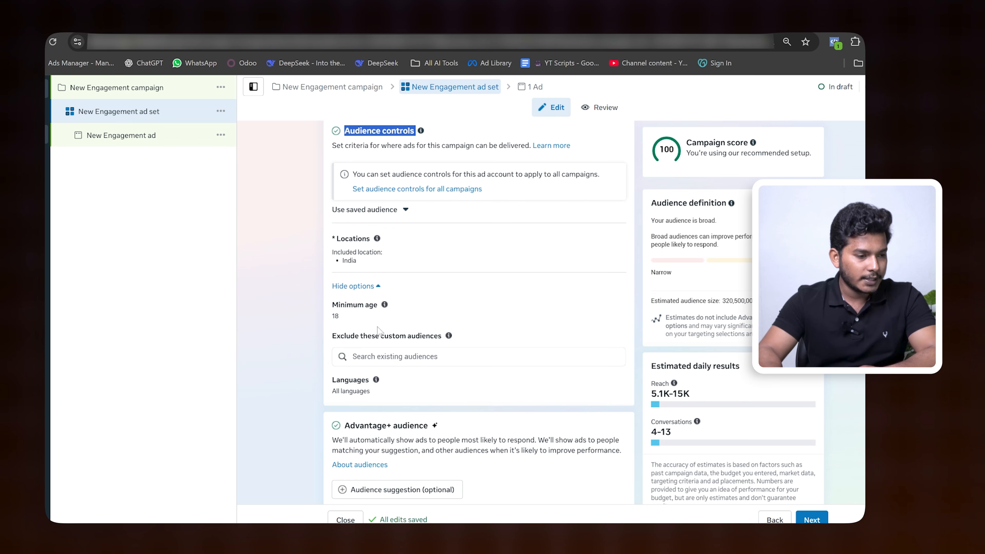
pyautogui.click(614, 307)
pyautogui.click(613, 305)
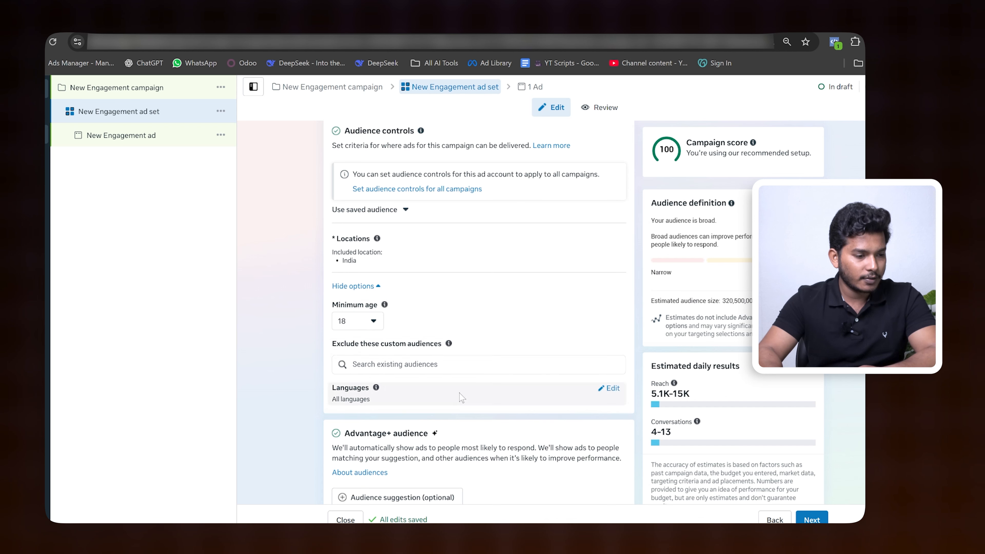
pyautogui.click(357, 321)
pyautogui.click(537, 339)
pyautogui.scroll(-3, 536, 339)
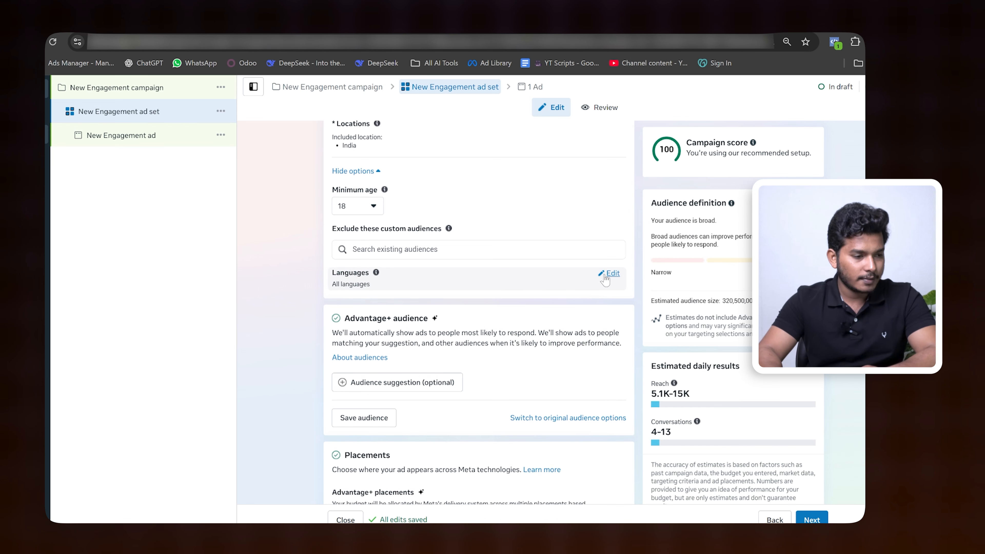
# - Switch the ad set to the original audience options and set the audience's maximum age to 50
pyautogui.click(567, 418)
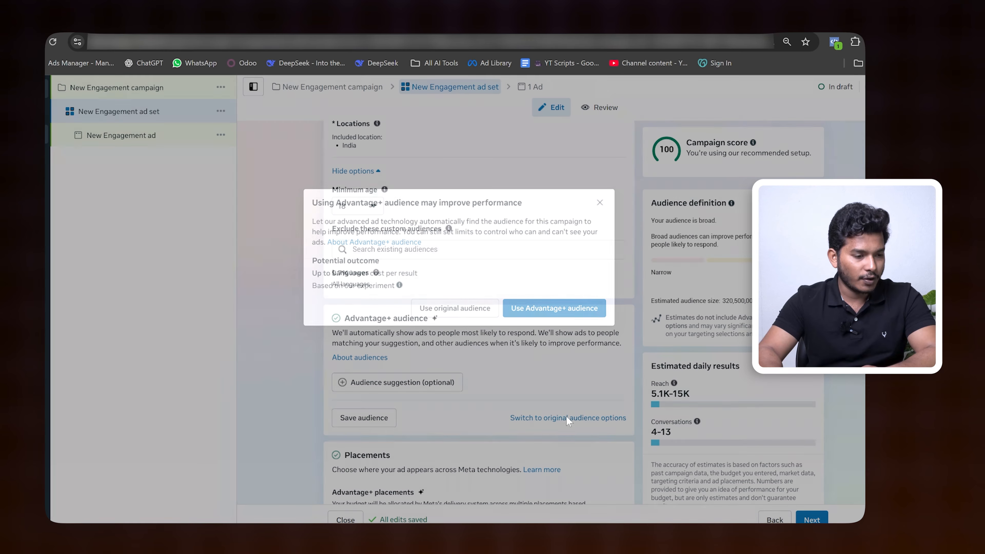
pyautogui.click(561, 309)
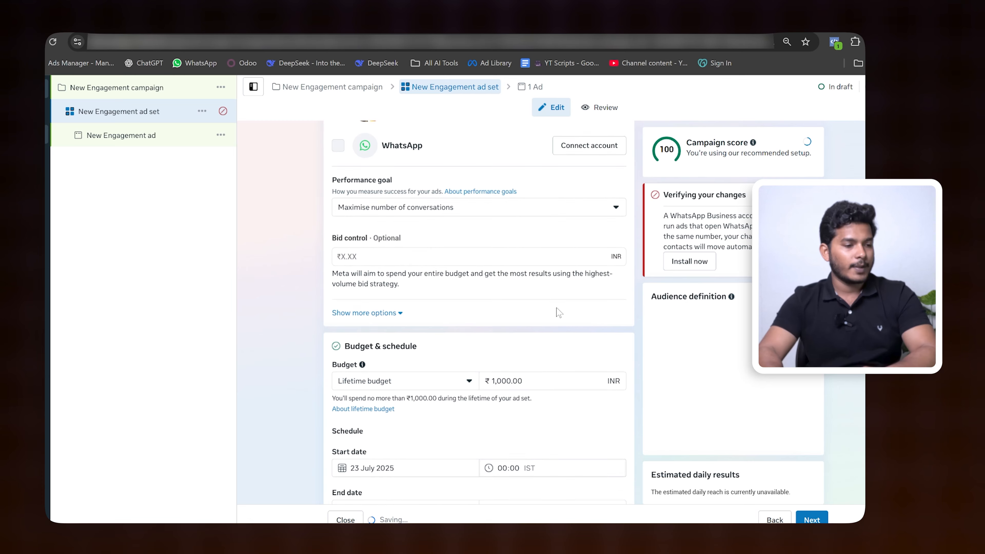
pyautogui.scroll(-7, 529, 362)
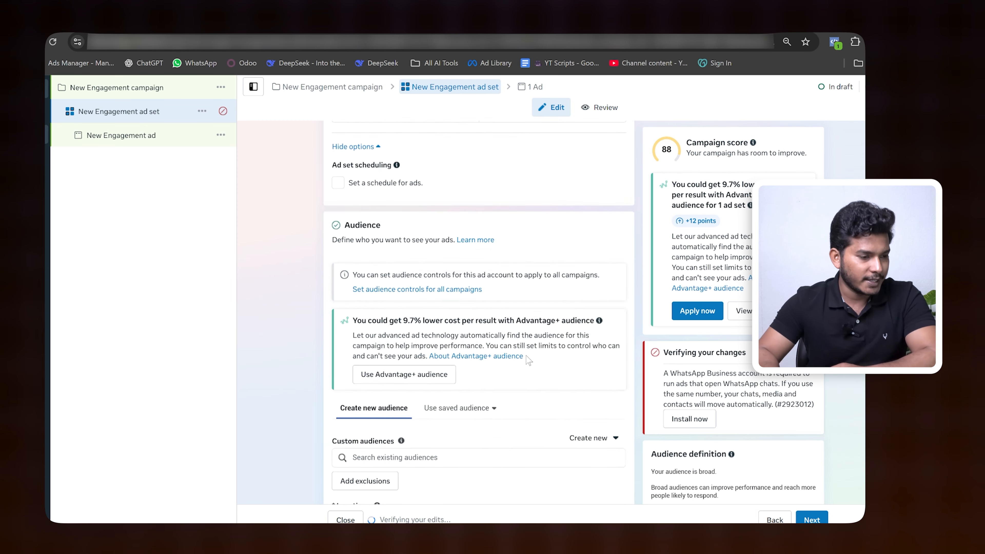
pyautogui.scroll(-2, 434, 383)
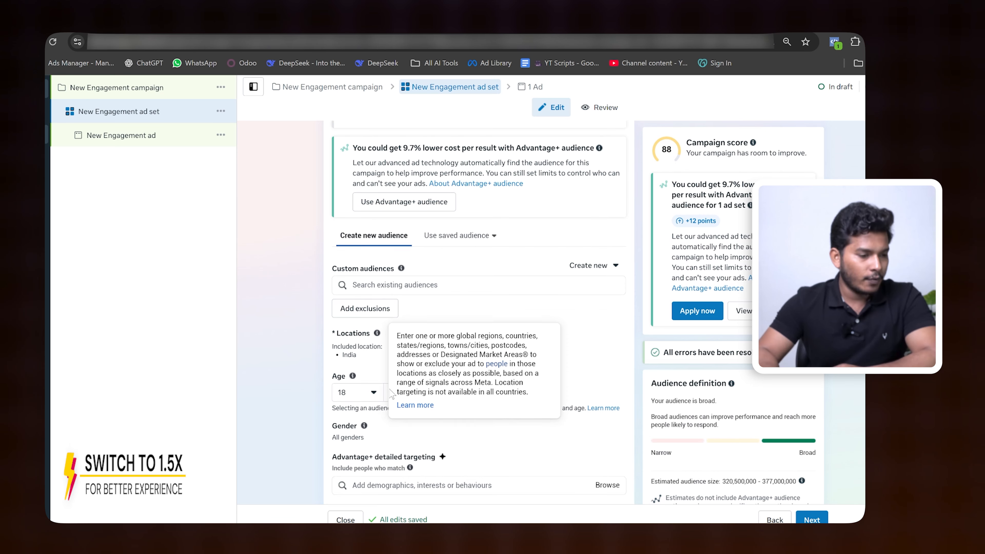
pyautogui.scroll(-3, 359, 291)
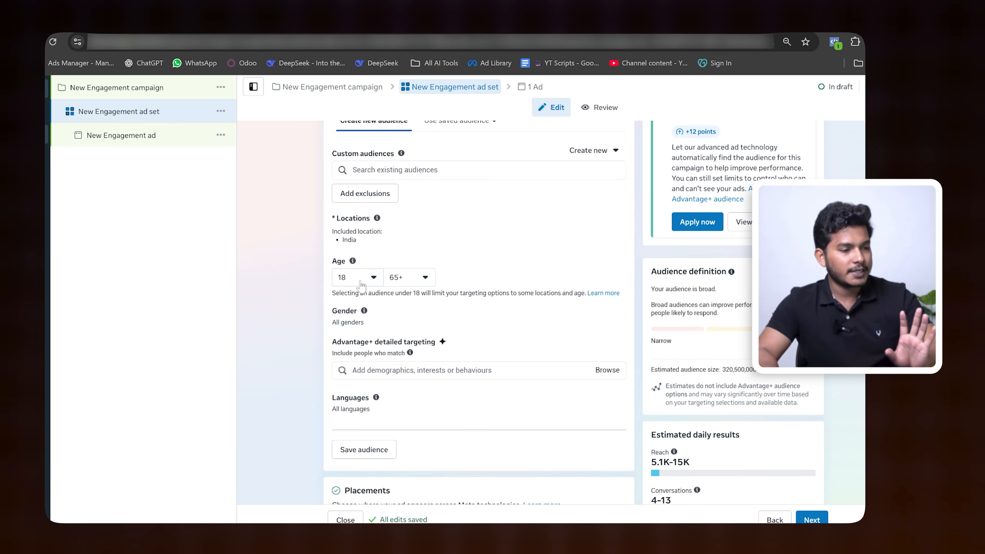
pyautogui.click(418, 281)
pyautogui.scroll(4, 423, 349)
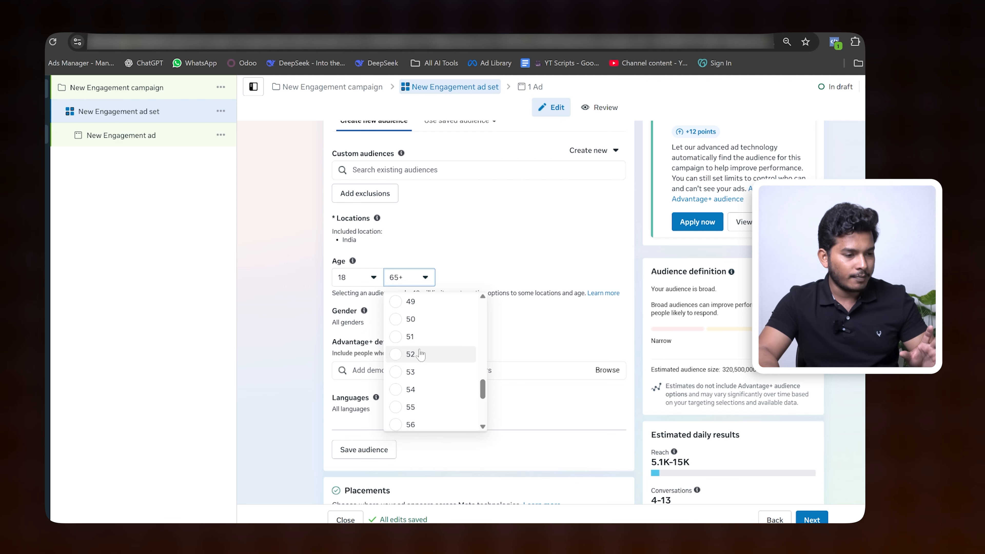
pyautogui.click(464, 318)
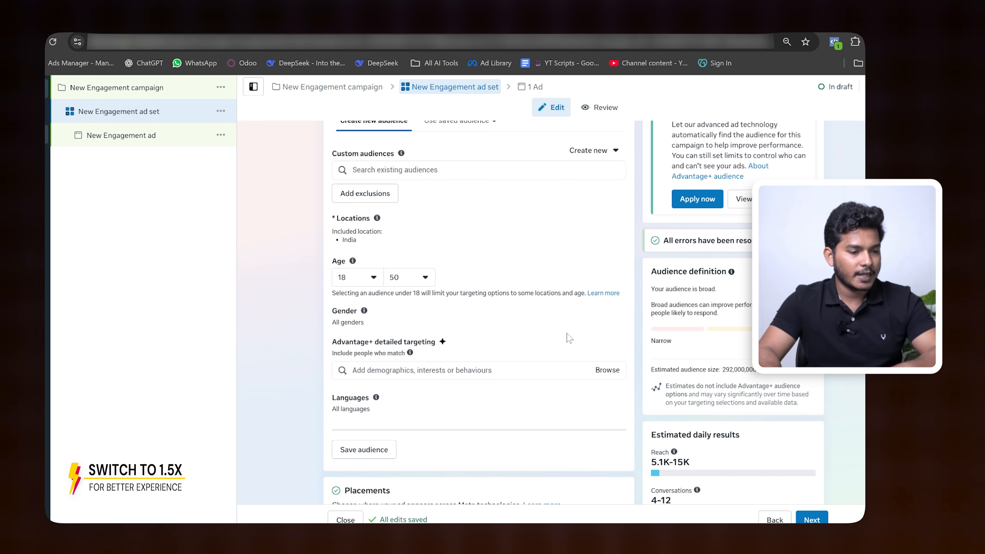
# - Try Women as the audience's gender and settle on Men
pyautogui.click(613, 313)
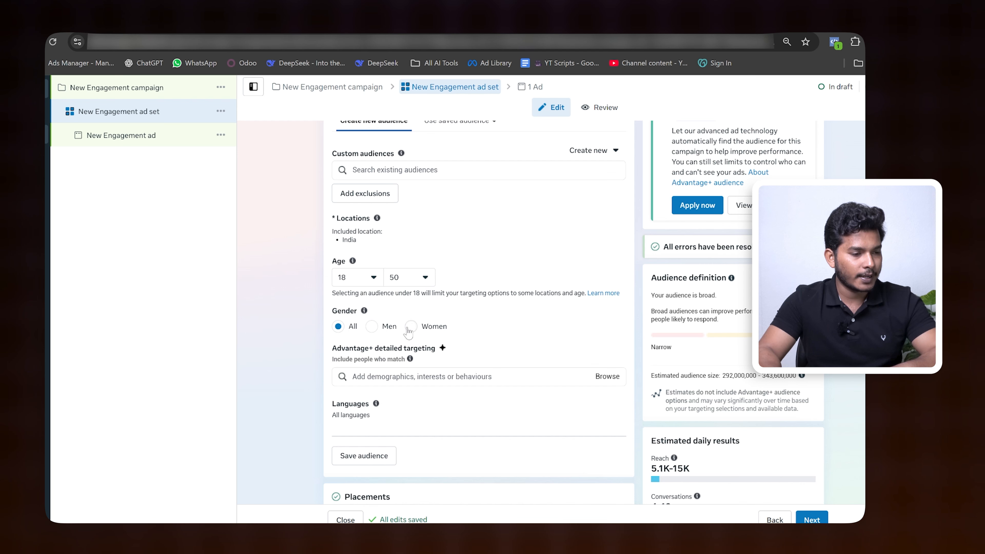
pyautogui.click(411, 327)
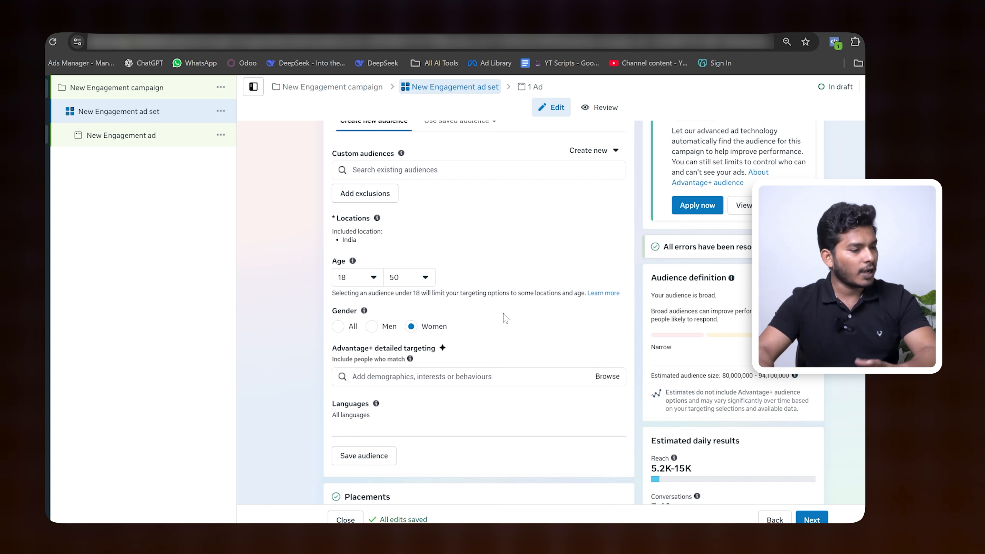
pyautogui.click(372, 326)
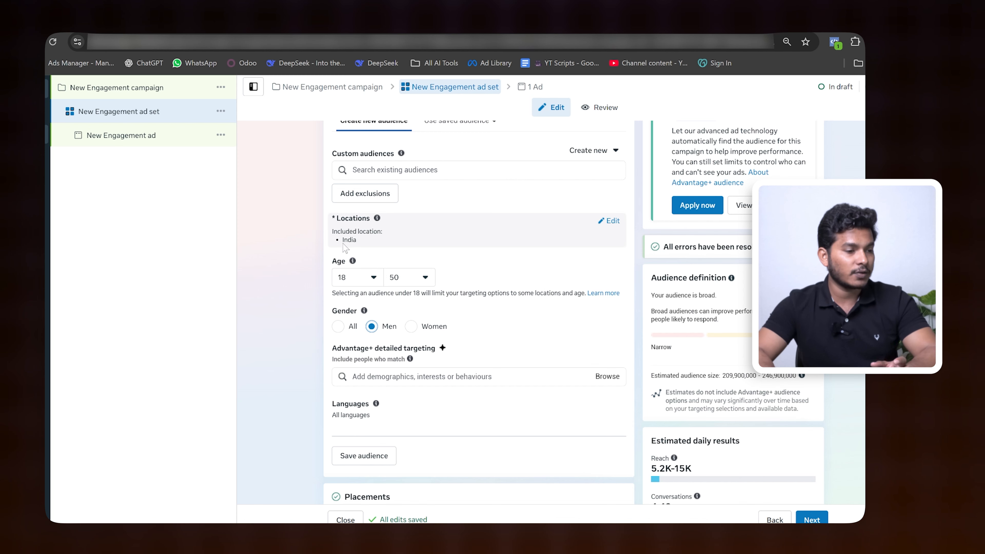
# - Replace the audience location India with the city of Indore, Madhya Pradesh
pyautogui.click(609, 221)
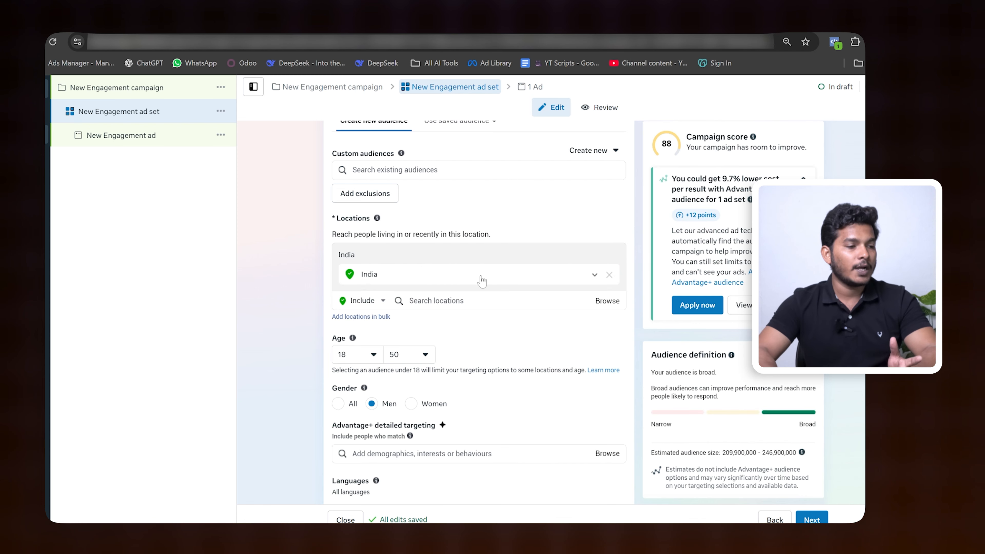
pyautogui.click(519, 301)
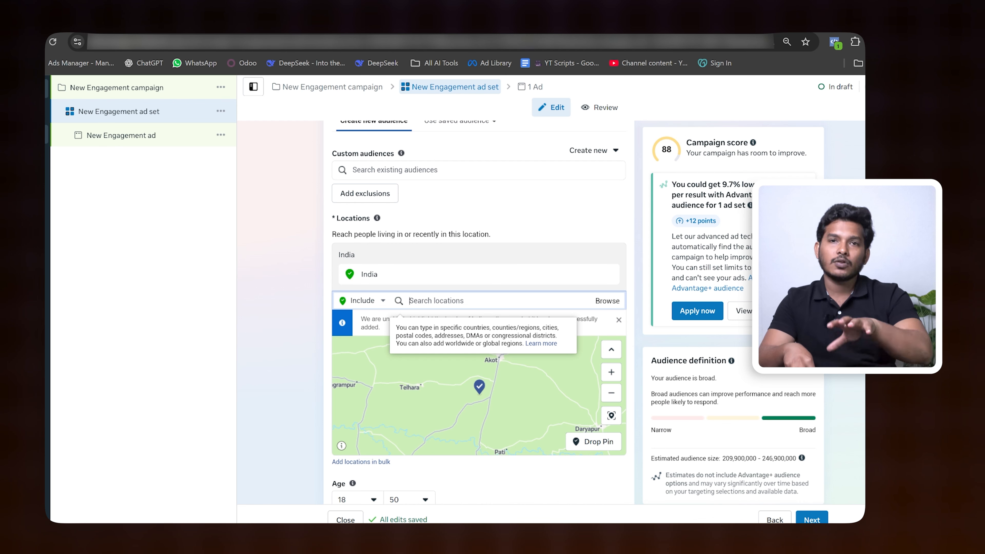
pyautogui.write('ind')
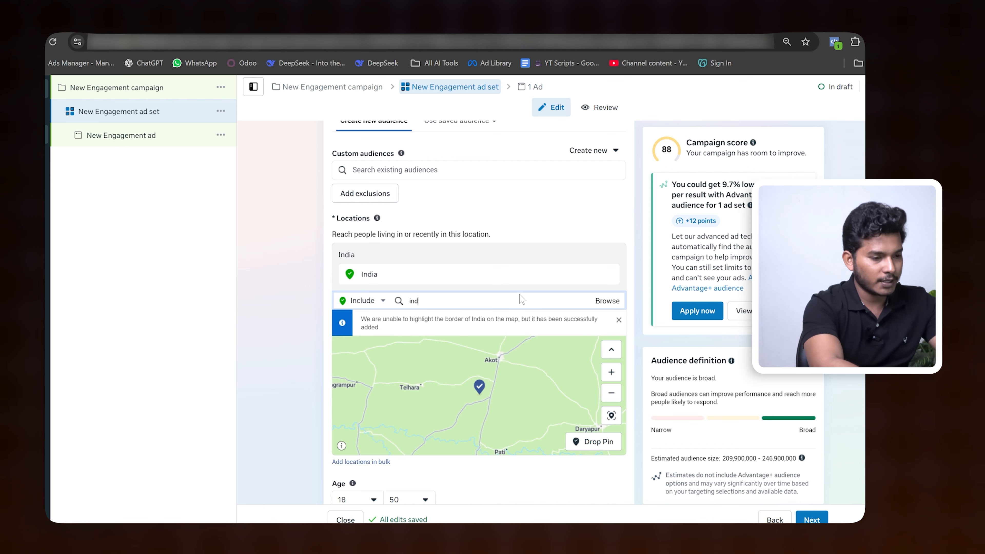
pyautogui.write('ore')
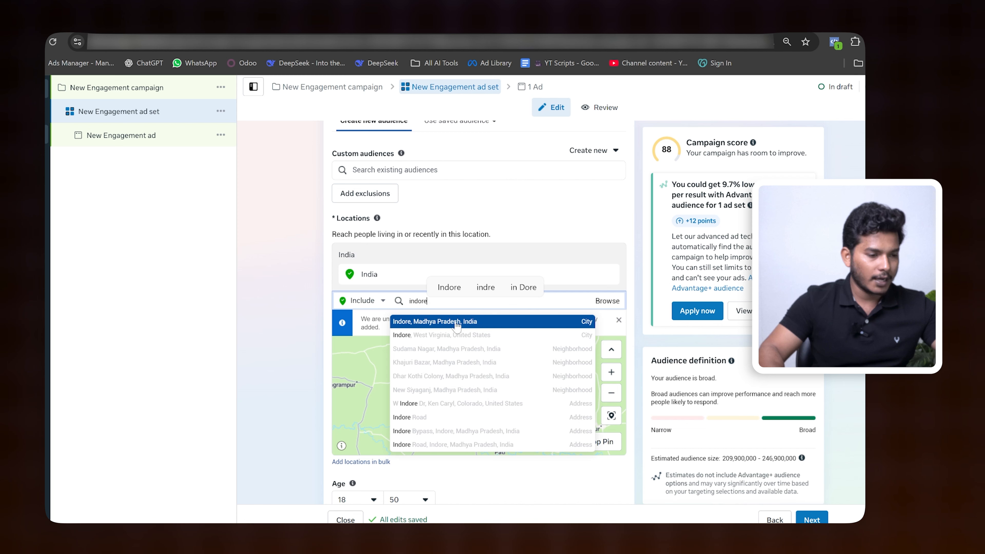
pyautogui.click(457, 324)
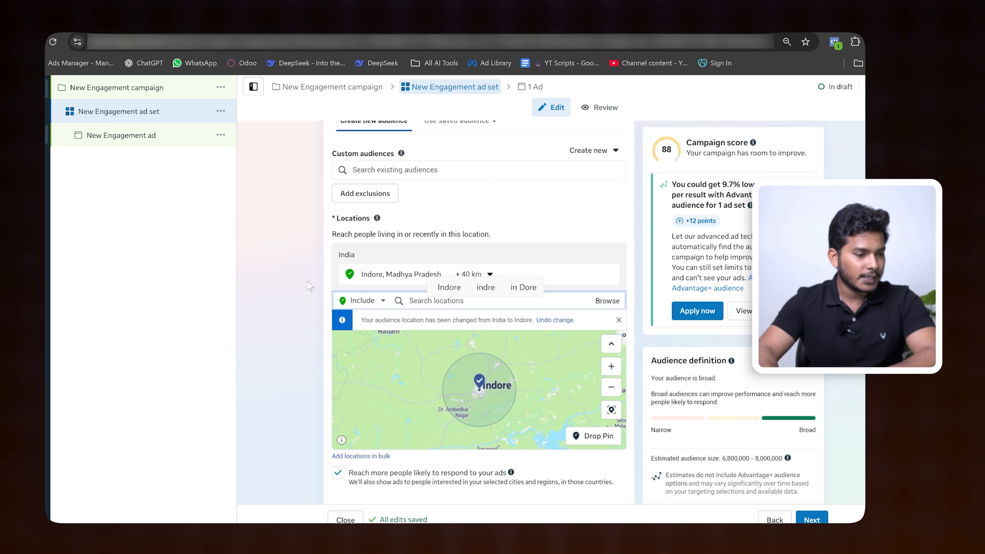
# - Reduce the targeting radius around Indore to 17 km, keeping the cities-within-radius option
pyautogui.click(472, 274)
pyautogui.moveTo(489, 340); pyautogui.dragTo(479, 345)
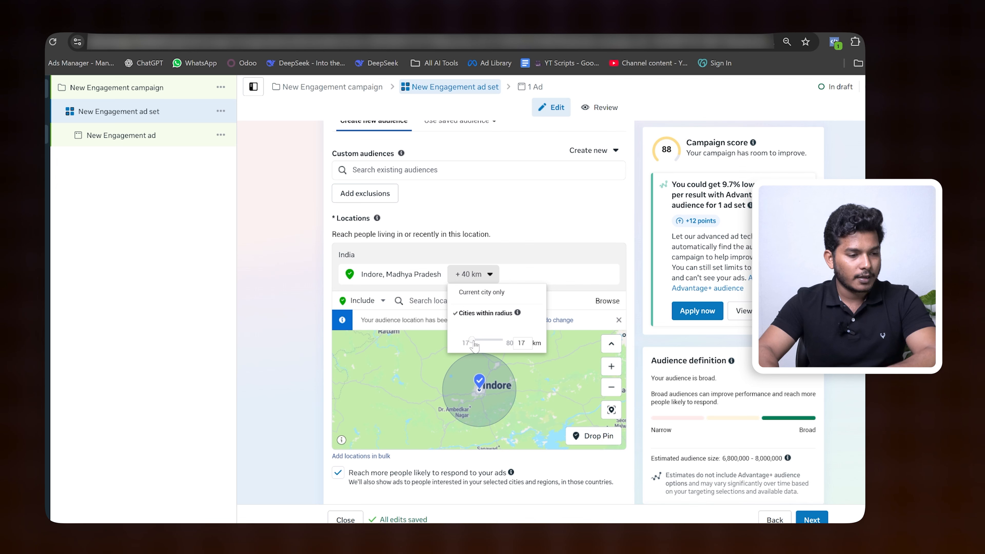
pyautogui.click(518, 336)
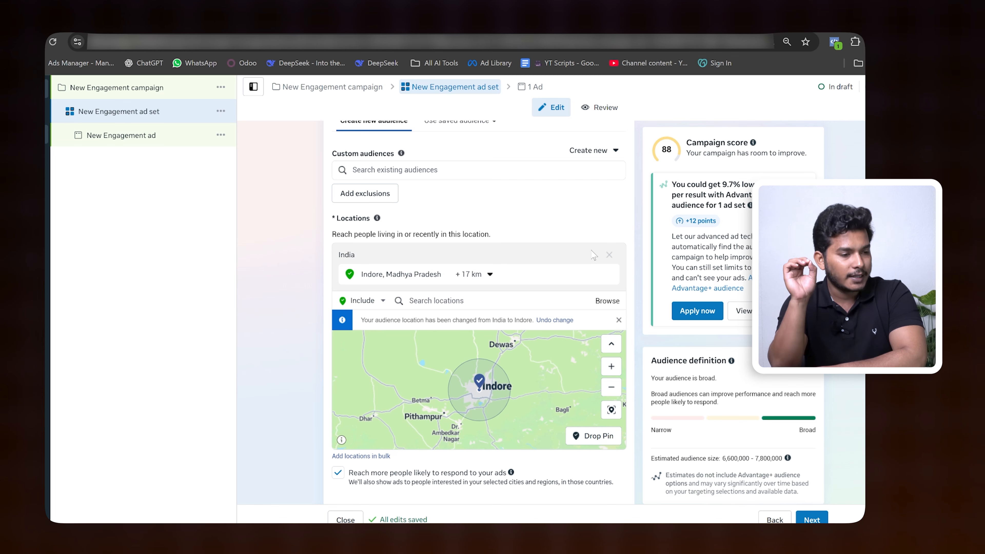
# - Open the audience's language settings and start a language search without choosing a language
pyautogui.scroll(-6, 483, 437)
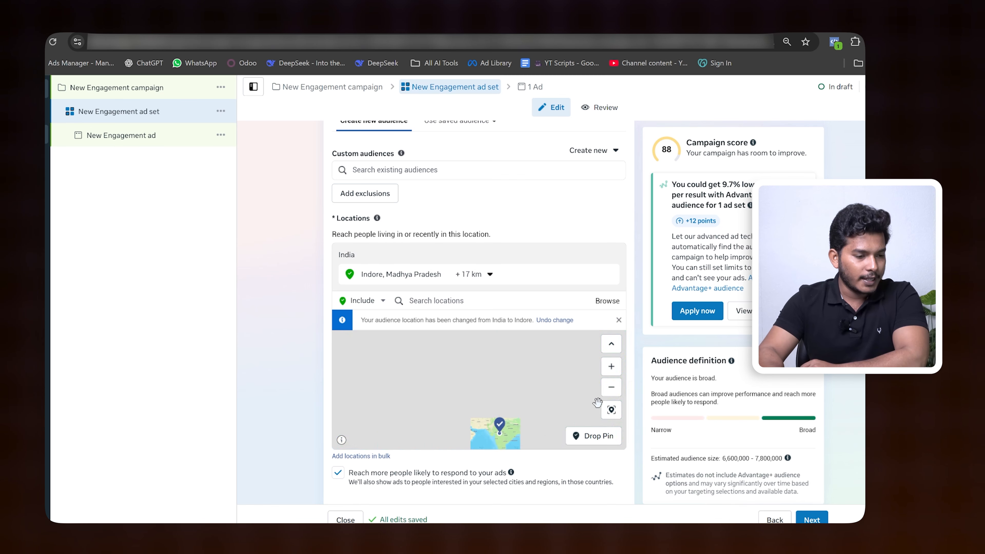
pyautogui.scroll(-8, 562, 330)
pyautogui.scroll(-1, 418, 302)
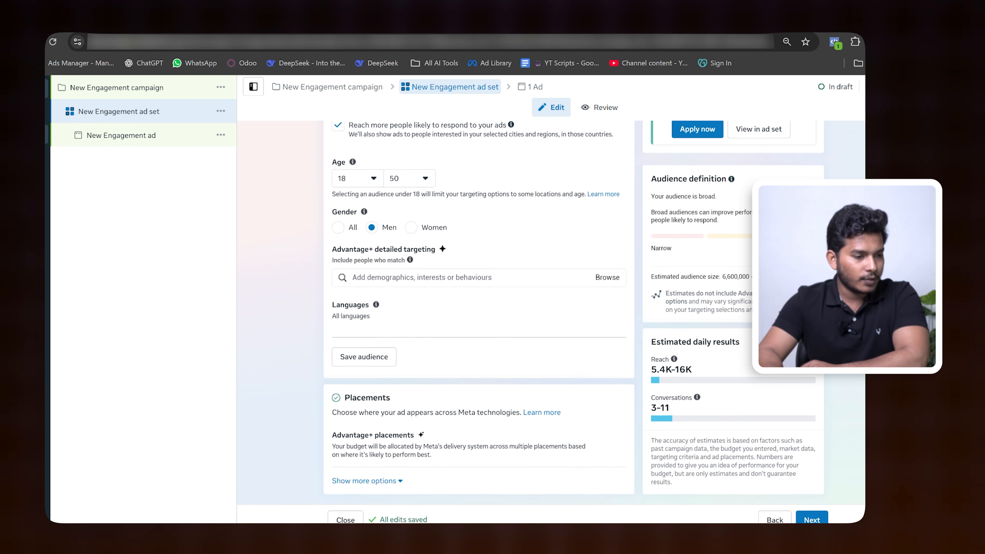
pyautogui.click(613, 313)
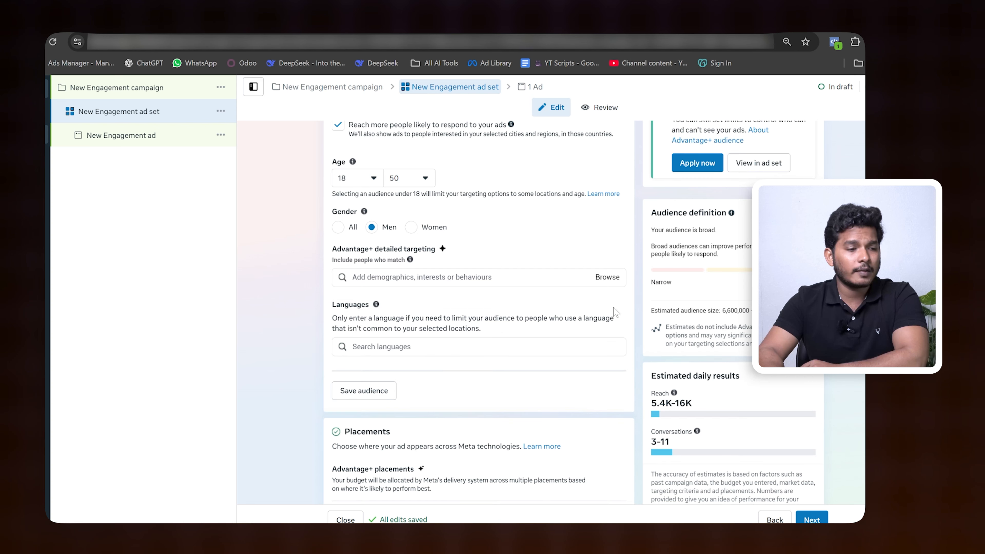
pyautogui.click(462, 347)
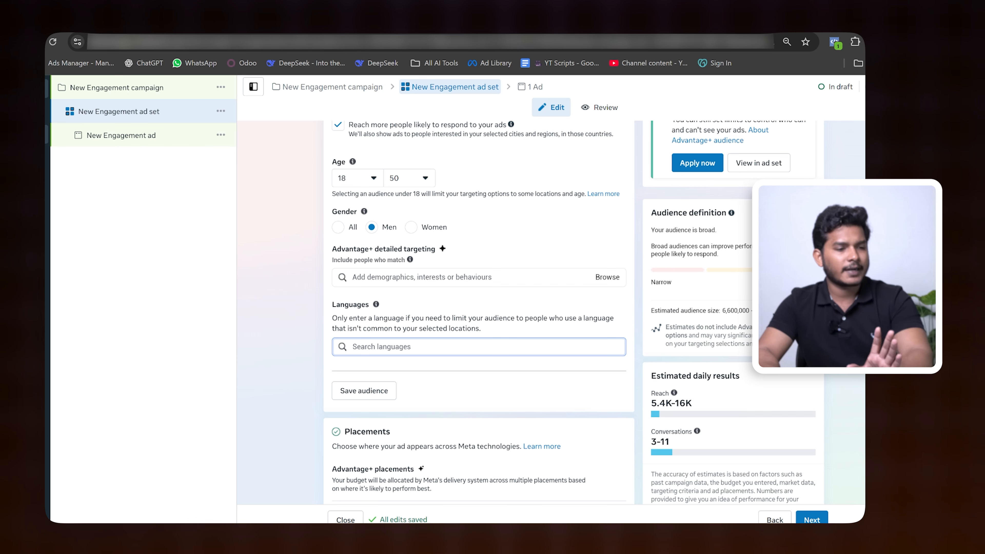
# - Switch the ad set's placements from Advantage+ to manual placements and bring up the platform choices
pyautogui.scroll(-1, 574, 313)
pyautogui.doubleClick(367, 397)
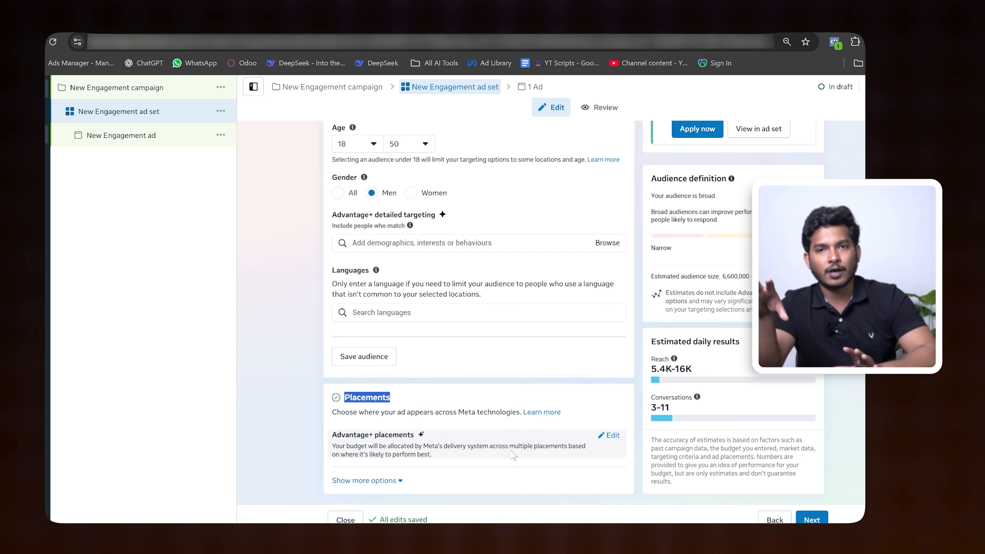
pyautogui.click(611, 436)
pyautogui.scroll(-1, 534, 432)
pyautogui.click(338, 433)
pyautogui.scroll(-2, 440, 431)
pyautogui.scroll(-5, 420, 272)
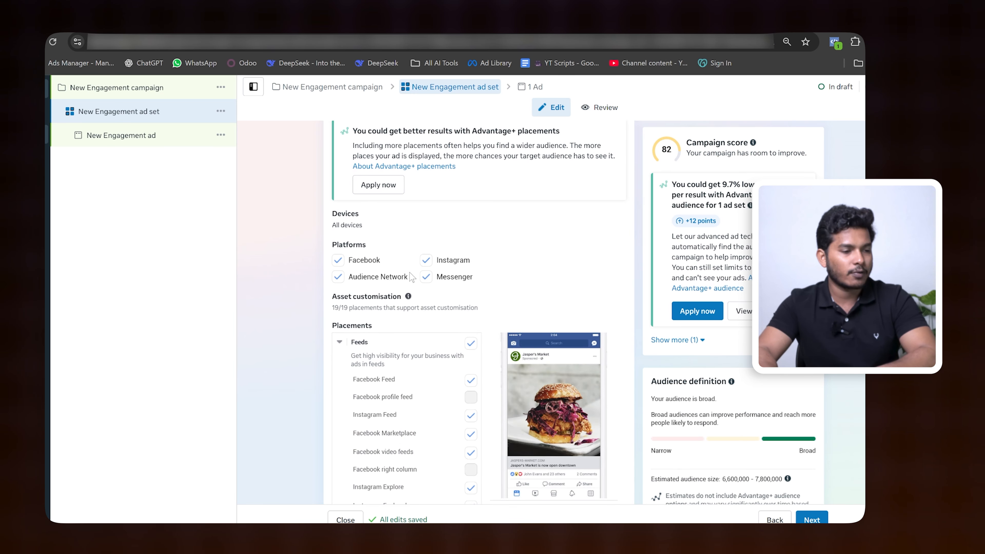
# - Exclude Audience Network and Messenger from the platforms, leaving Facebook and Instagram selected, and check the individual placements
pyautogui.click(338, 260)
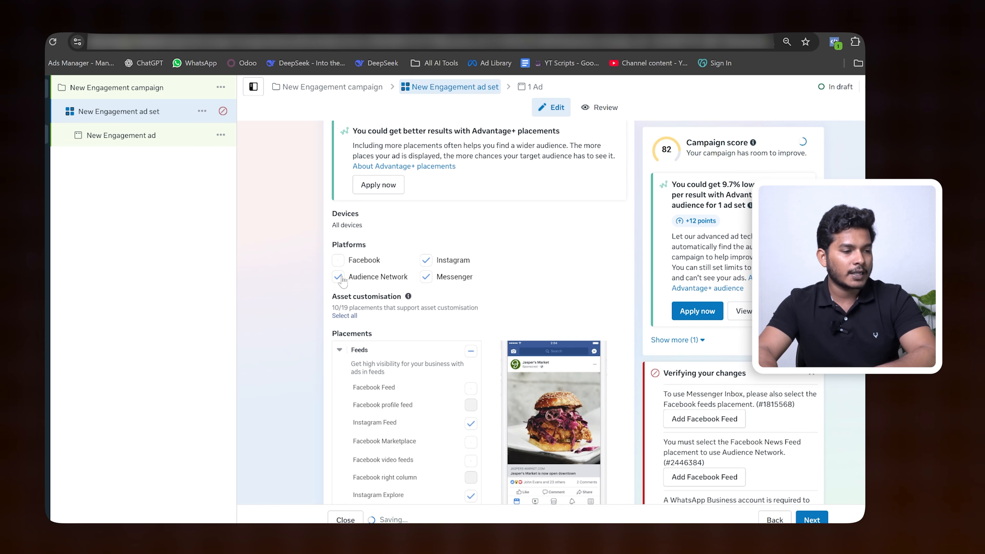
pyautogui.click(338, 277)
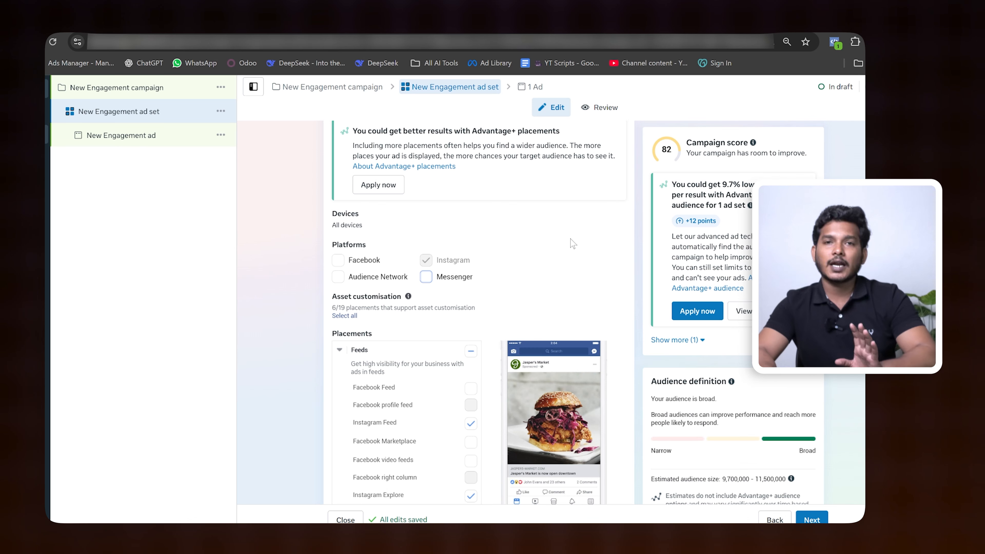
pyautogui.click(337, 261)
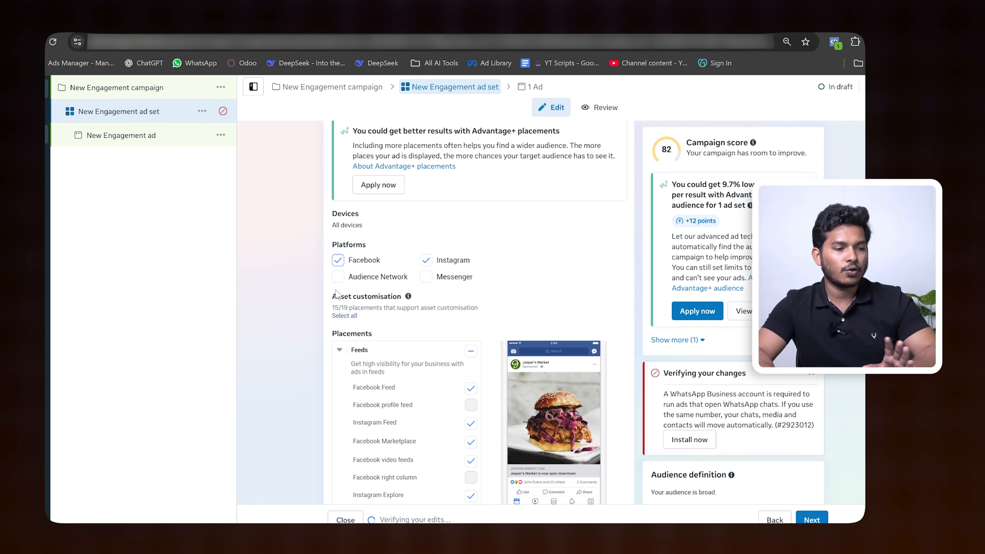
pyautogui.scroll(-6, 462, 385)
pyautogui.scroll(-5, 462, 386)
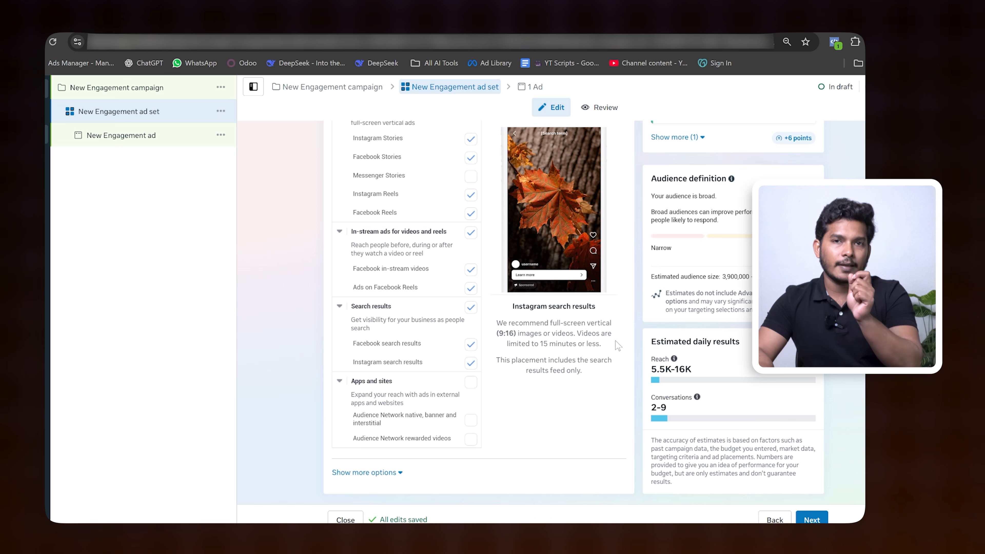
# - Go to the New Engagement ad and review its name, ad setup and format options
pyautogui.click(538, 87)
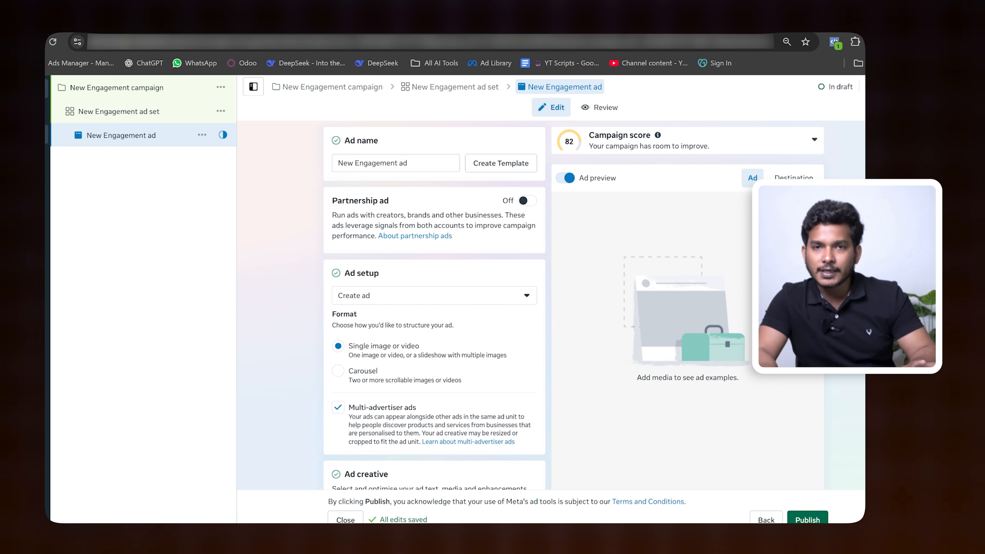
pyautogui.tripleClick(449, 164)
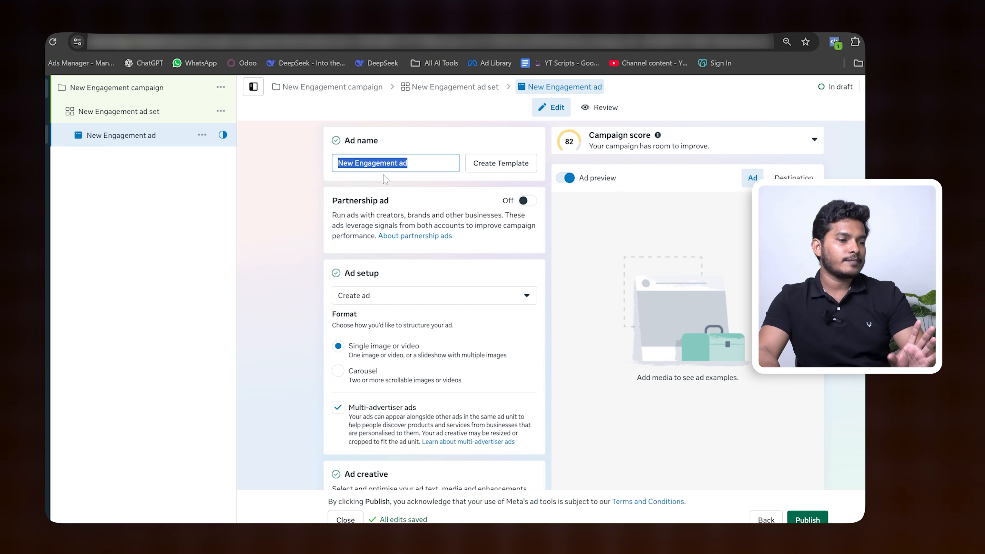
pyautogui.scroll(-3, 406, 279)
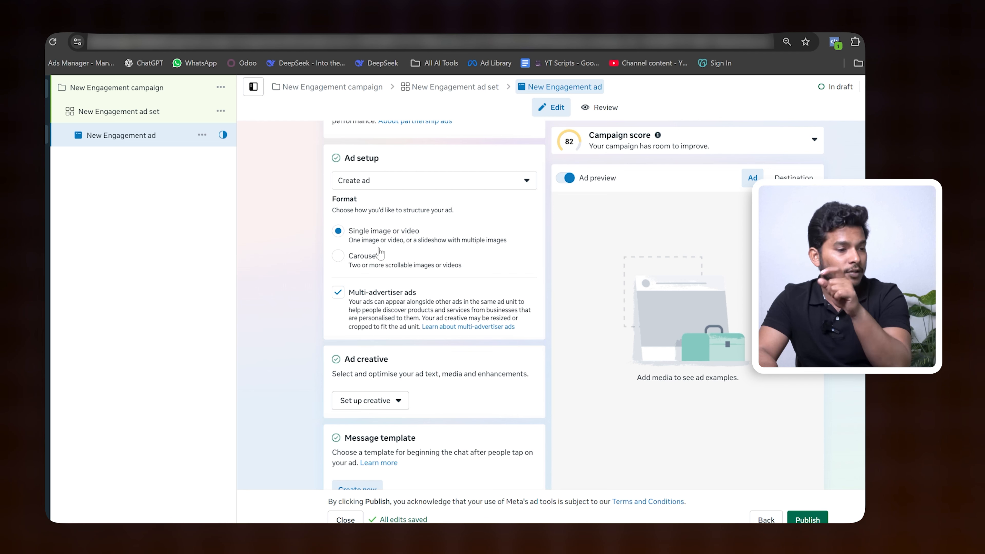
pyautogui.moveTo(334, 202); pyautogui.dragTo(376, 207)
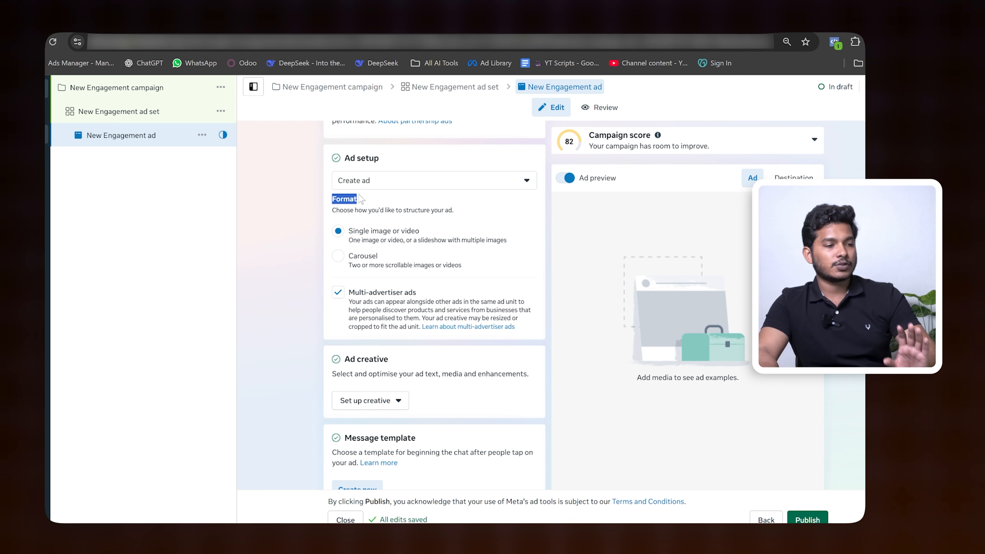
pyautogui.click(350, 209)
pyautogui.scroll(-3, 437, 438)
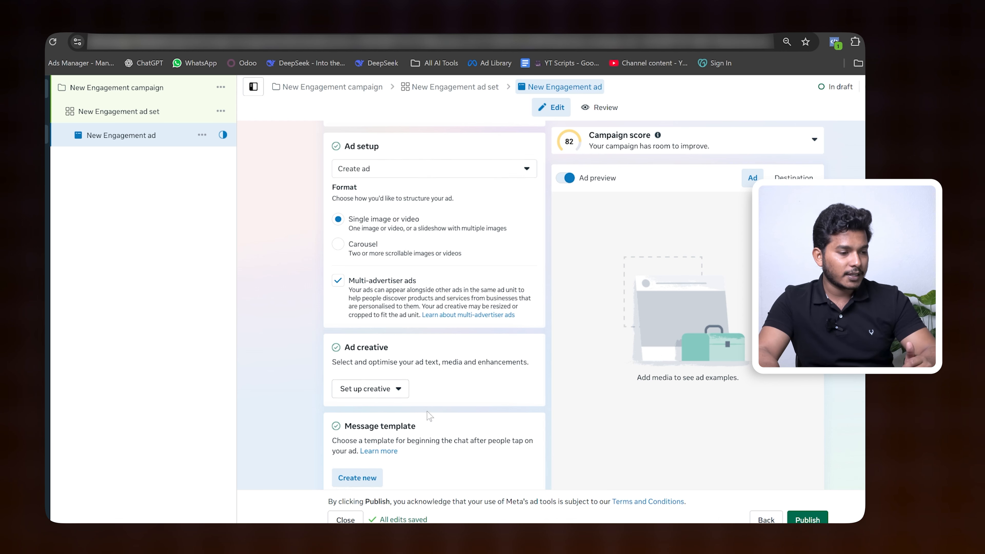
# - Check which creative types can be set up for the ad without choosing one
pyautogui.doubleClick(372, 244)
pyautogui.click(368, 285)
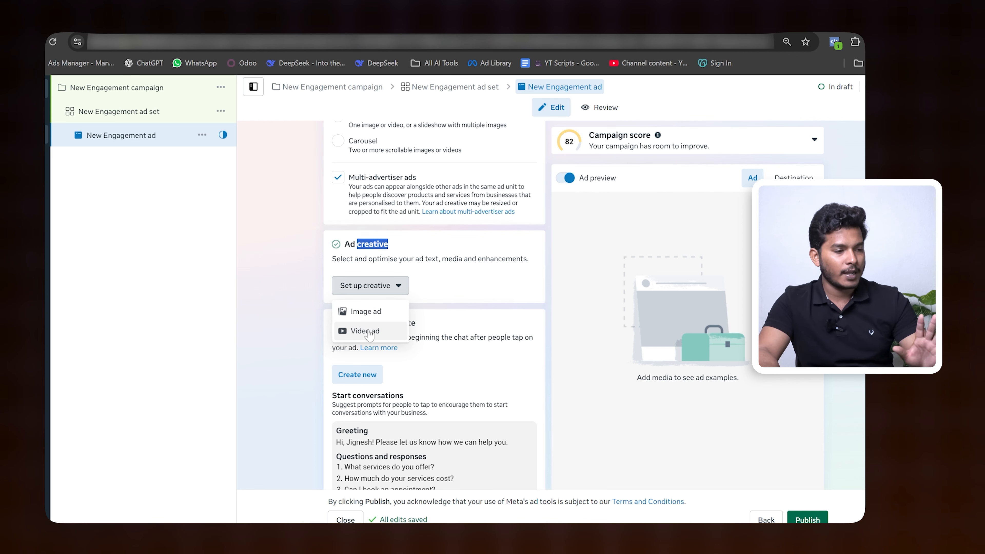
pyautogui.scroll(-3, 437, 302)
pyautogui.click(437, 302)
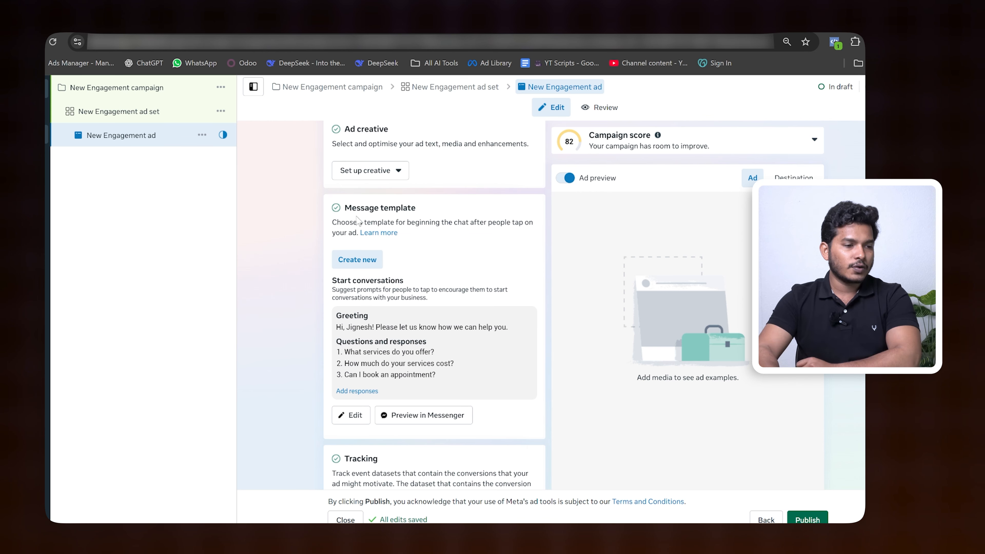
# - Open the message template for editing, examine its greeting, questions and automated responses, and close it without saving
pyautogui.moveTo(344, 208); pyautogui.dragTo(426, 207)
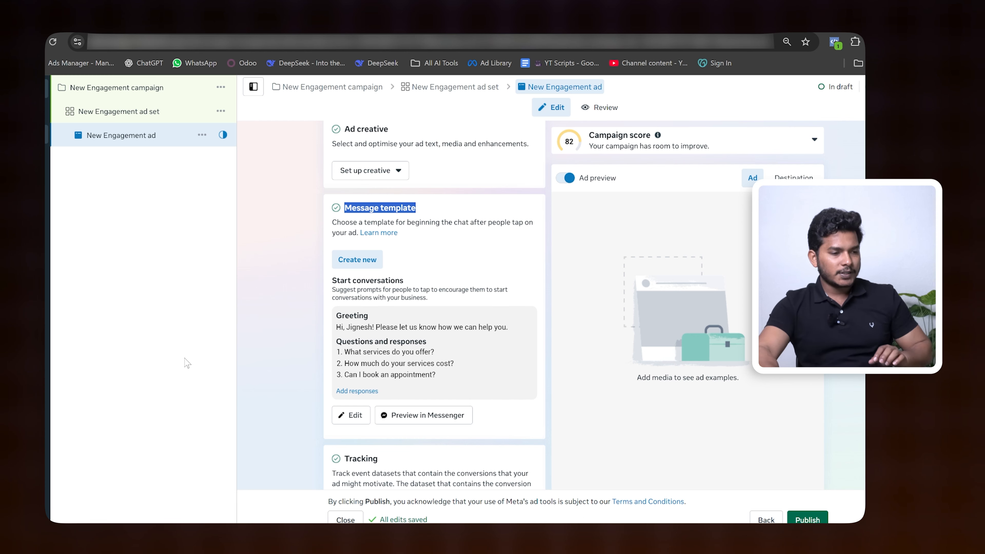
pyautogui.click(342, 415)
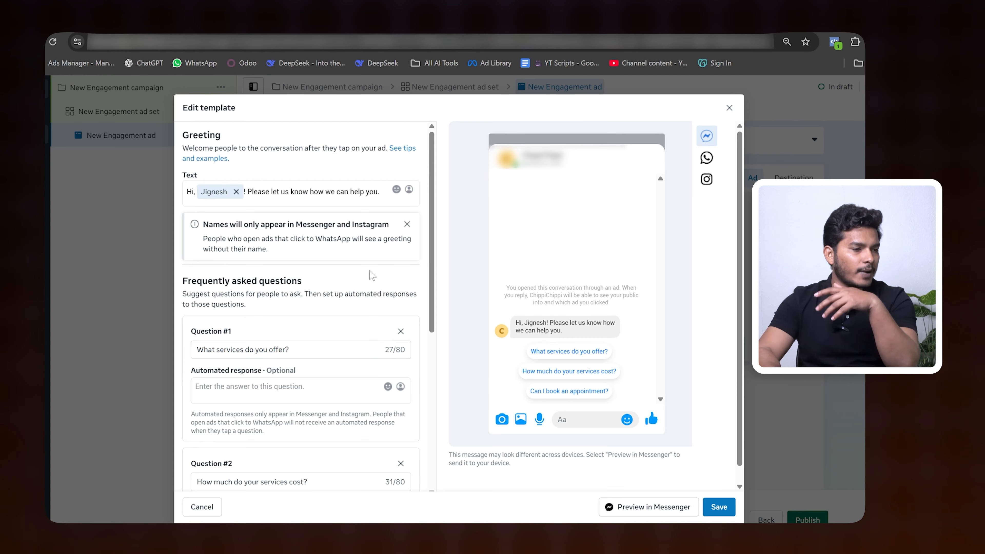
pyautogui.scroll(-4, 372, 275)
pyautogui.moveTo(204, 177); pyautogui.dragTo(273, 177)
pyautogui.click(215, 224)
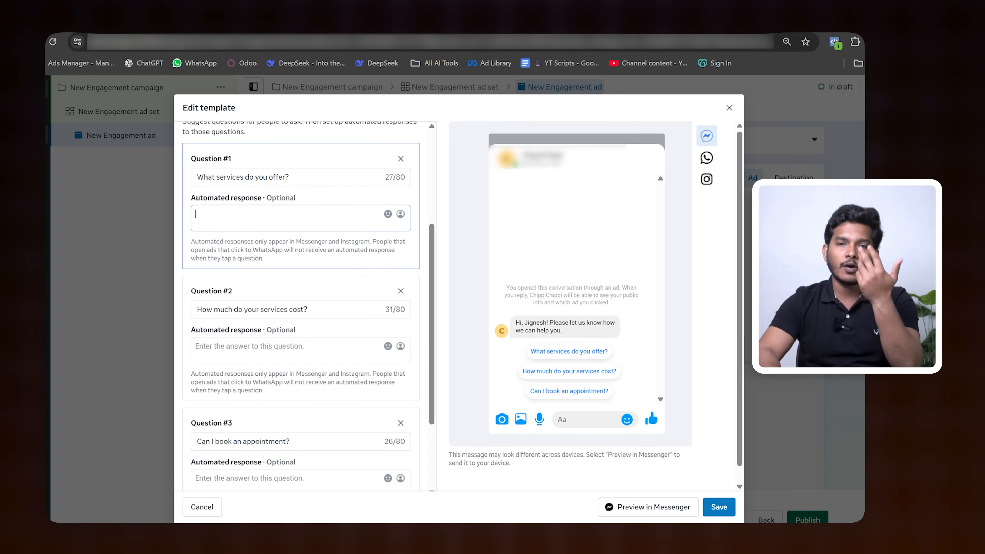
pyautogui.scroll(-3, 301, 307)
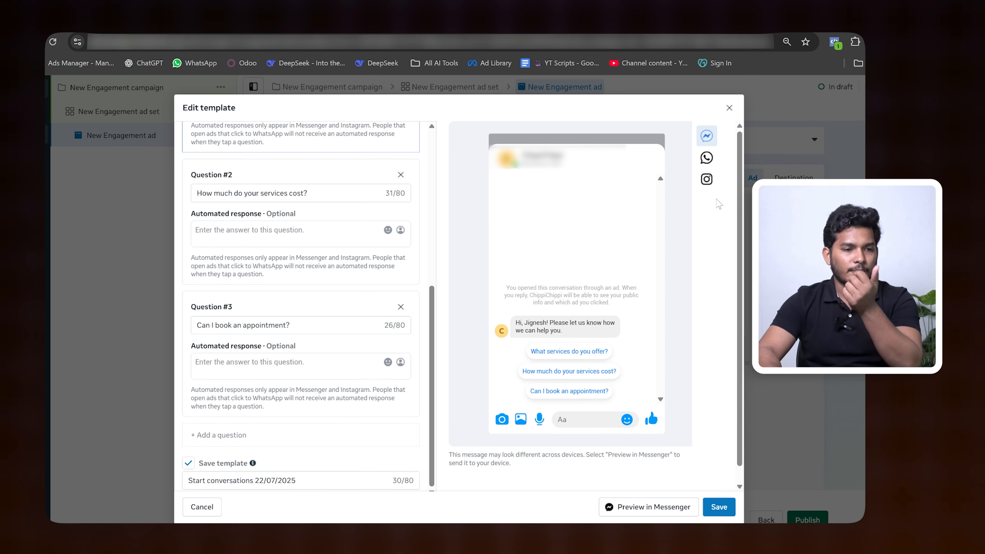
pyautogui.click(729, 109)
# - Review the ad's tracking section and look over the ad setup settings again
pyautogui.scroll(-5, 434, 303)
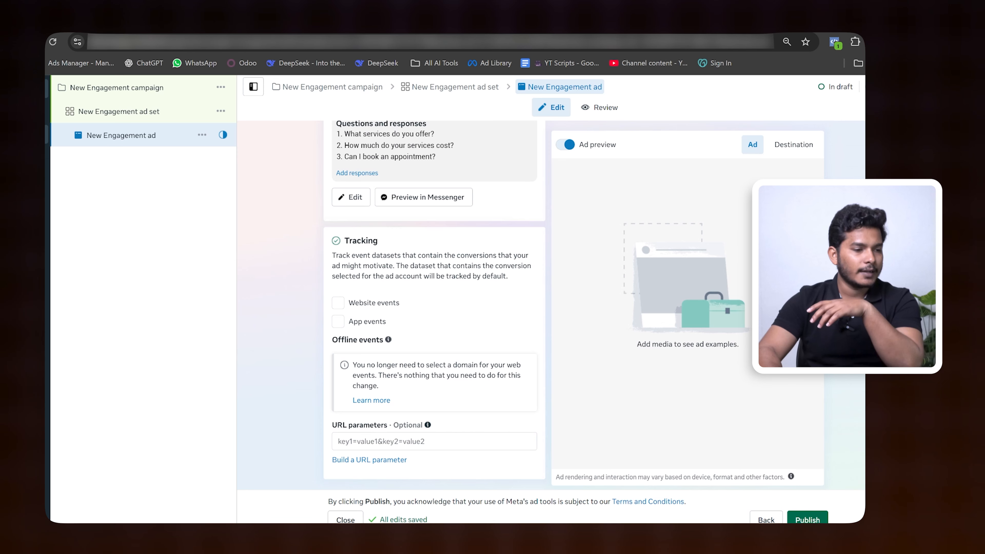
pyautogui.scroll(4, 427, 310)
pyautogui.scroll(-4, 388, 307)
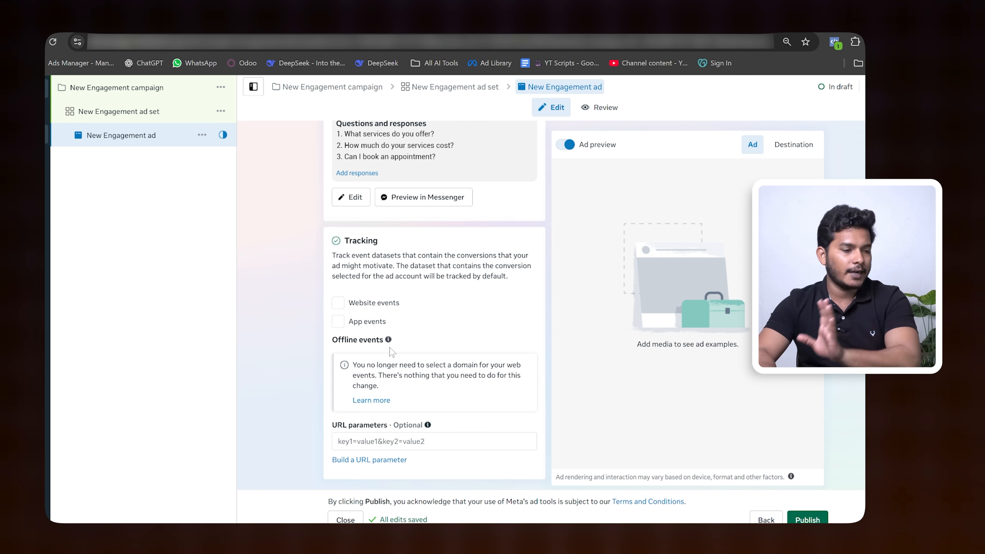
pyautogui.scroll(10, 434, 341)
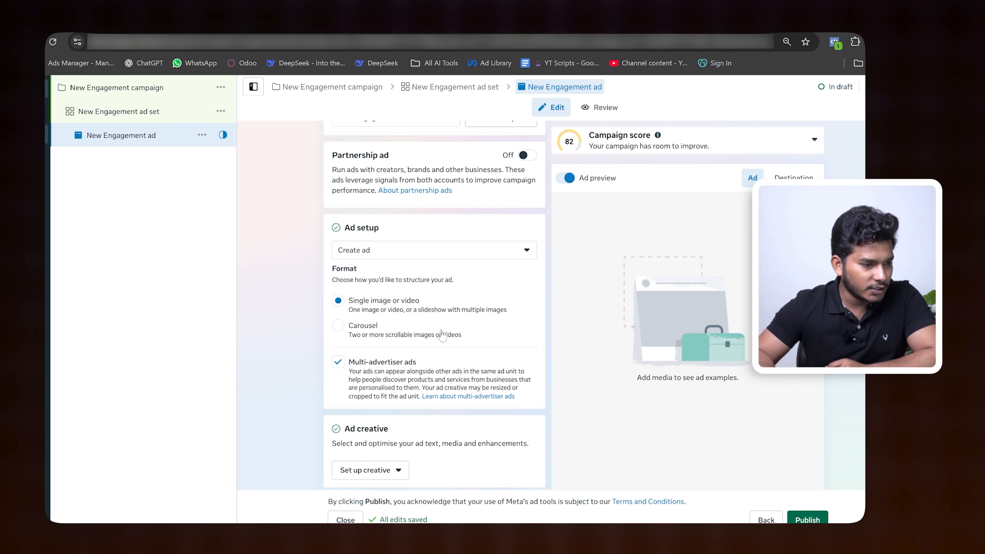
pyautogui.scroll(1, 465, 325)
pyautogui.scroll(-6, 457, 349)
pyautogui.scroll(6, 450, 369)
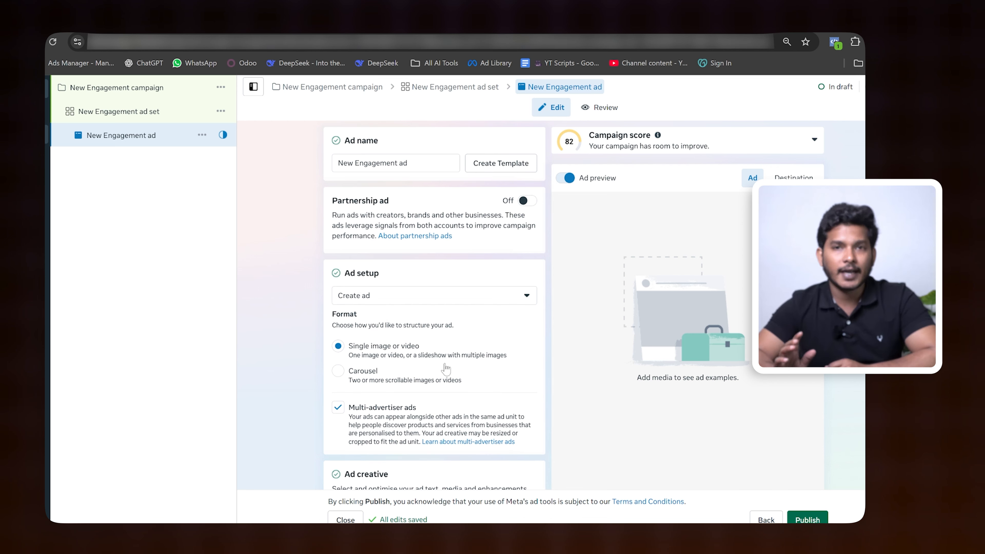
# - Set up an image ad creative with an existing image and accept the suggested square, vertical and horizontal crops
pyautogui.scroll(-4, 423, 346)
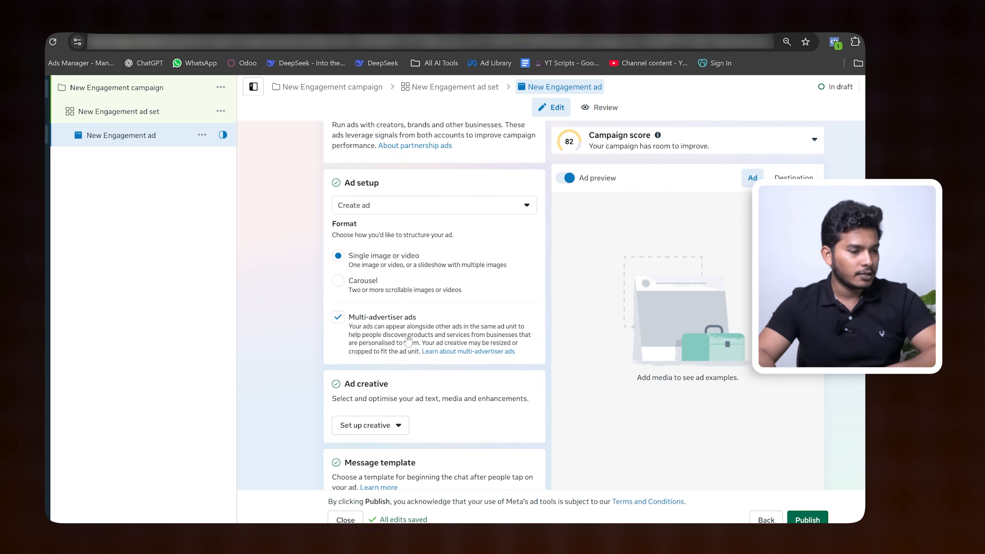
pyautogui.click(370, 343)
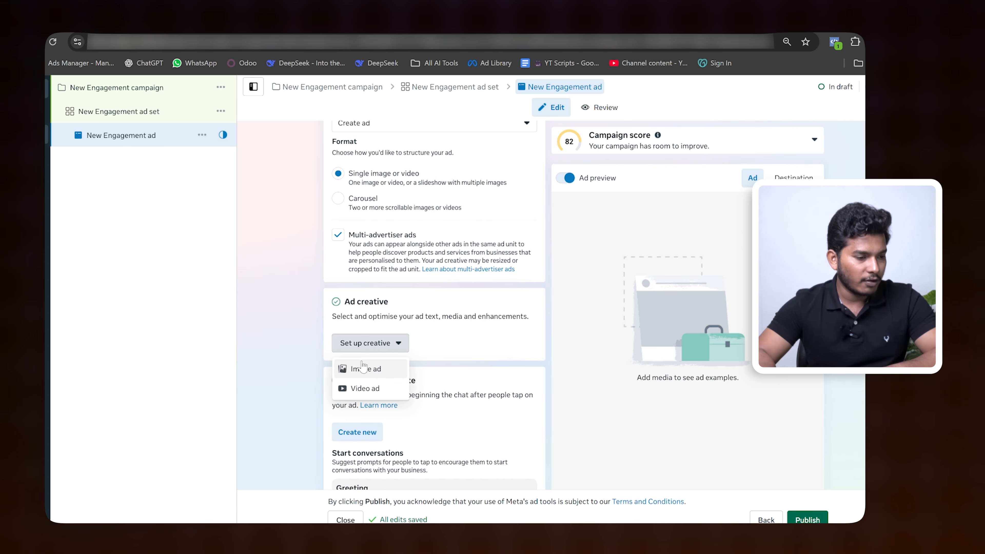
pyautogui.click(367, 371)
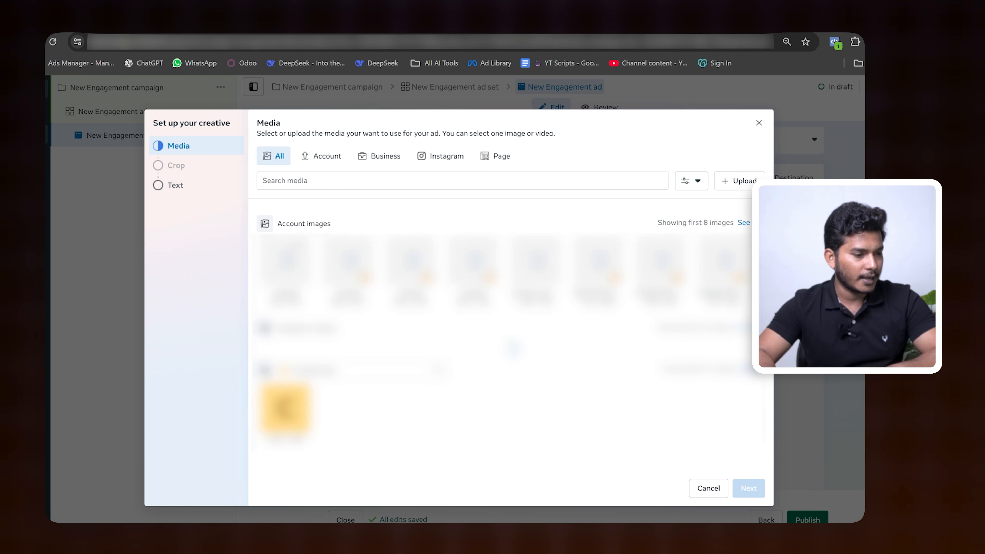
pyautogui.scroll(-2, 706, 451)
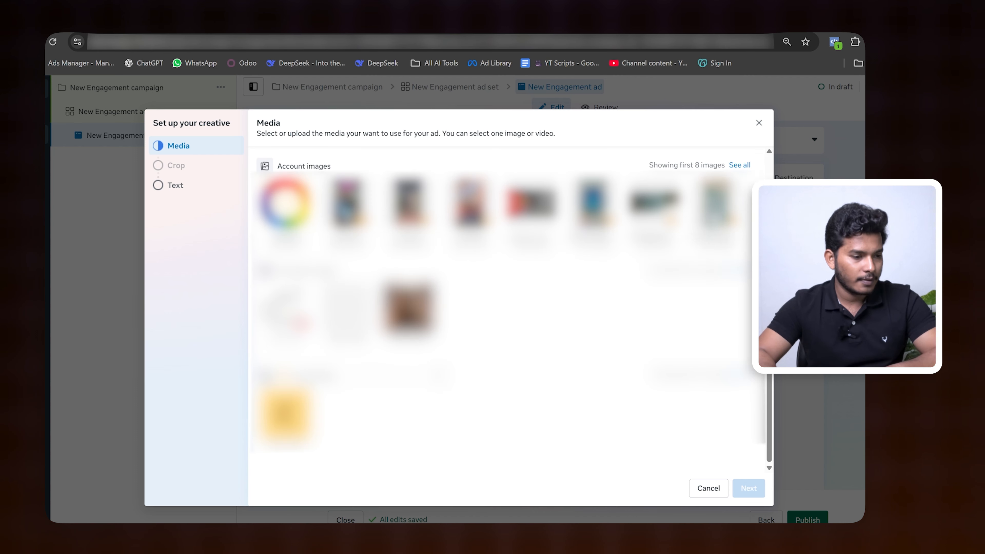
pyautogui.click(746, 489)
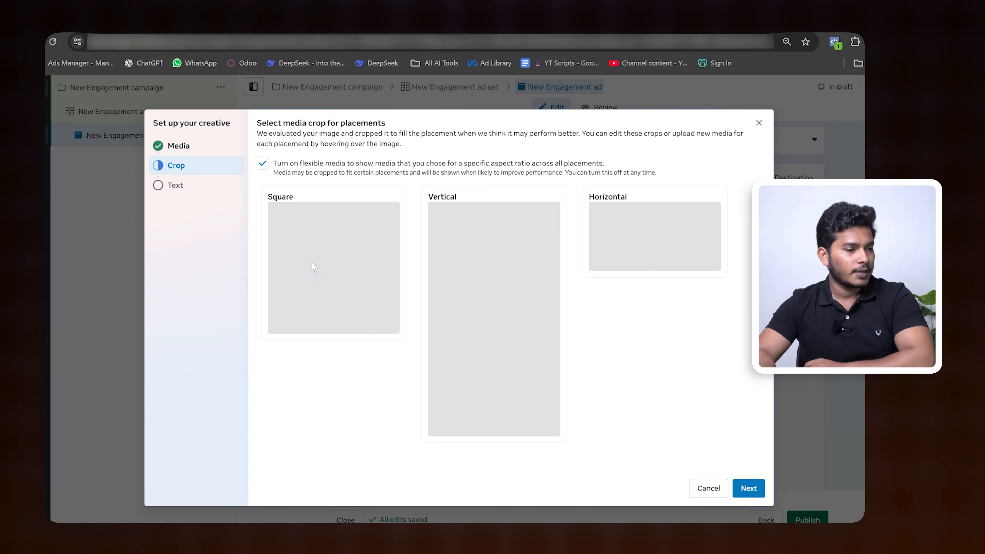
pyautogui.click(749, 489)
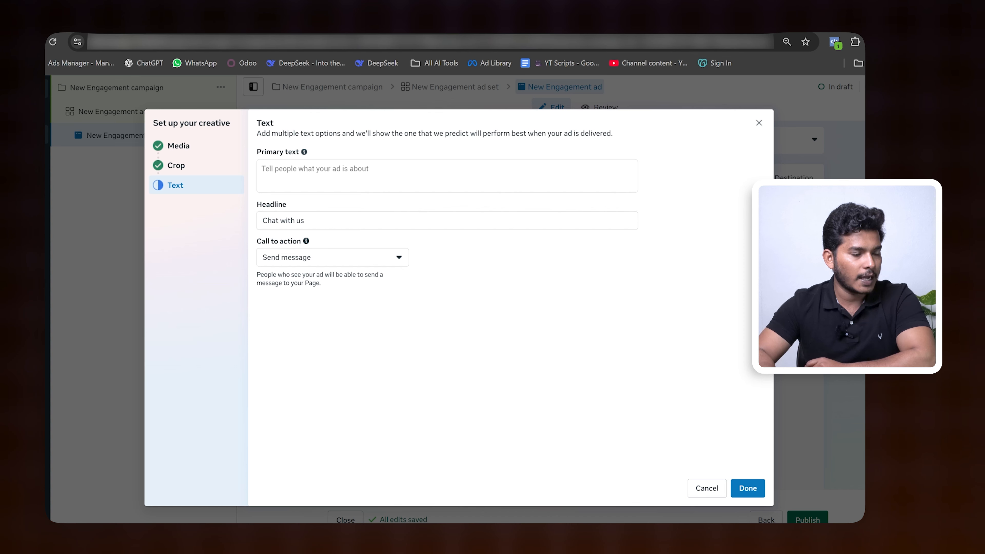
# - Look over the creative's primary text and headline fields, and set the call to action to Get quote
pyautogui.click(296, 171)
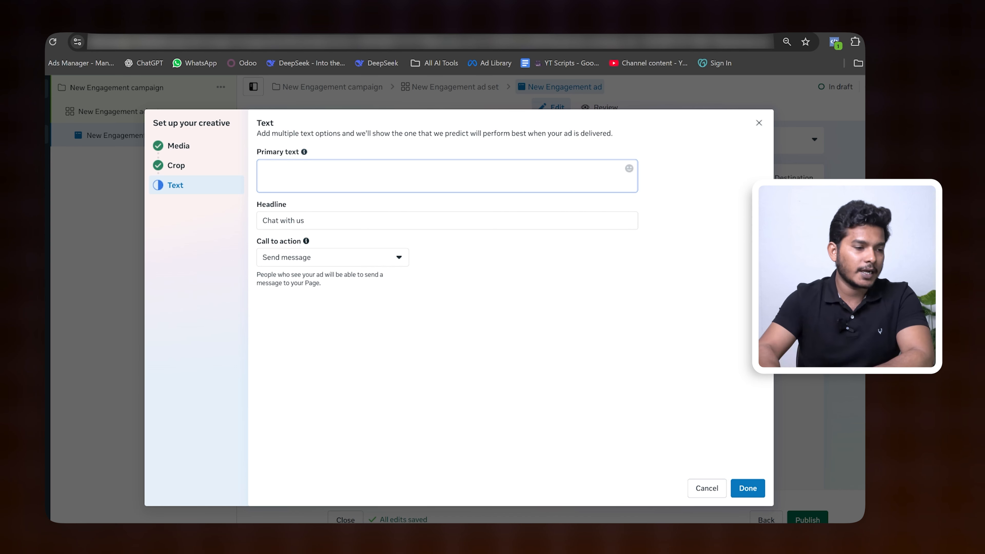
pyautogui.click(330, 259)
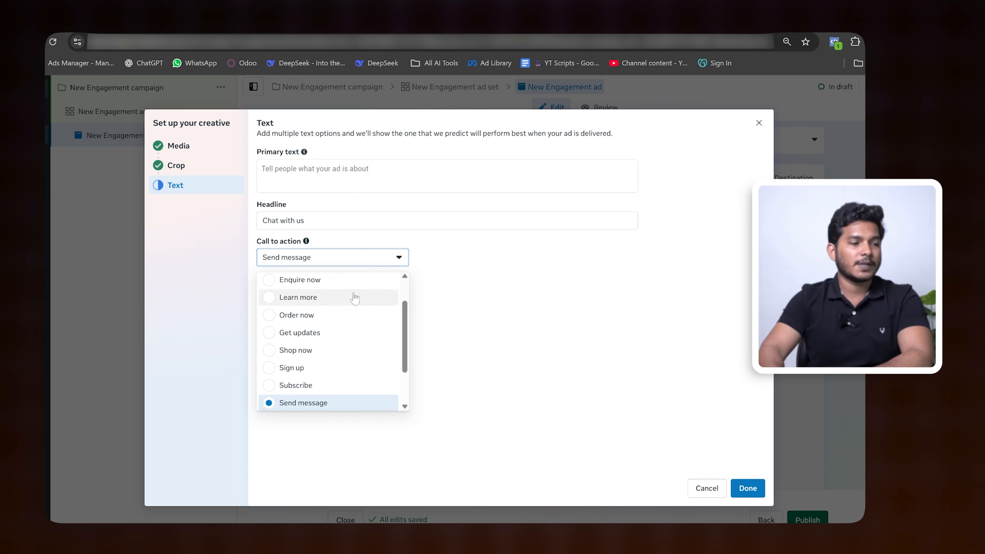
pyautogui.click(347, 175)
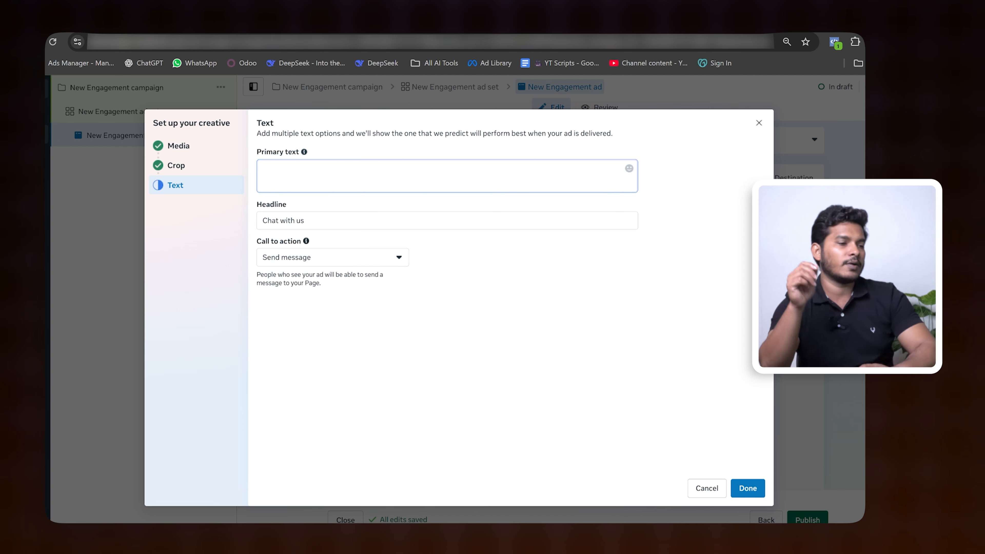
pyautogui.tripleClick(301, 221)
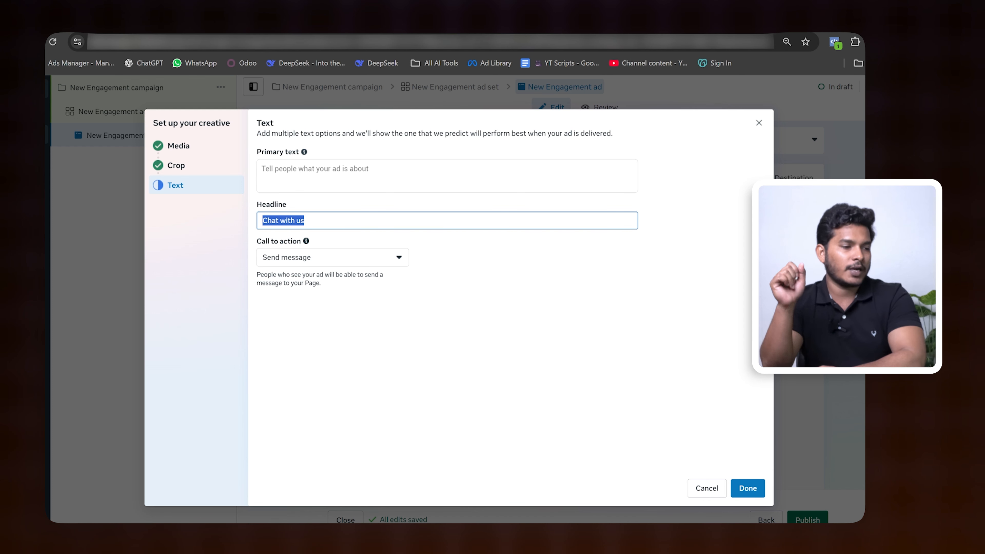
pyautogui.click(309, 257)
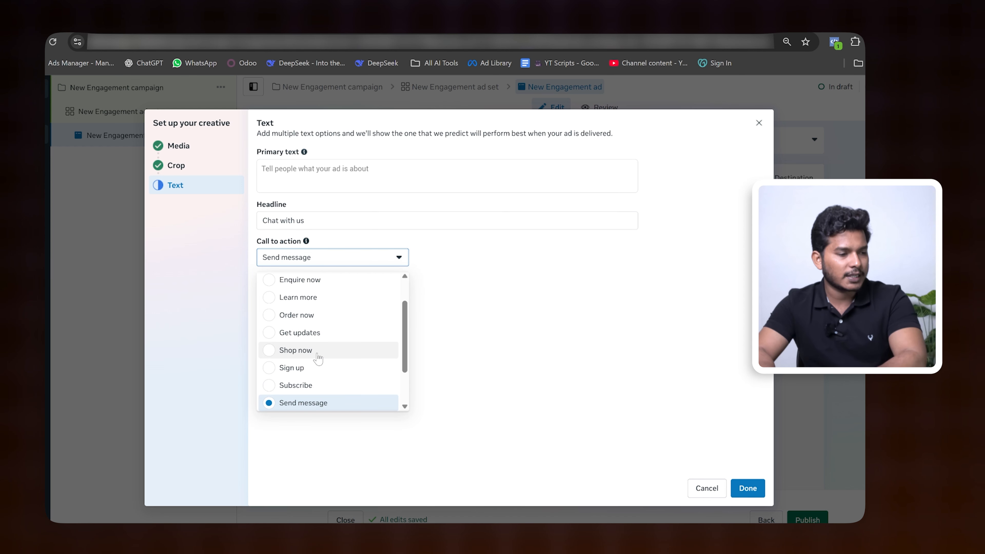
pyautogui.scroll(1, 304, 328)
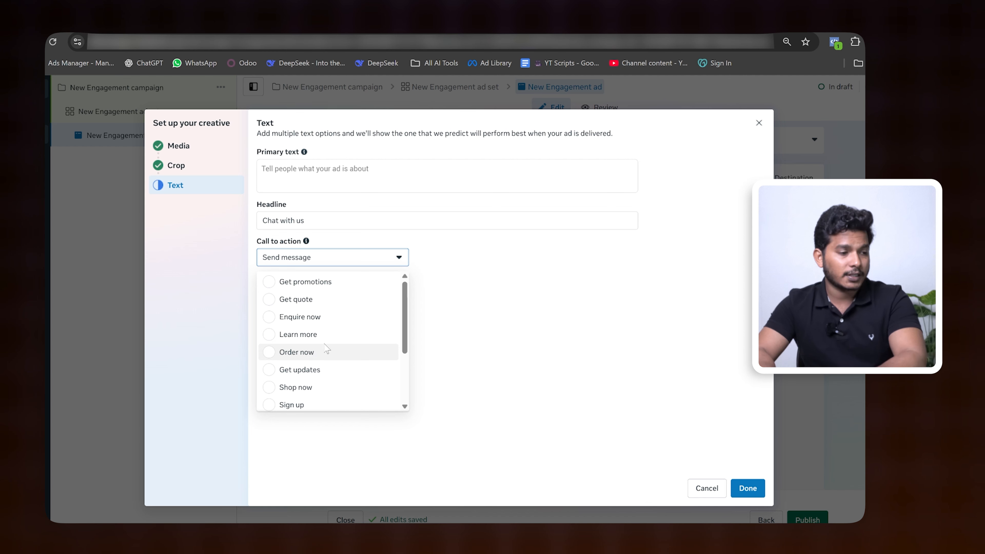
pyautogui.click(315, 299)
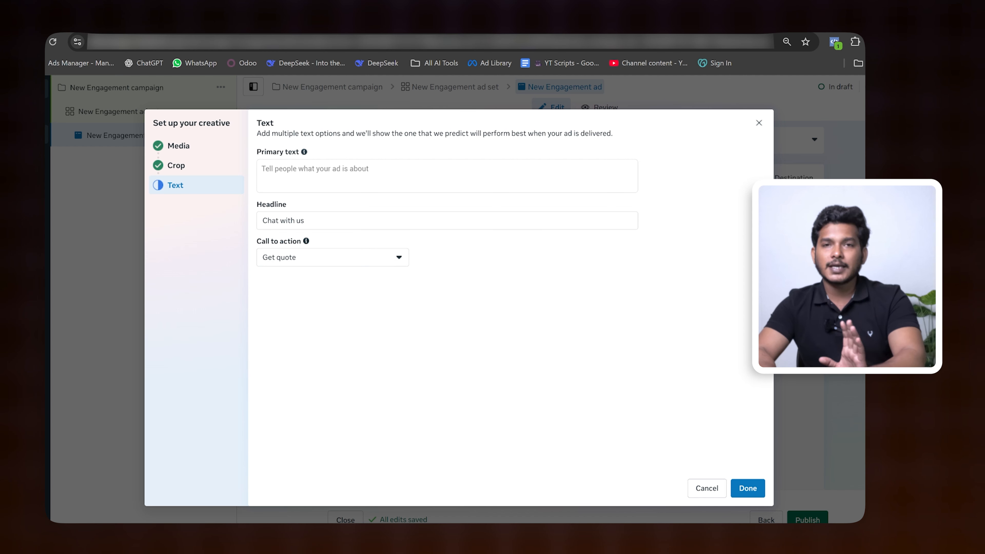
# - Fill the primary text with the placeholder word "Primary" and finish setting up the creative
pyautogui.doubleClick(272, 152)
pyautogui.hotkey('ctrl', 'c')
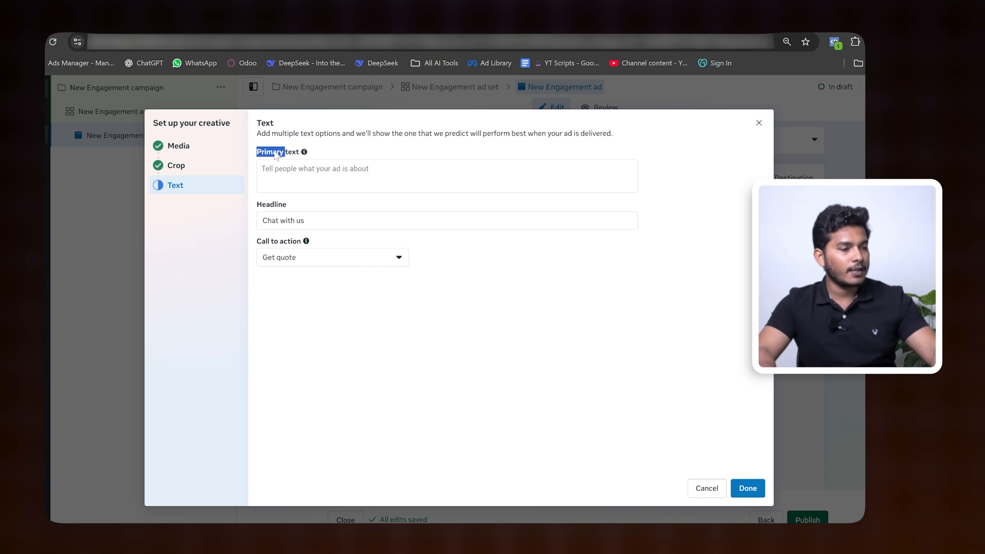
pyautogui.click(330, 187)
pyautogui.hotkey('ctrl', 'v')
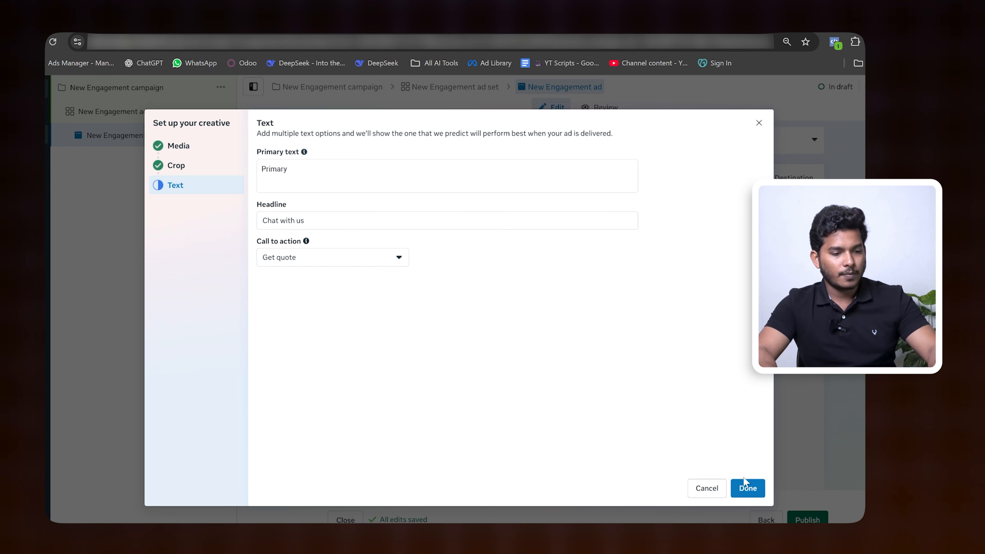
pyautogui.click(748, 487)
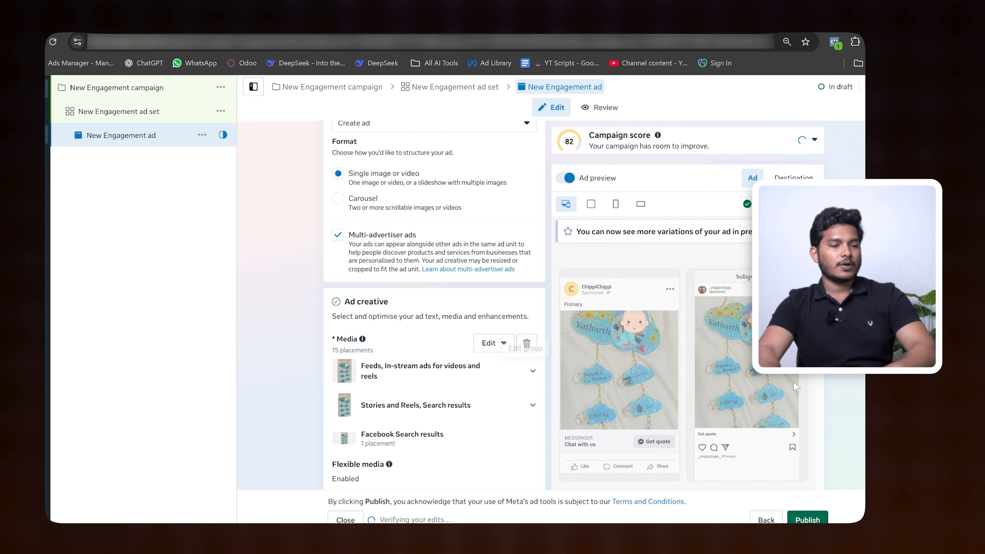
# - Replace the ad's primary text with "Festive season offer"
pyautogui.scroll(-5, 689, 359)
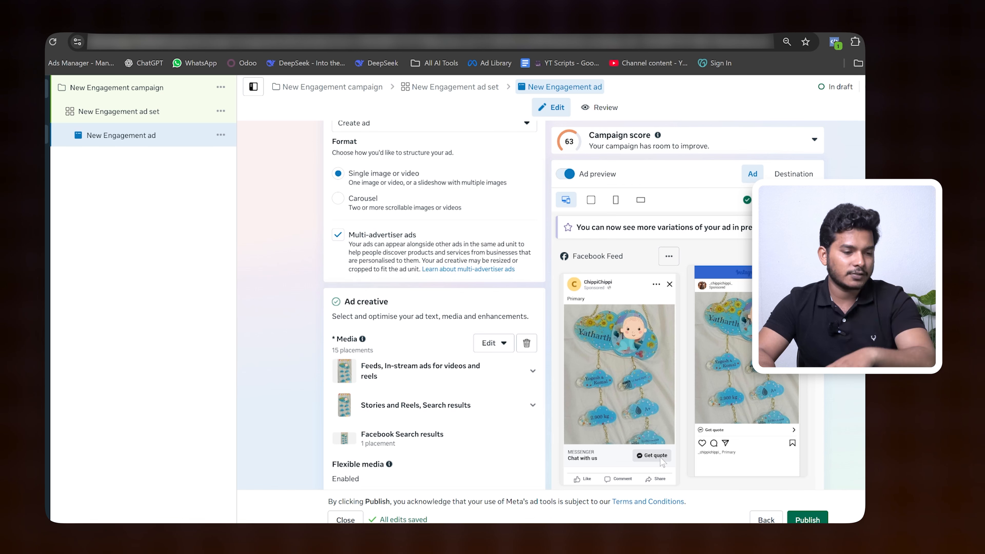
pyautogui.scroll(-5, 662, 462)
pyautogui.scroll(-4, 400, 431)
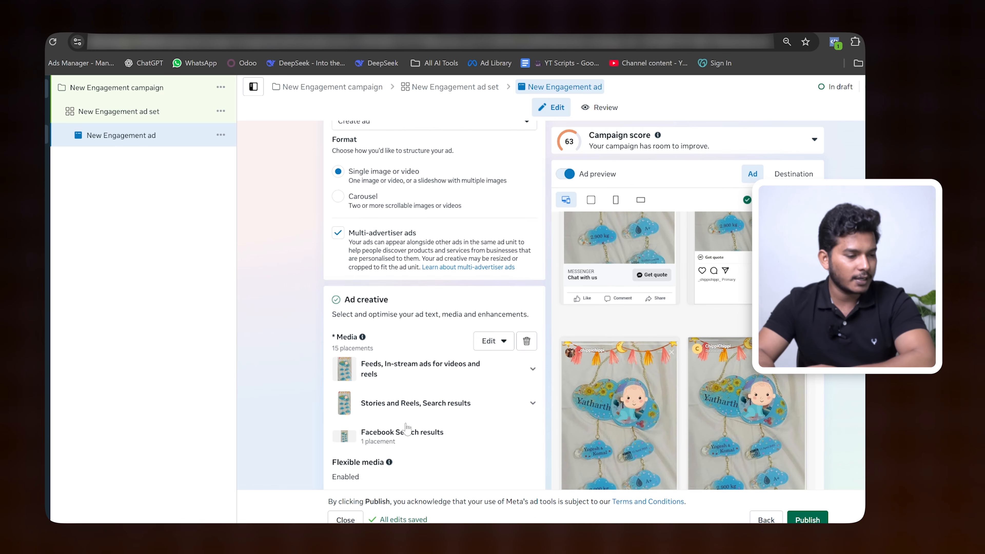
pyautogui.scroll(-4, 392, 379)
pyautogui.doubleClick(351, 234)
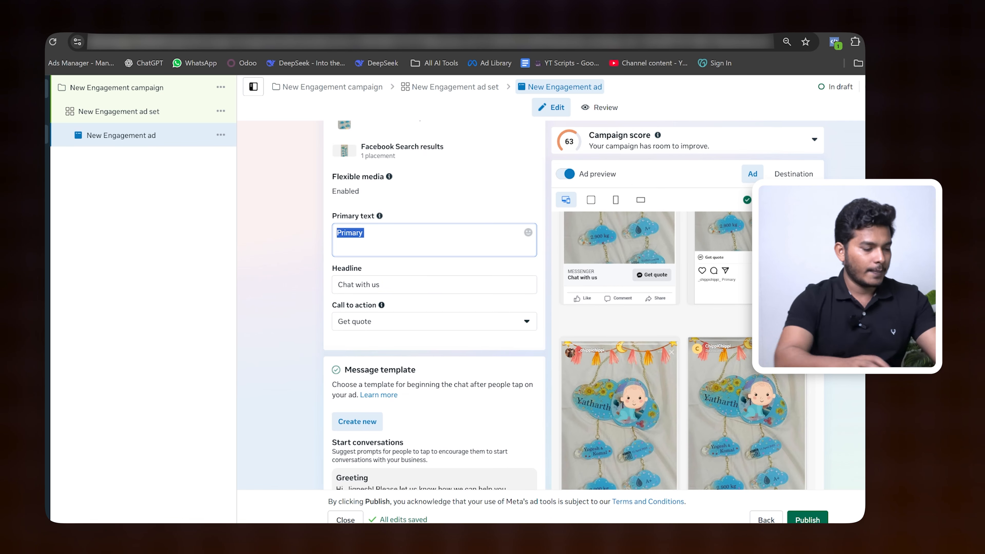
pyautogui.write('F')
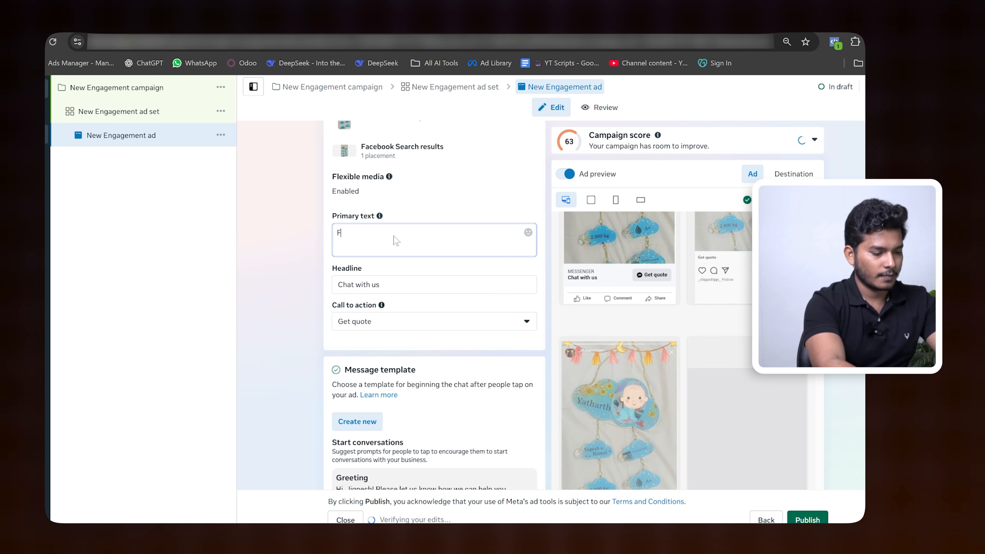
pyautogui.write('estive ')
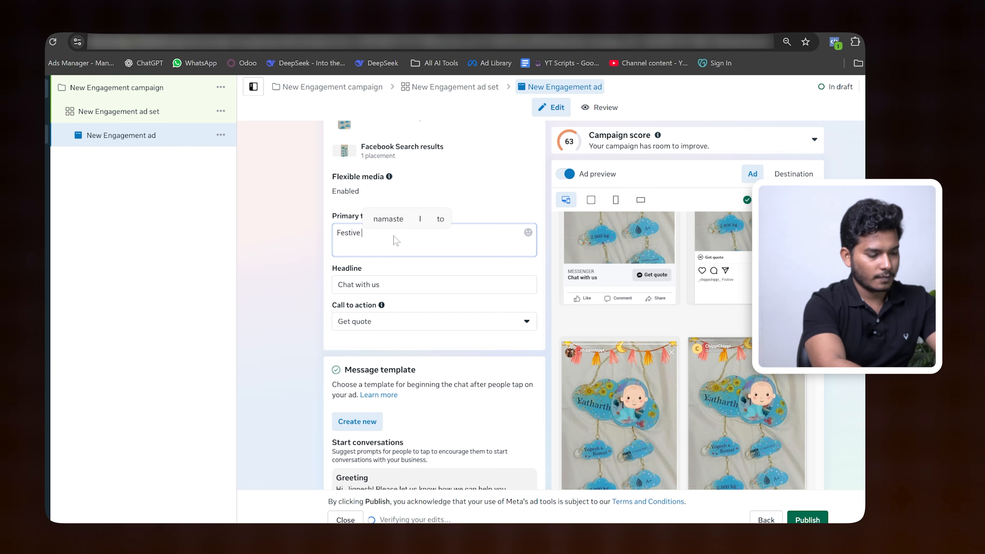
pyautogui.write('season ')
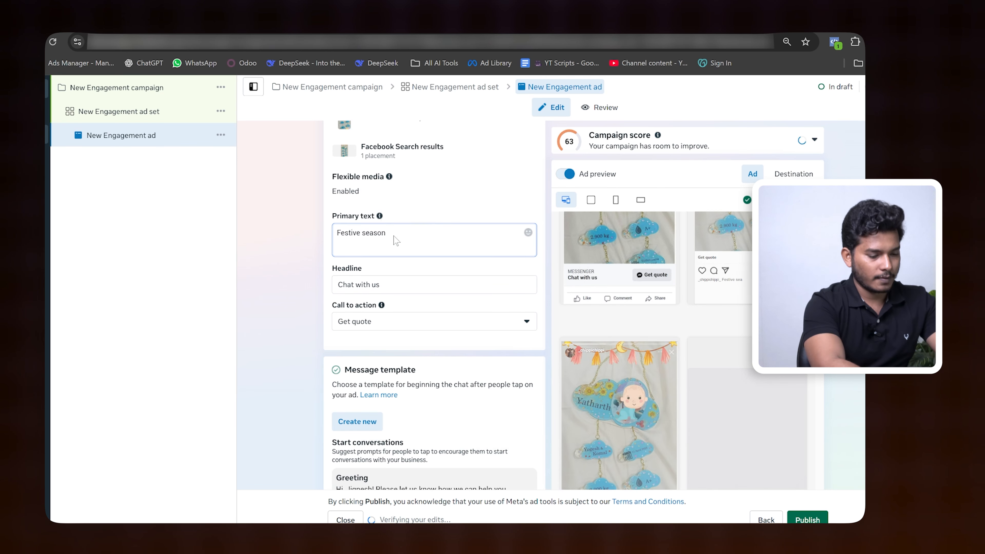
pyautogui.write('offer')
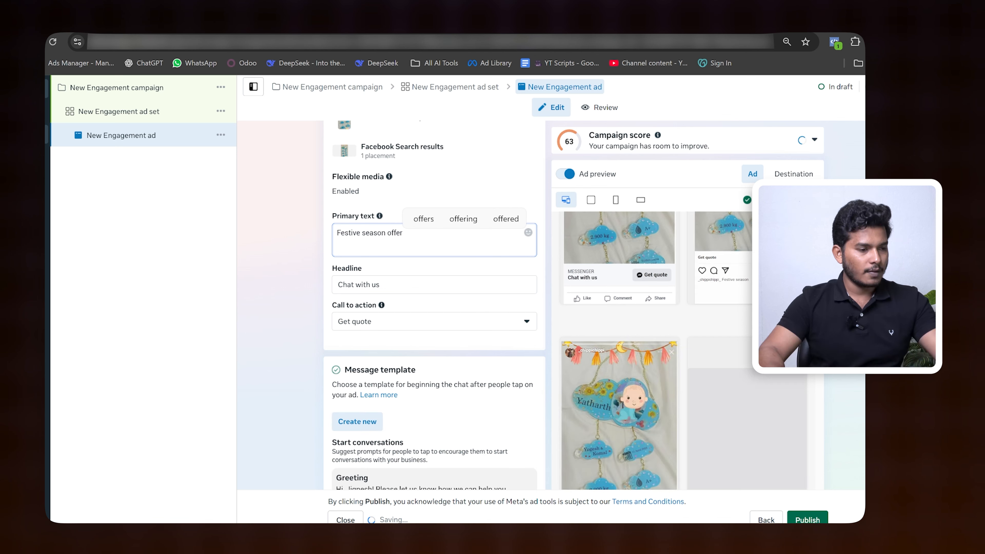
# - Change the ad's headline to "3 Kurti in ₹1499"
pyautogui.press('Tab')
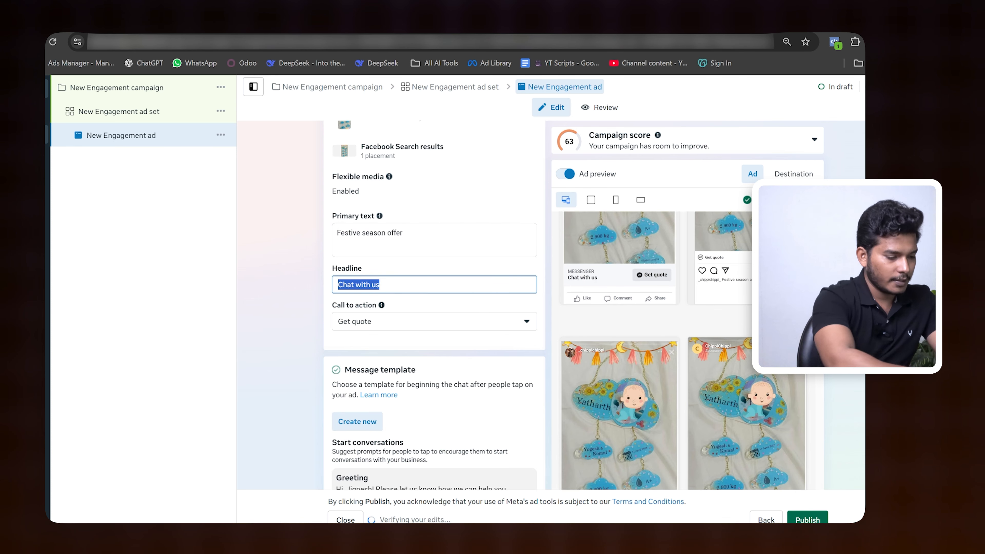
pyautogui.write('3 Ku')
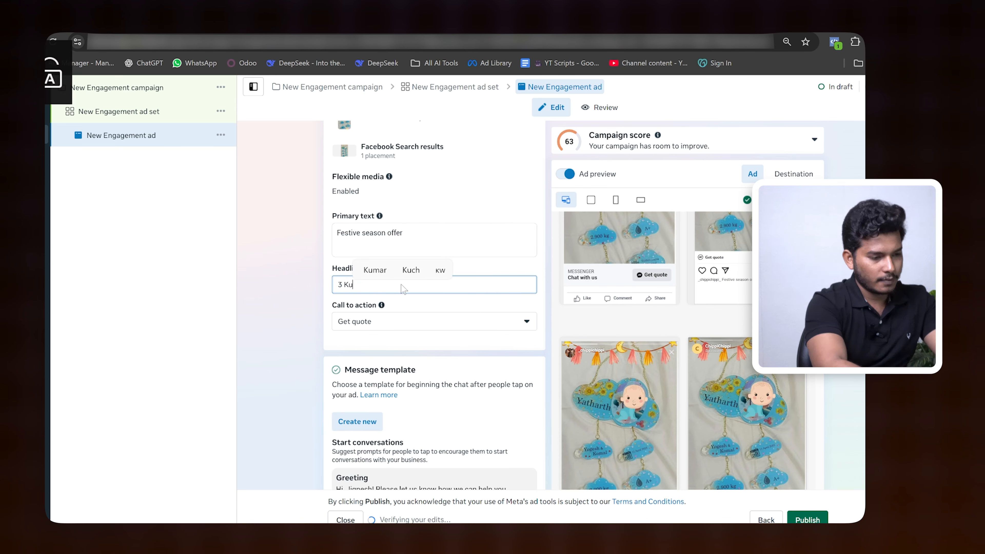
pyautogui.write('rti in')
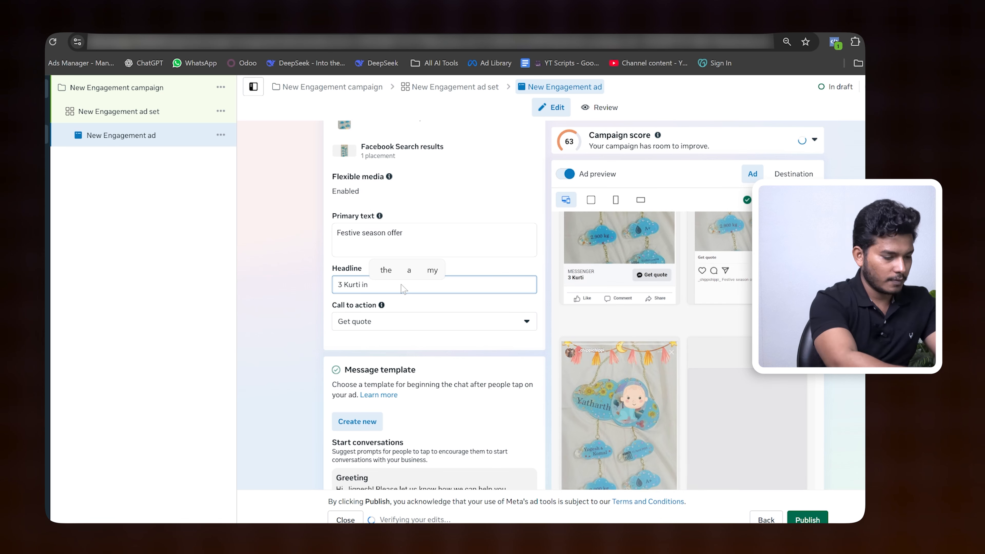
pyautogui.write(' ₹1')
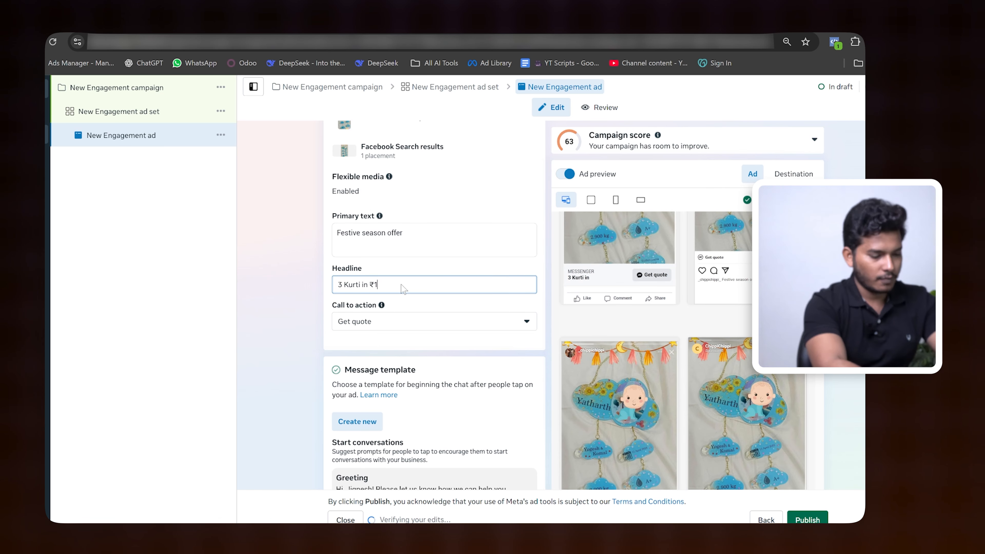
pyautogui.write('499')
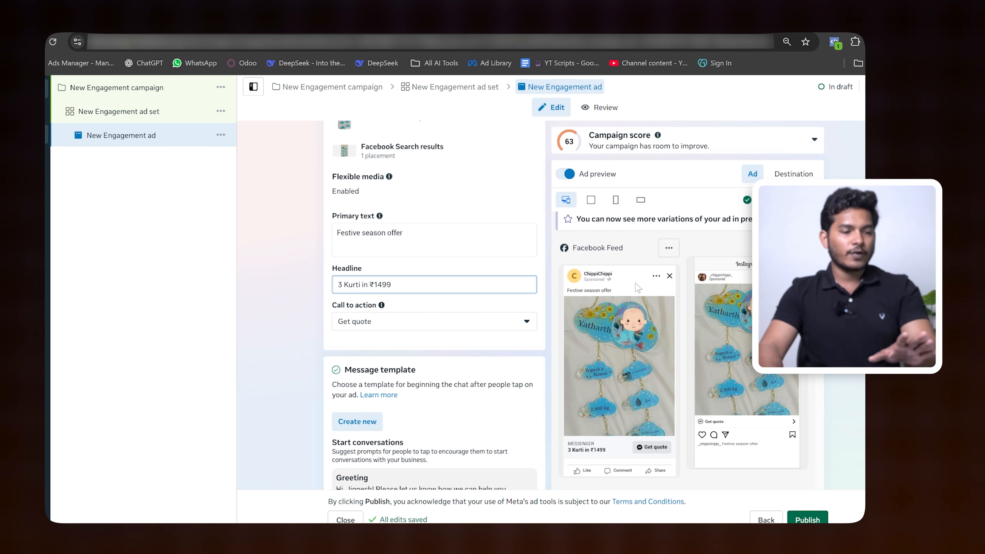
pyautogui.click(337, 233)
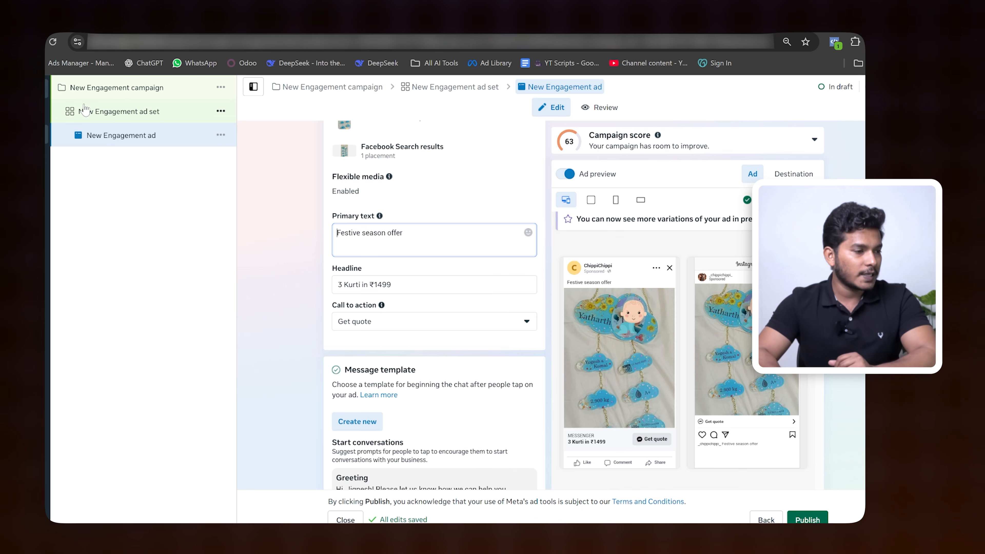
# - Rename the engagement ad set as "ad set 1"
pyautogui.click(124, 112)
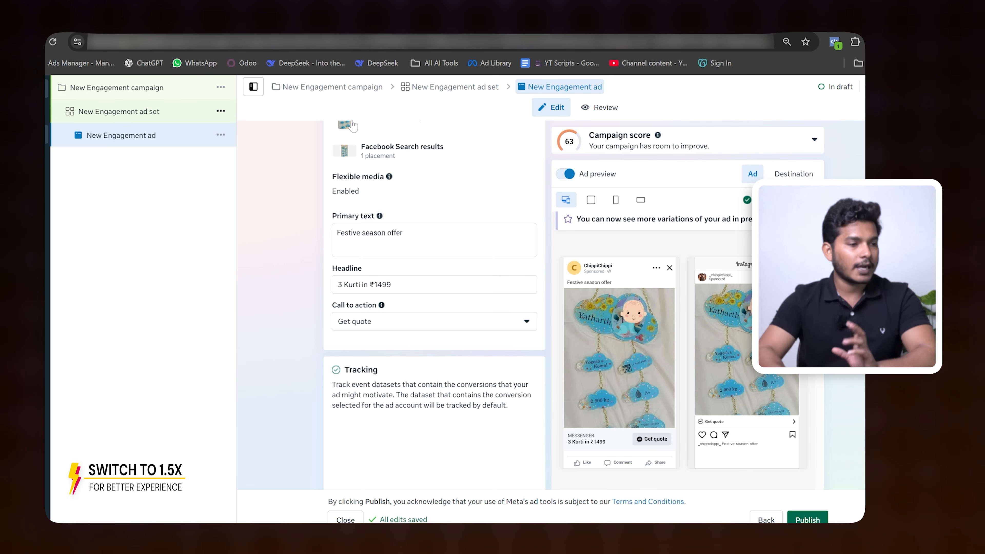
pyautogui.tripleClick(451, 166)
pyautogui.write('ads')
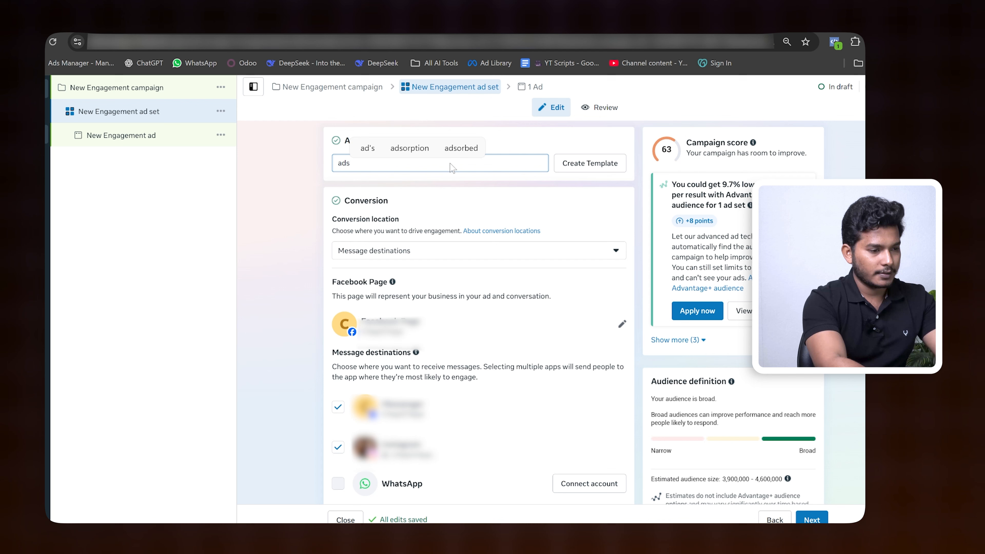
pyautogui.press('BackSpace')
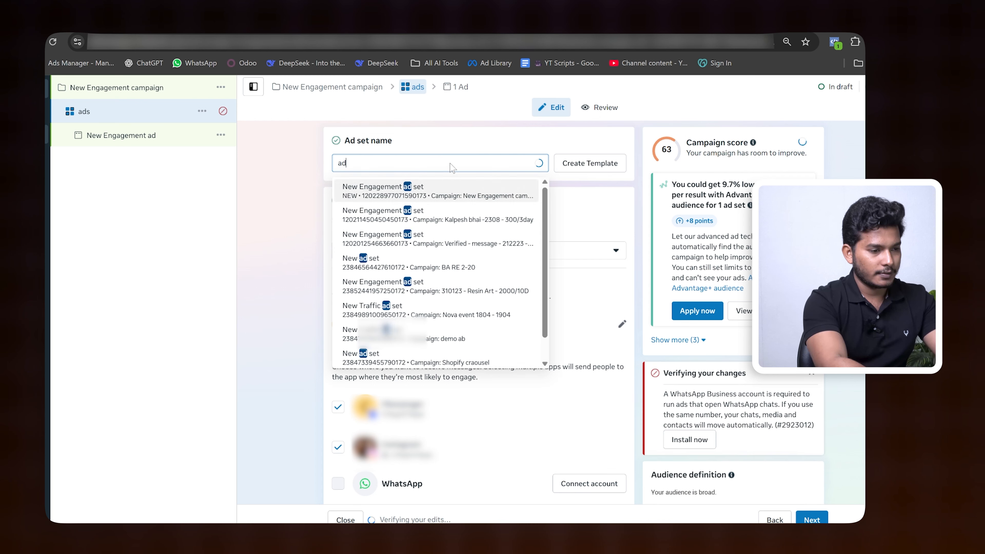
pyautogui.write('set 1')
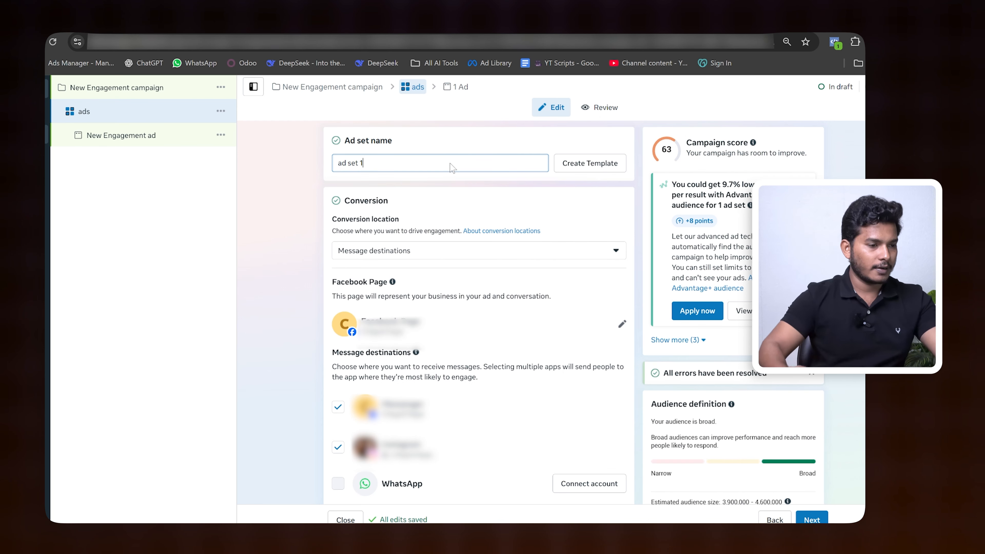
# - Rename the engagement ad as "ad 1"
pyautogui.click(150, 147)
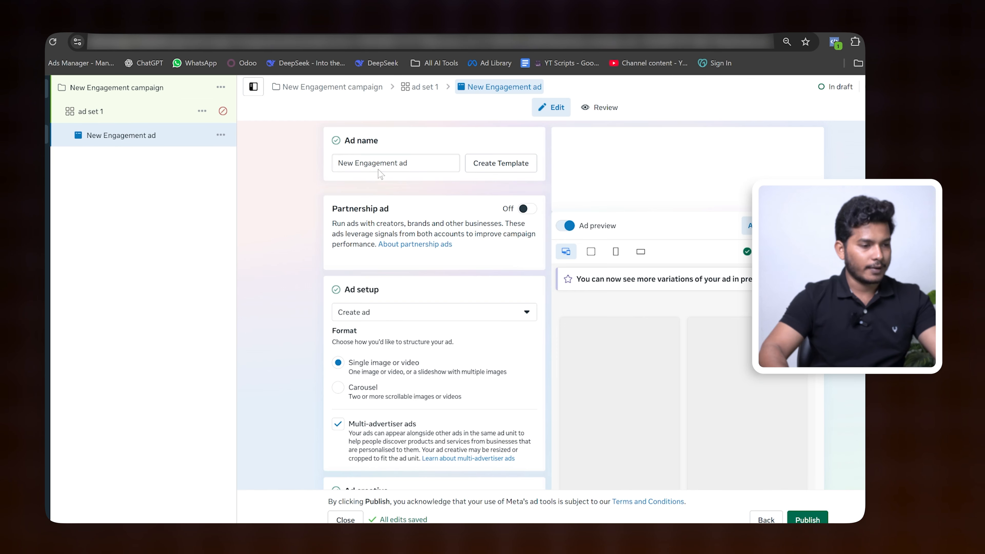
pyautogui.moveTo(395, 163); pyautogui.dragTo(334, 166)
pyautogui.press('BackSpace')
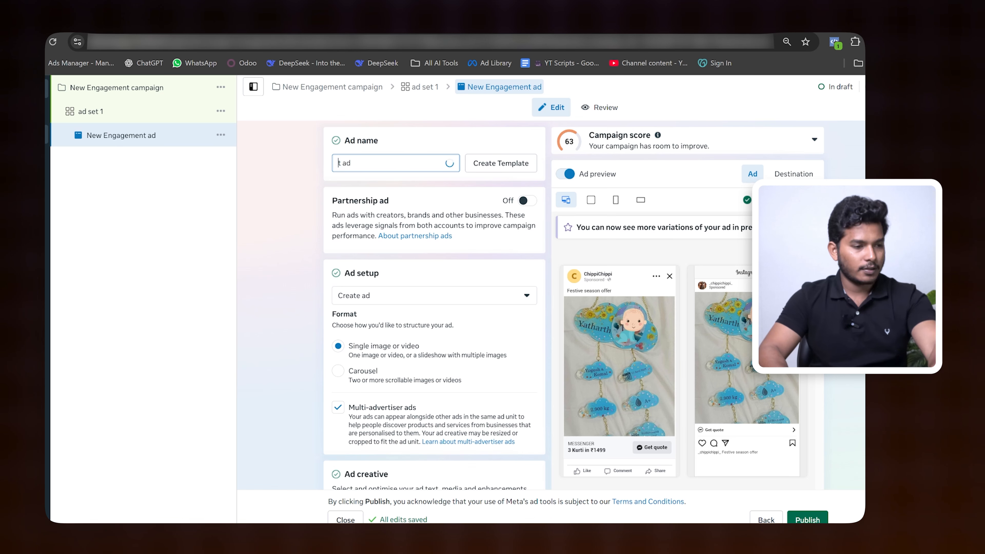
pyautogui.write('q')
pyautogui.press('BackSpace')
pyautogui.write('1')
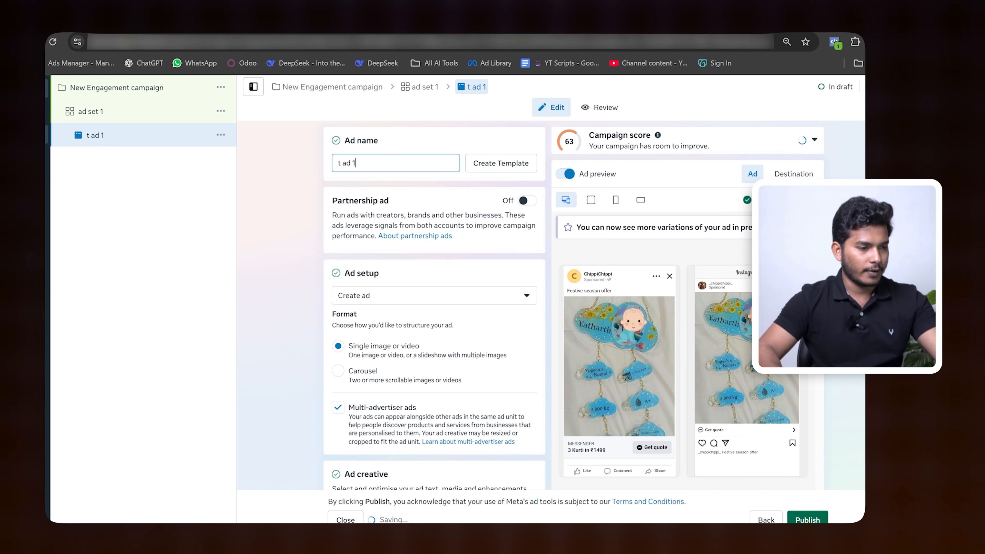
pyautogui.moveTo(343, 163); pyautogui.dragTo(302, 186)
pyautogui.press('BackSpace')
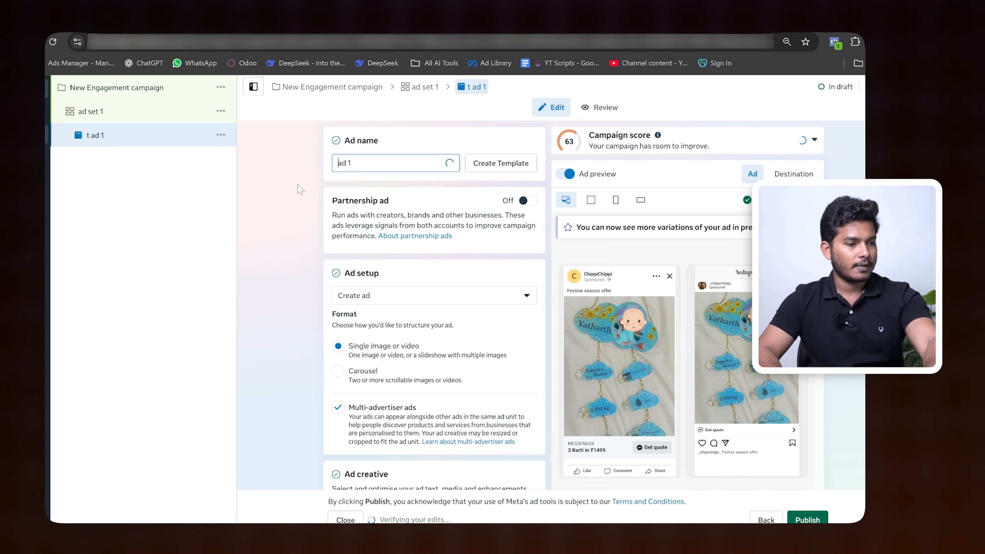
pyautogui.click(168, 195)
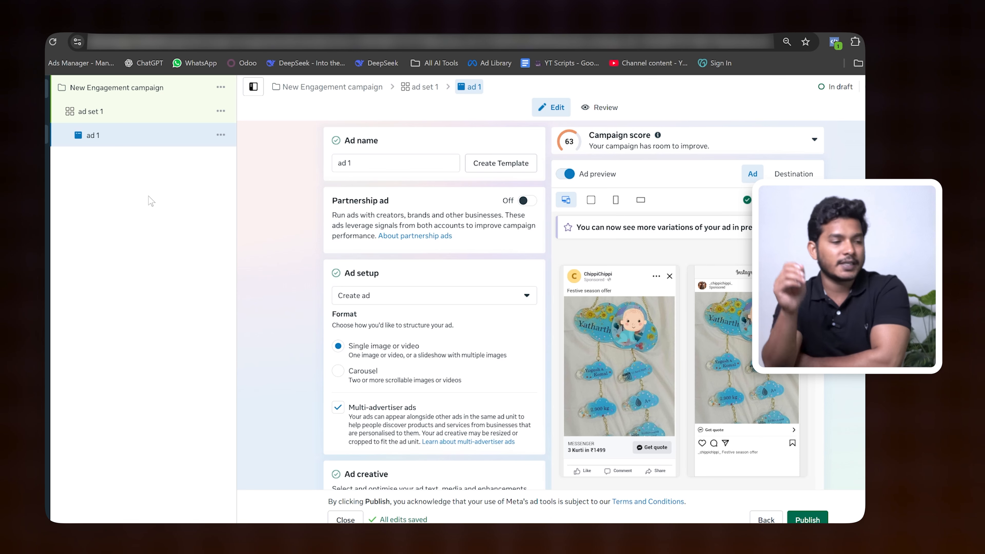
# - Rename the ad set as "teir 1"
pyautogui.click(86, 113)
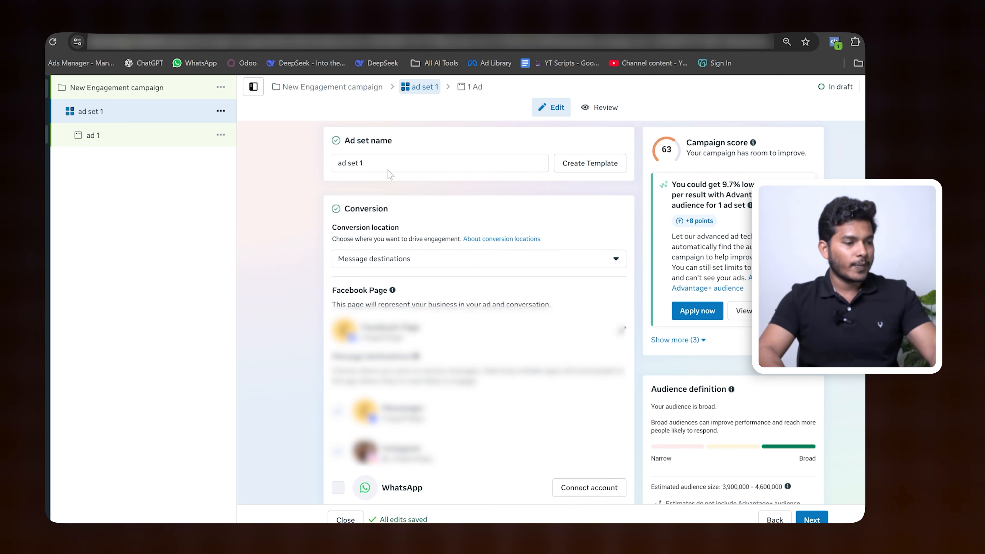
pyautogui.tripleClick(400, 165)
pyautogui.write('t')
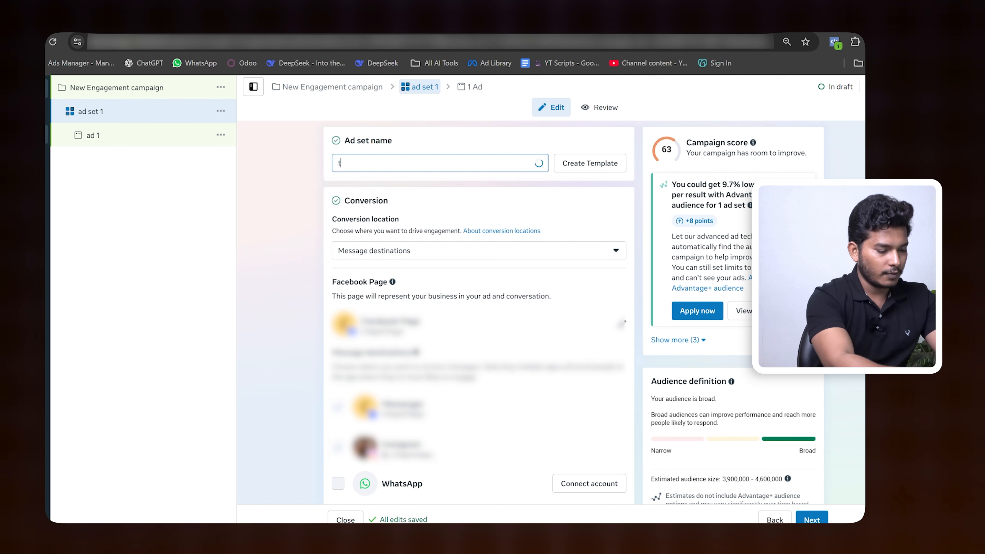
pyautogui.write('eir 1')
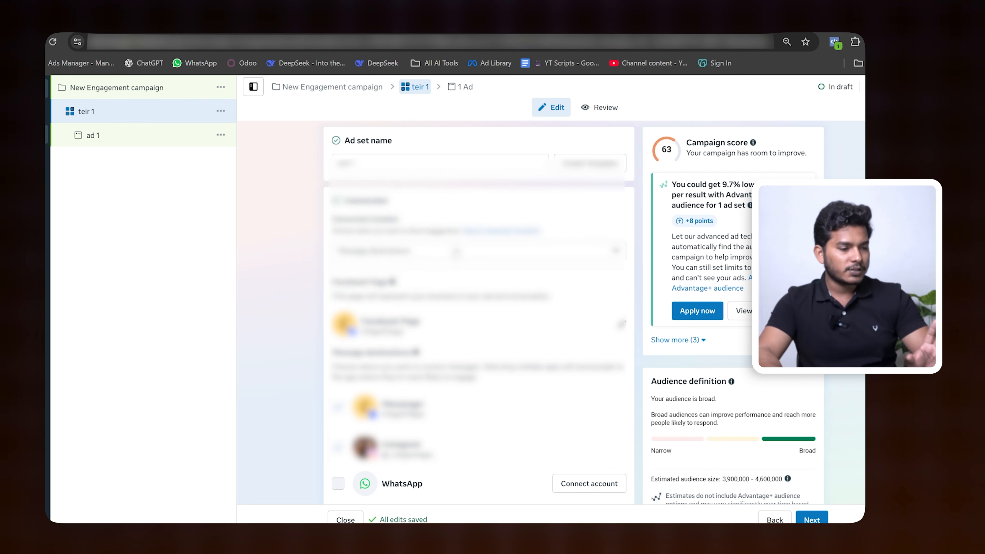
# - Review the teir 1 ad set's budget, schedule and audience location settings, including the location search map
pyautogui.scroll(-10, 469, 322)
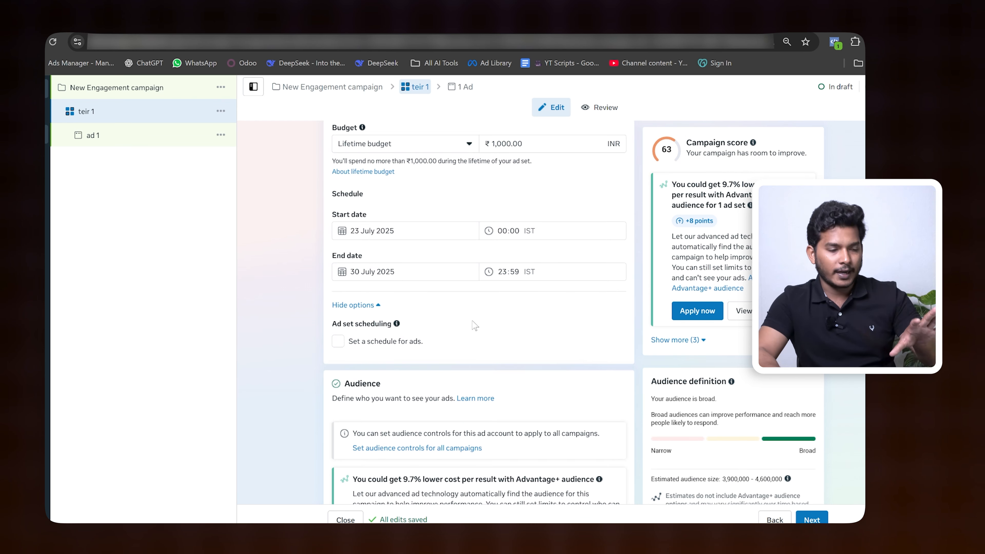
pyautogui.scroll(-10, 468, 321)
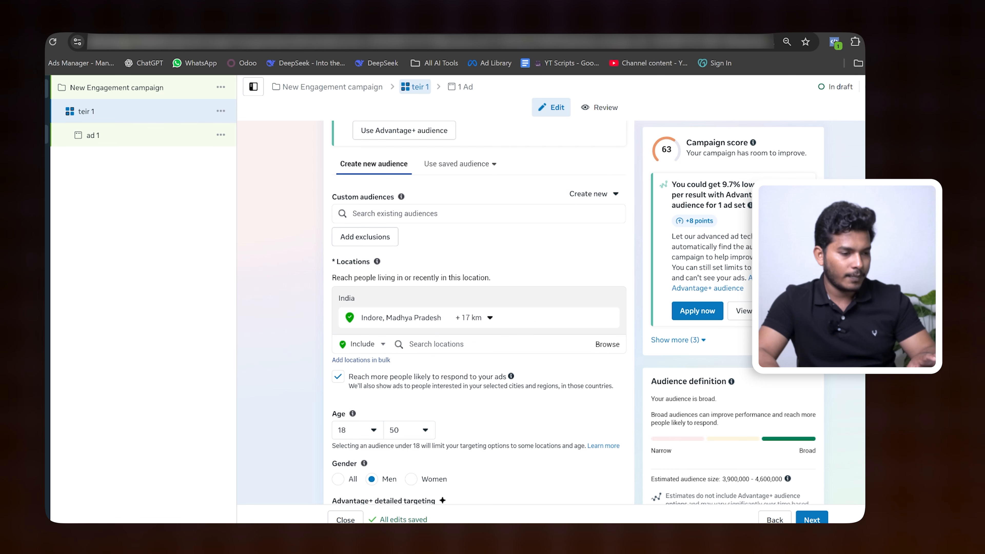
pyautogui.click(412, 344)
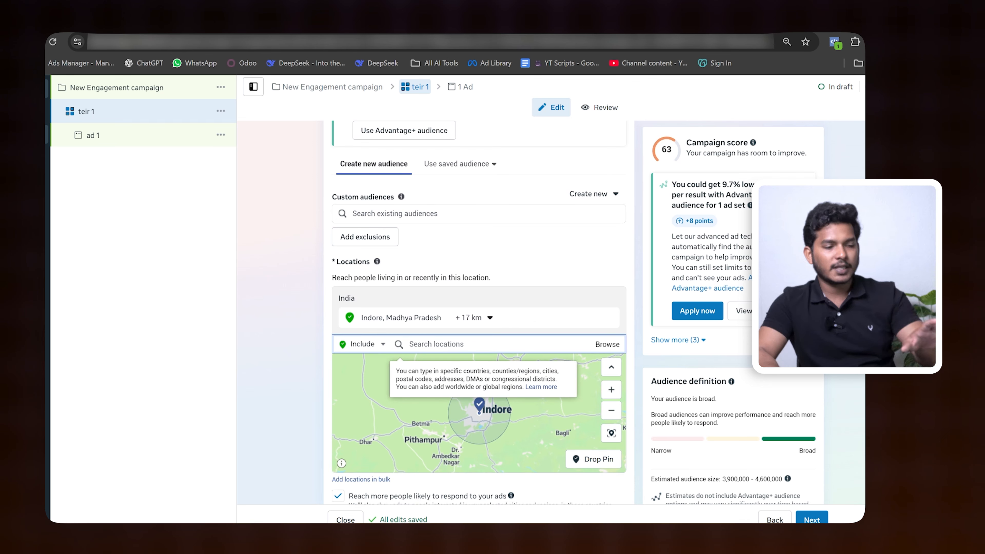
pyautogui.click(97, 211)
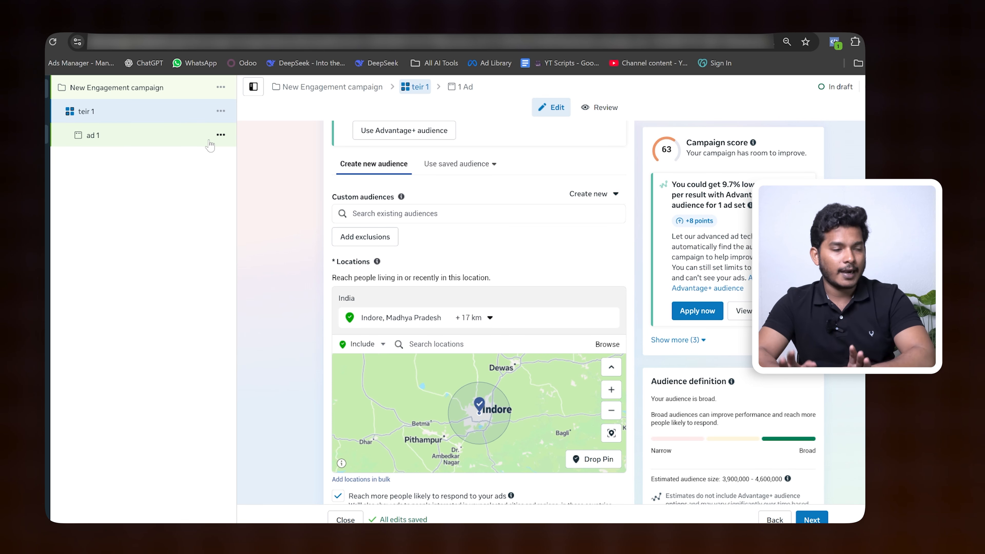
pyautogui.click(220, 111)
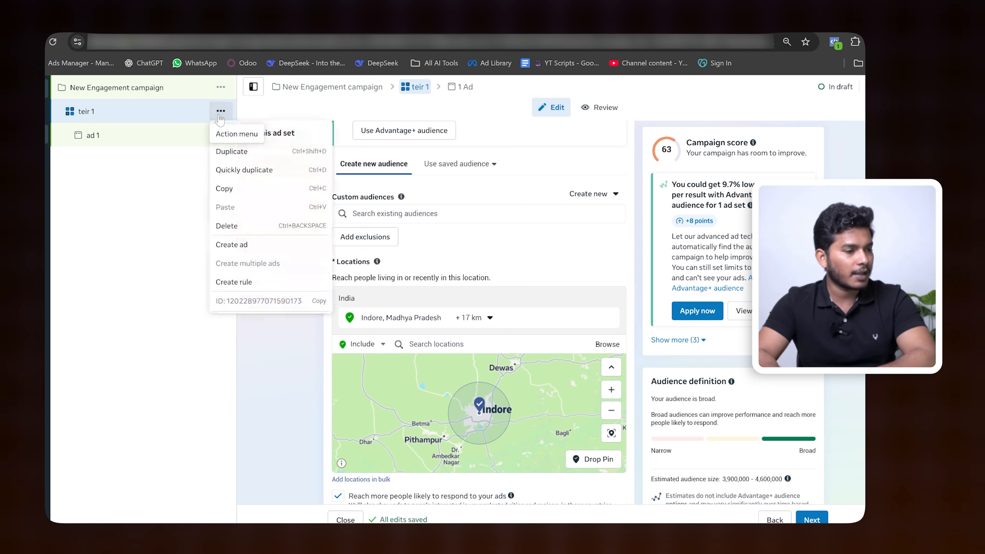
pyautogui.click(243, 159)
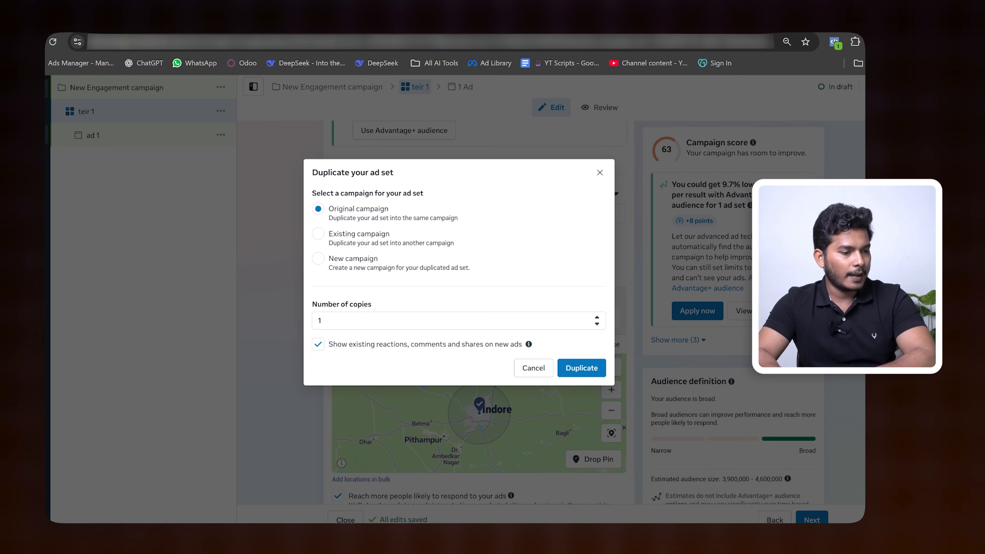
pyautogui.click(599, 173)
# - Create an additional ad in the teir 1 ad set, and delete it again
pyautogui.click(216, 111)
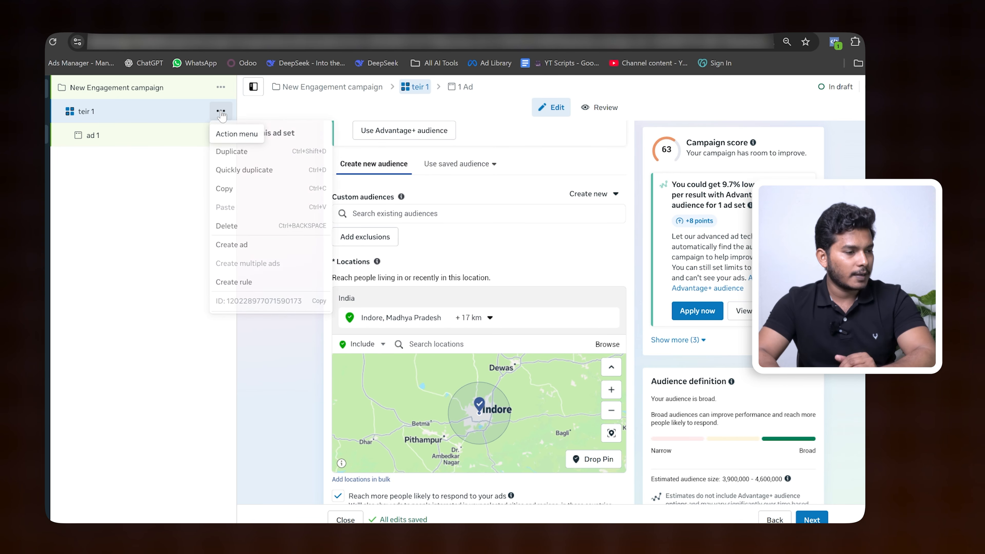
pyautogui.click(244, 251)
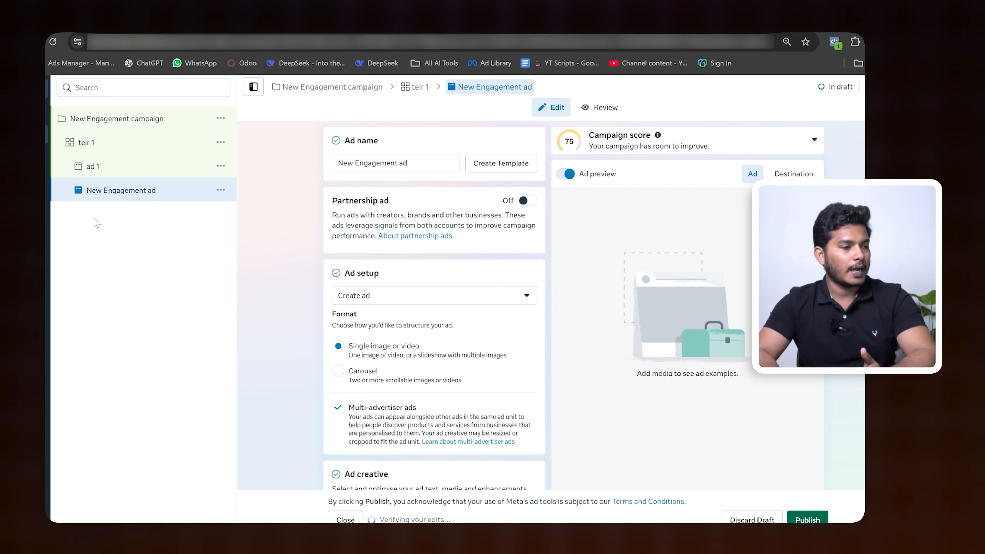
pyautogui.click(221, 118)
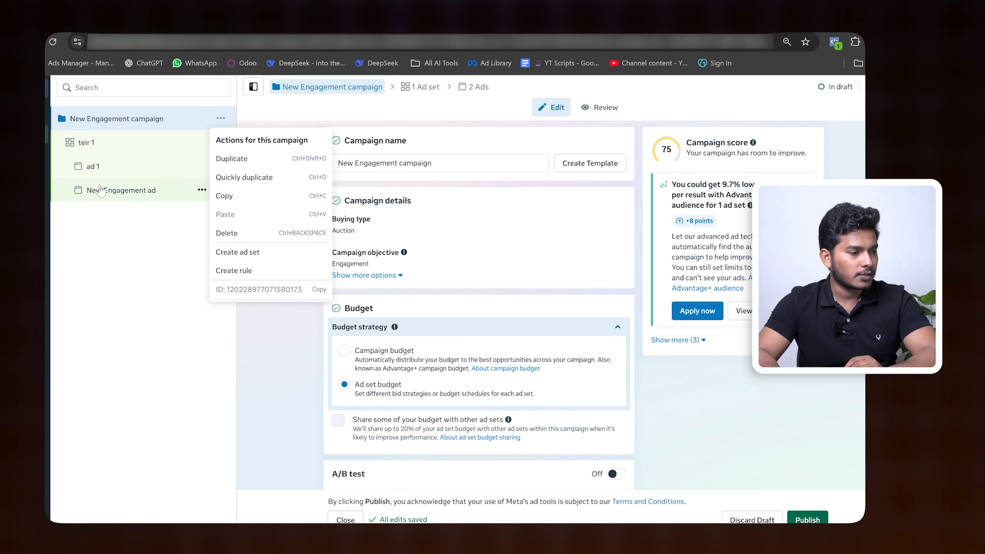
pyautogui.click(124, 241)
pyautogui.click(202, 190)
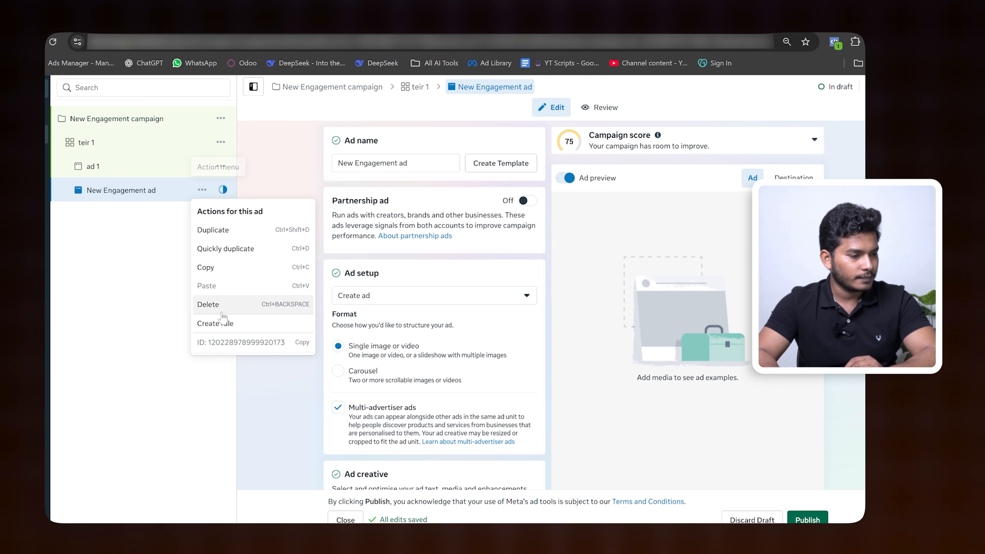
pyautogui.click(211, 303)
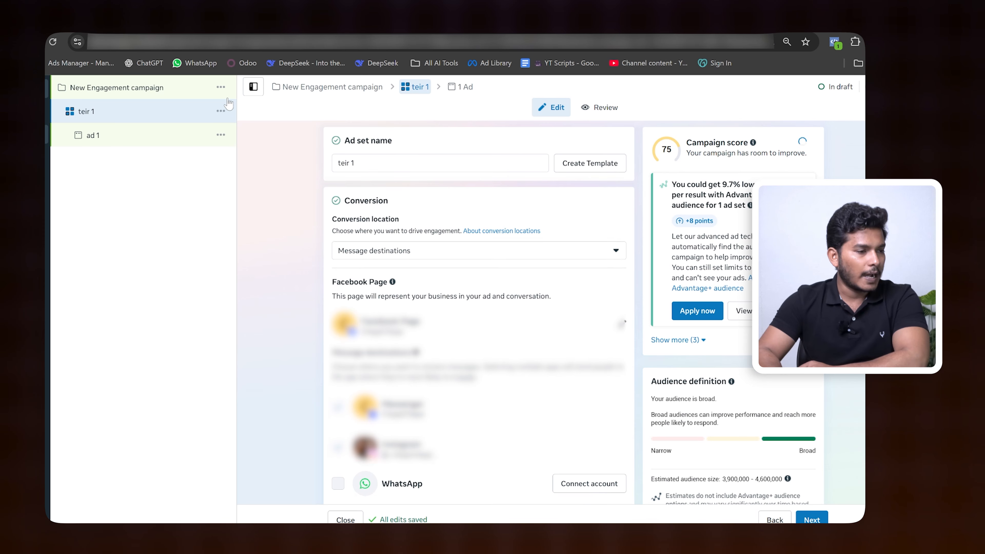
# - Create a second ad set in the New Engagement campaign and name it "Tier 2"
pyautogui.click(222, 89)
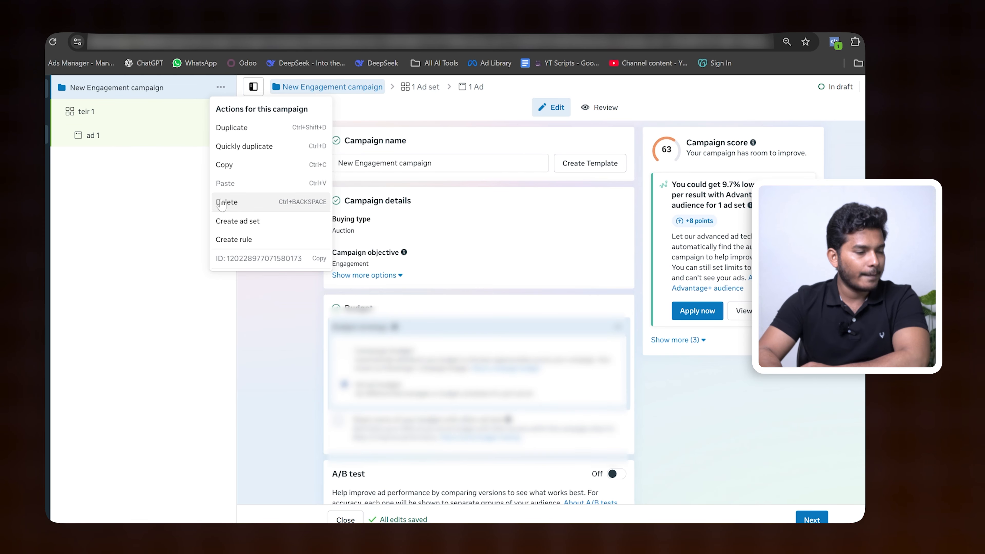
pyautogui.click(237, 222)
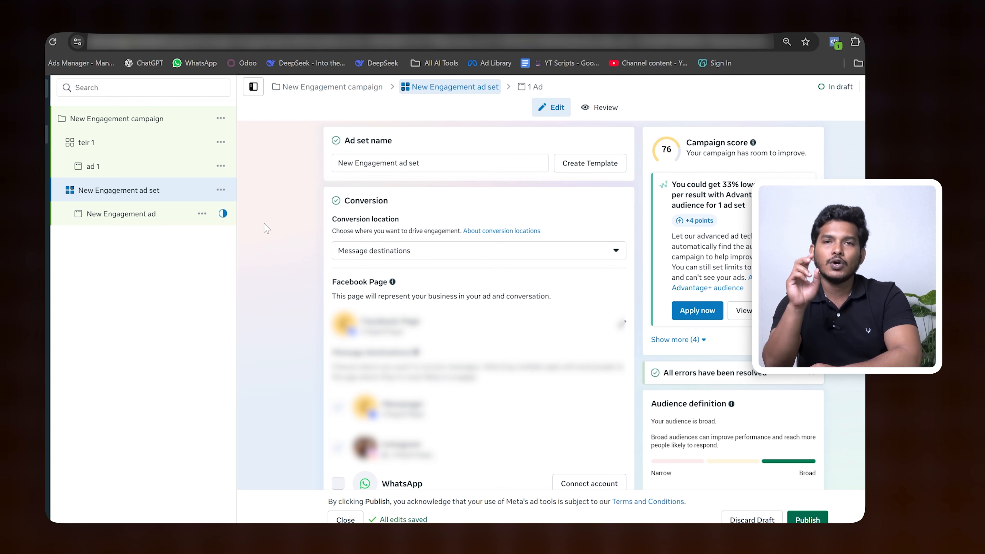
pyautogui.click(465, 161)
pyautogui.hotkey('ctrl', 'shift', 'Left')
pyautogui.hotkey('ctrl', 'shift', 'Left')
pyautogui.hotkey('ctrl', 'shift', 'Left')
pyautogui.hotkey('ctrl', 'shift', 'Left')
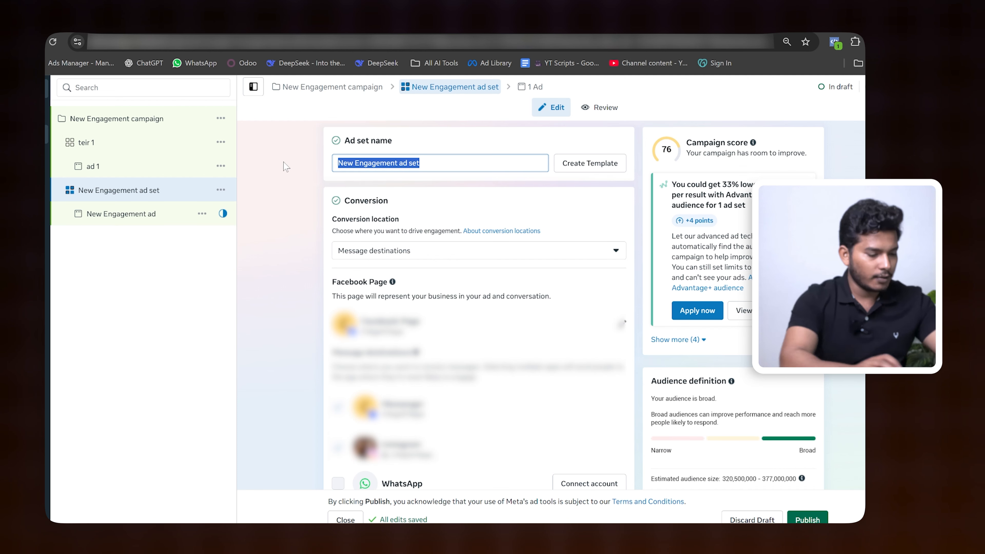
pyautogui.write('Tier 2')
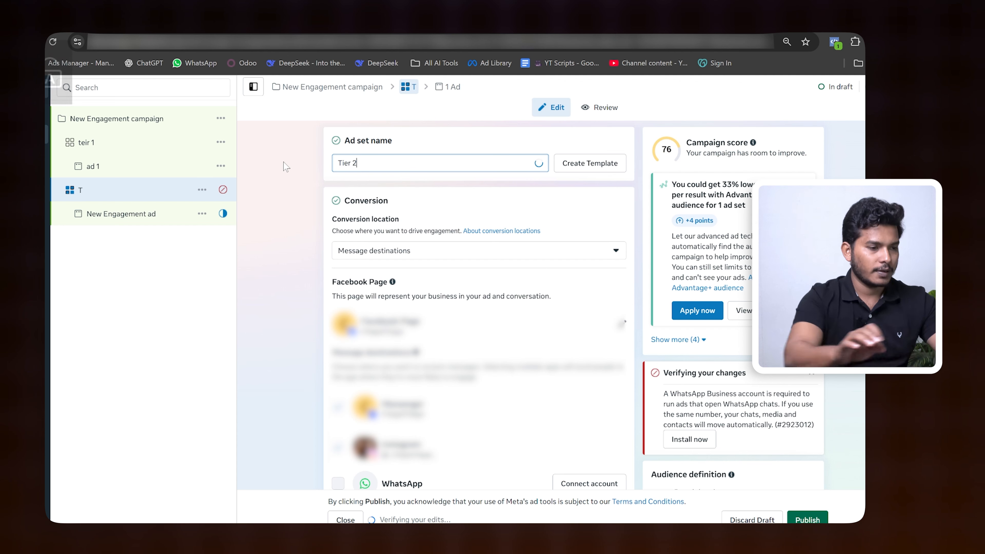
# - Rename the engagement ad in the Tier 2 ad set as "ad 2"
pyautogui.click(101, 209)
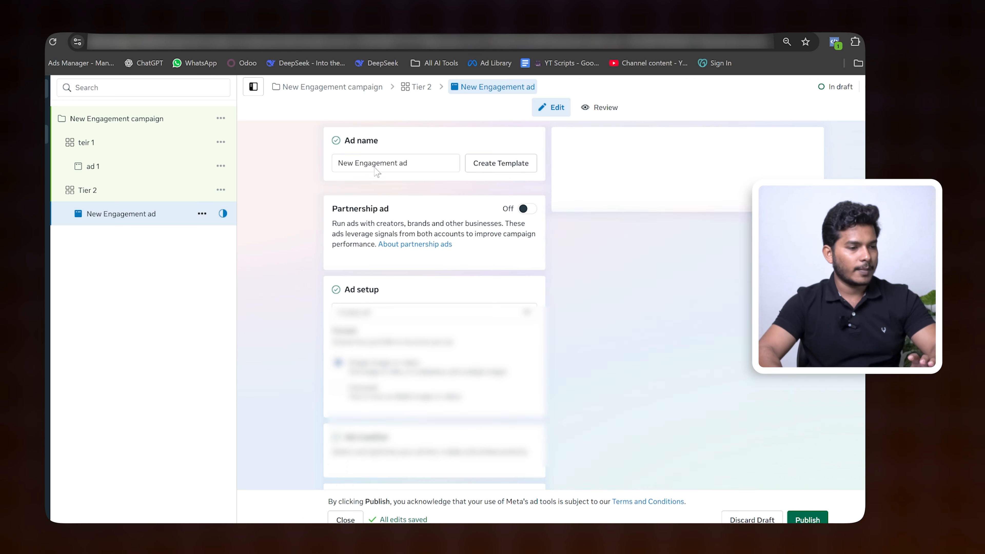
pyautogui.hotkey('ctrl', 'shift', 'Left')
pyautogui.hotkey('ctrl', 'shift', 'Left')
pyautogui.hotkey('ctrl', 'shift', 'Left')
pyautogui.write('ad')
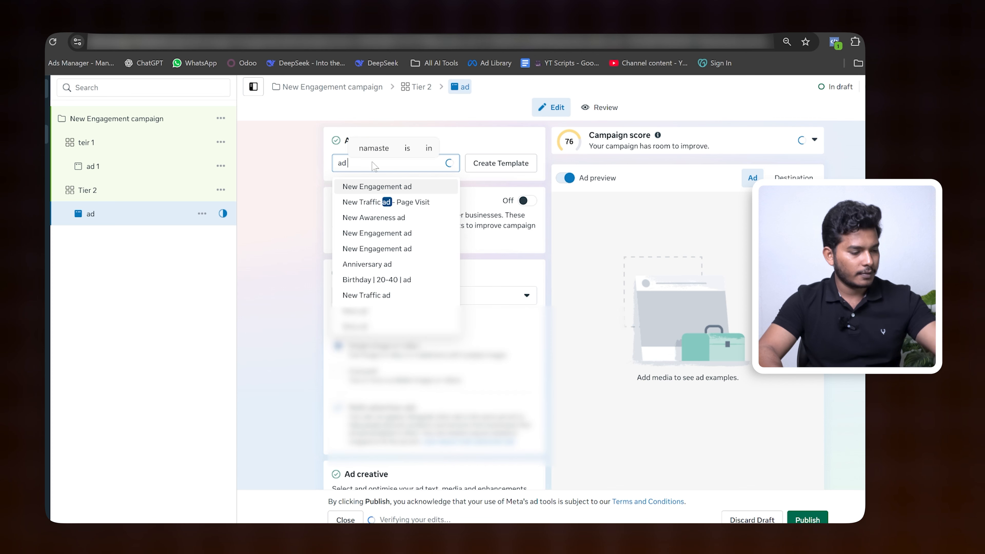
pyautogui.write(' 2')
pyautogui.click(200, 233)
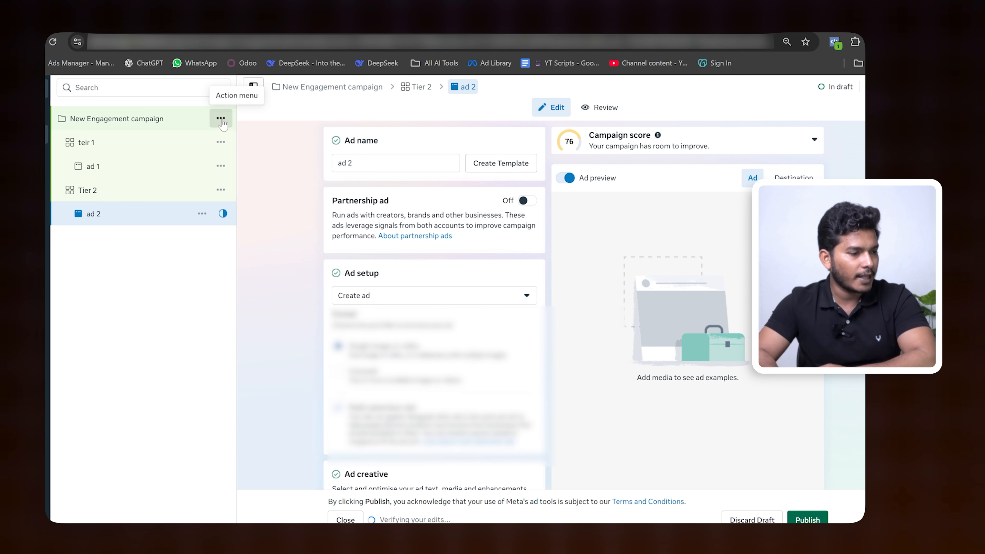
# - Create another ad set in the New Engagement campaign and name it "Teir 3"
pyautogui.click(221, 118)
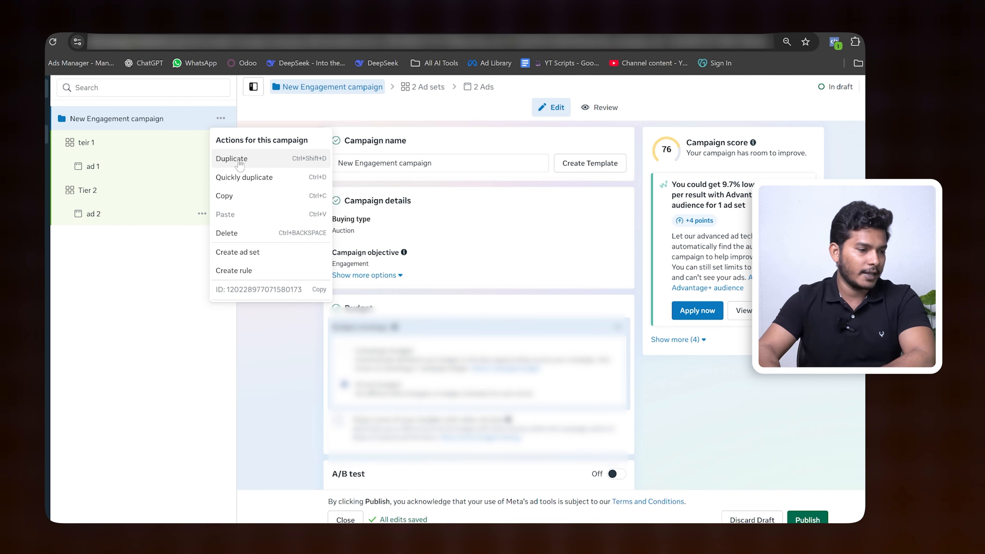
pyautogui.click(242, 257)
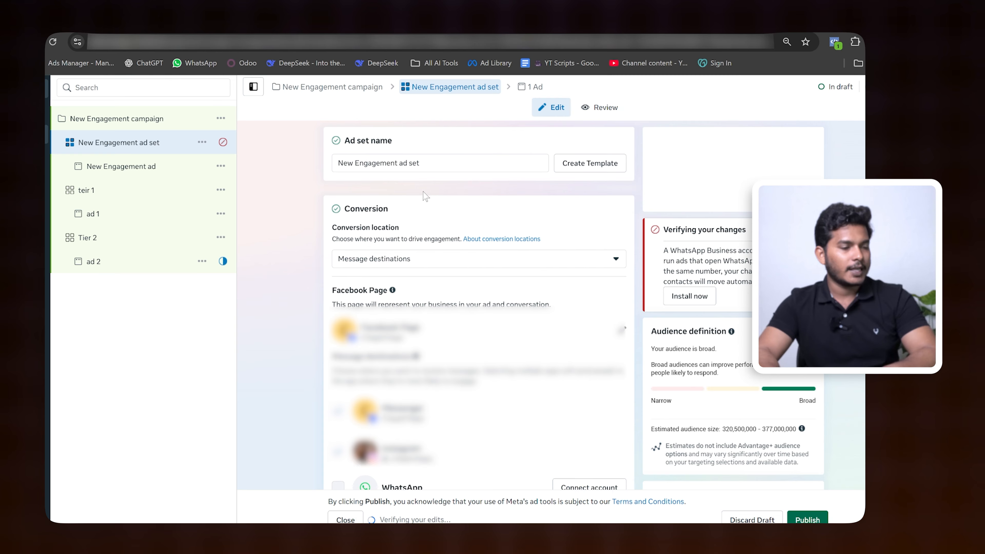
pyautogui.tripleClick(415, 163)
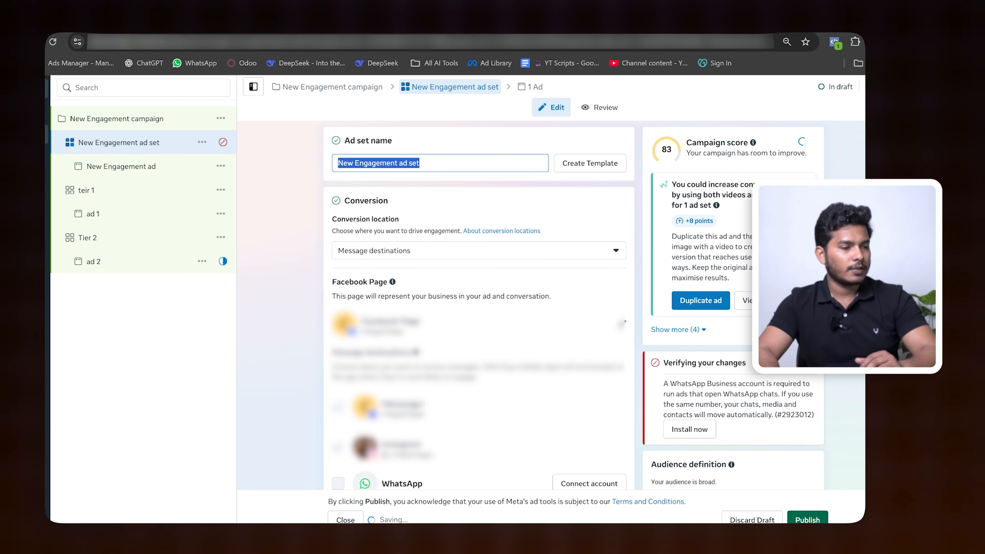
pyautogui.press('capslock')
pyautogui.write('T')
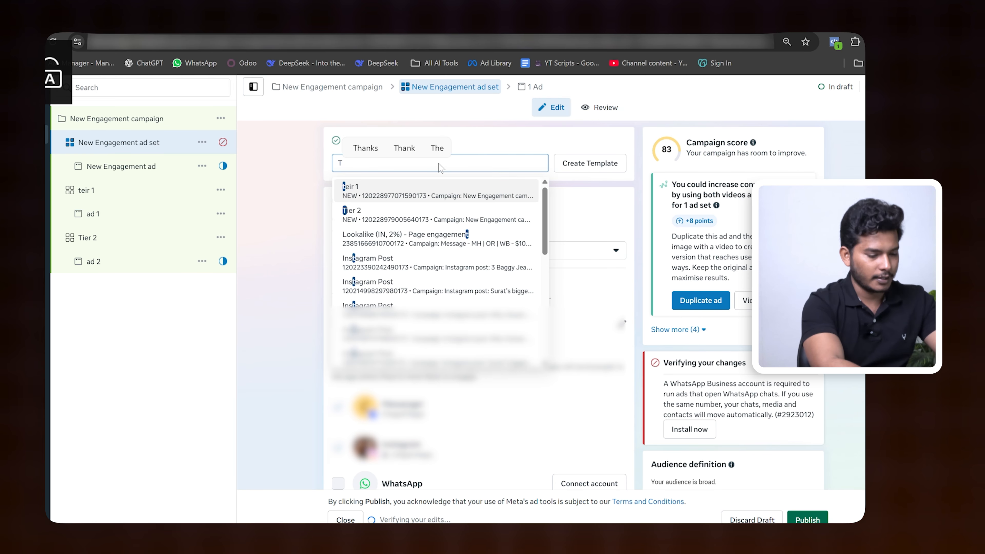
pyautogui.write('ier')
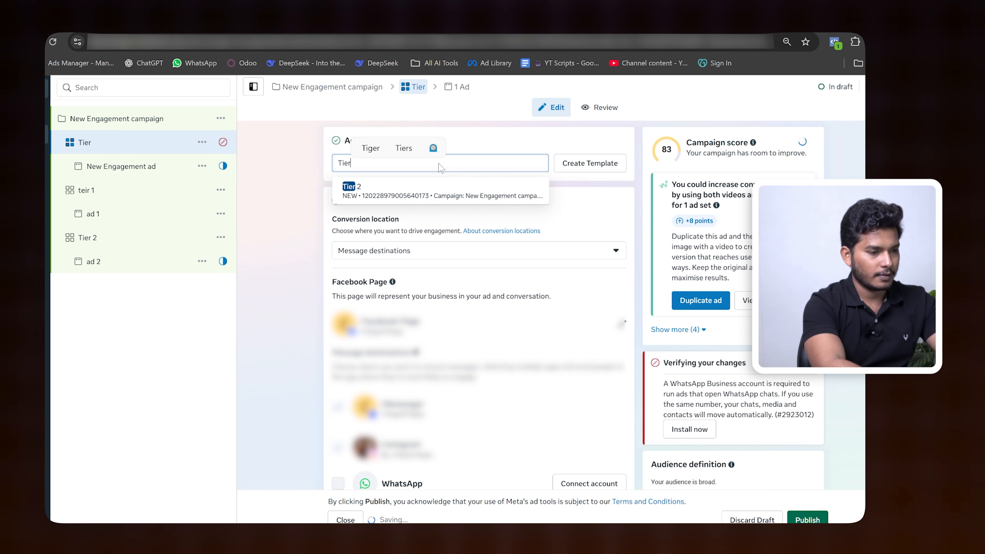
pyautogui.press('BackSpace')
pyautogui.press('BackSpace')
pyautogui.press('BackSpace')
pyautogui.write('eir 3')
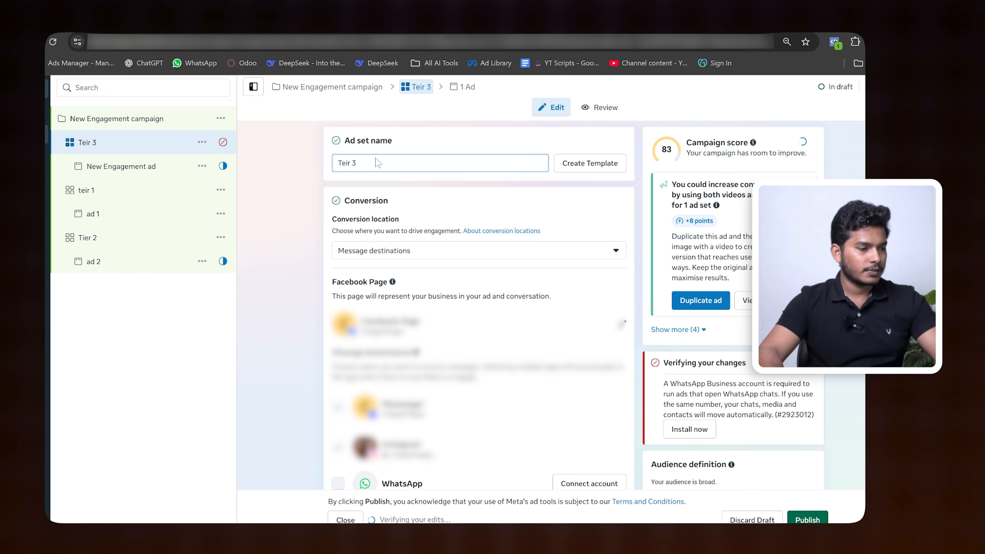
# - Correct the spelling of the new ad set's name to "Tier 3"
pyautogui.press('Left')
pyautogui.press('Left')
pyautogui.press('Left')
pyautogui.press('BackSpace')
pyautogui.press('BackSpace')
pyautogui.write('ie')
pyautogui.click(298, 227)
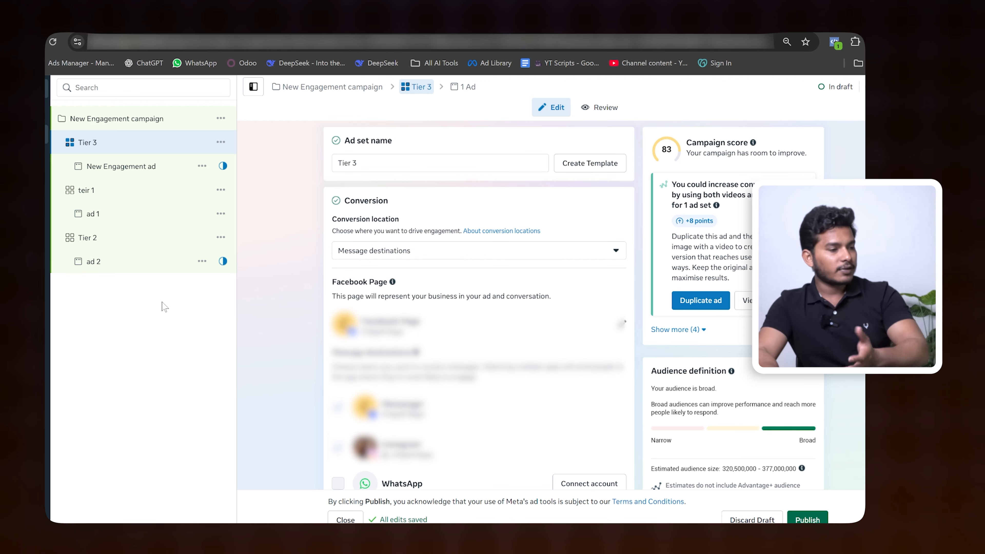
# - Make two duplicates of the ad in the Tier 2 ad set within the original campaign
pyautogui.click(202, 261)
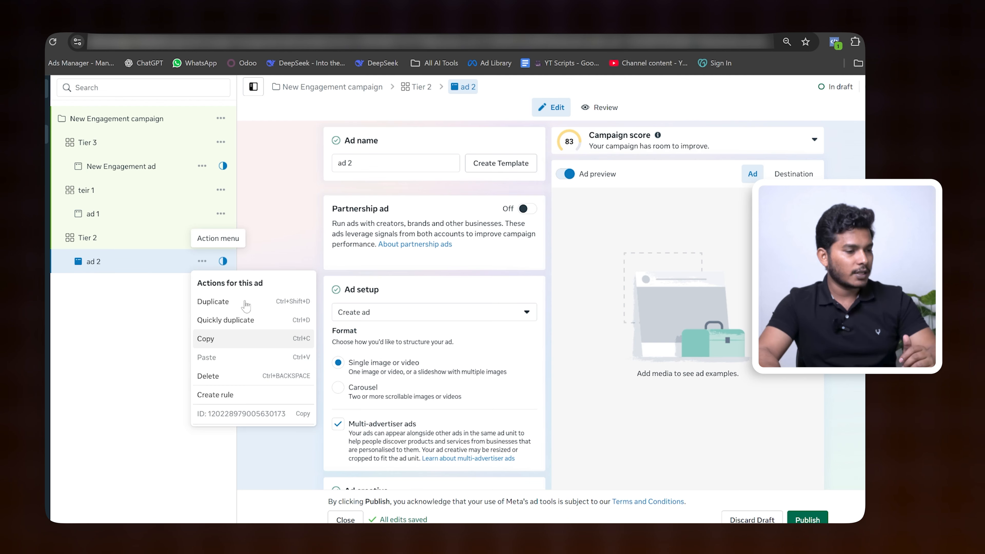
pyautogui.click(238, 305)
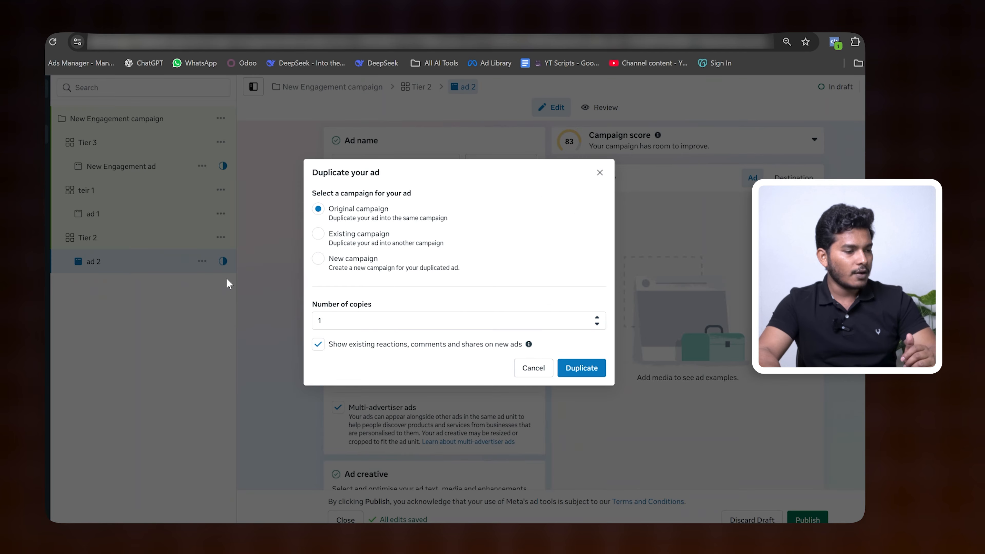
pyautogui.click(582, 368)
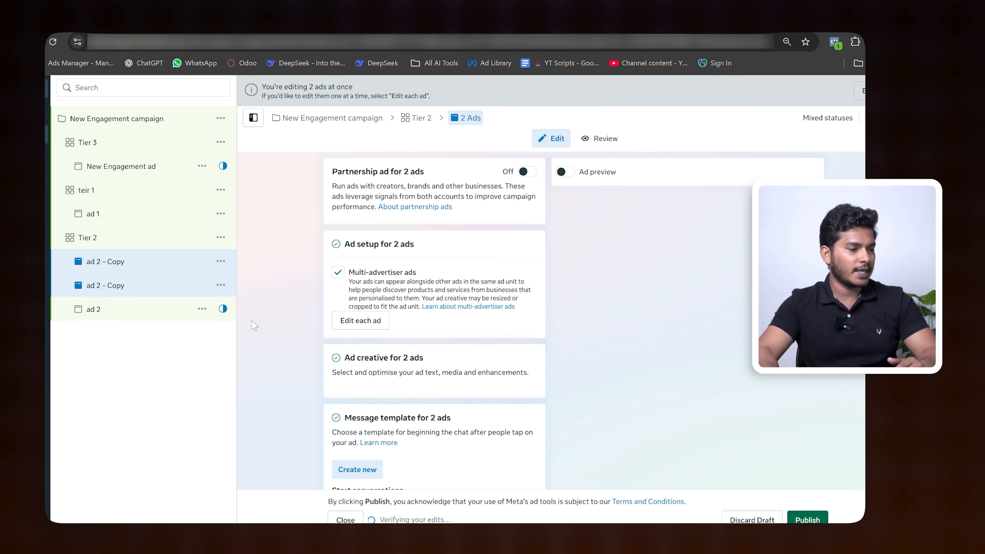
# - Rename the first ad copy in the Tier 2 ad set as "image"
pyautogui.click(120, 261)
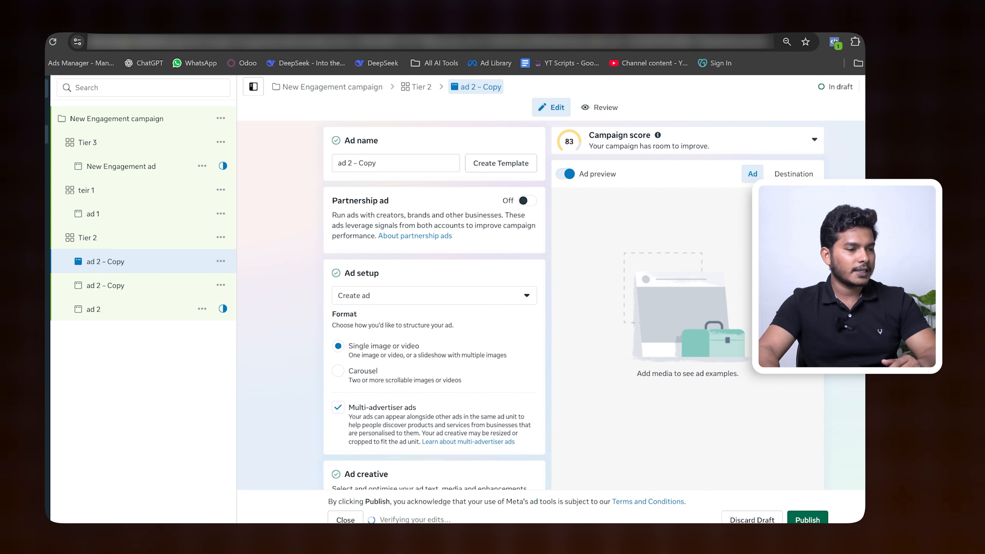
pyautogui.moveTo(376, 162); pyautogui.dragTo(314, 170)
pyautogui.write('imag')
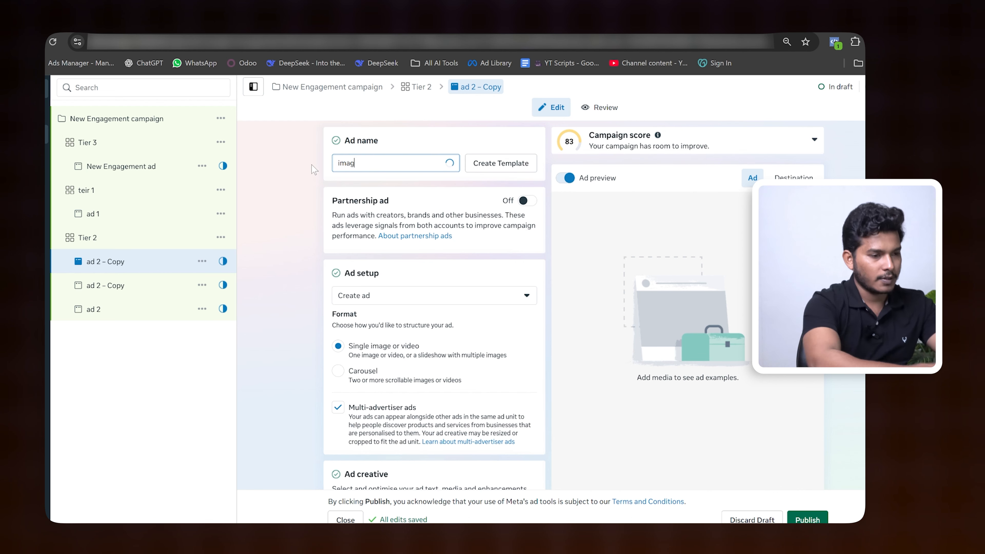
pyautogui.write('e')
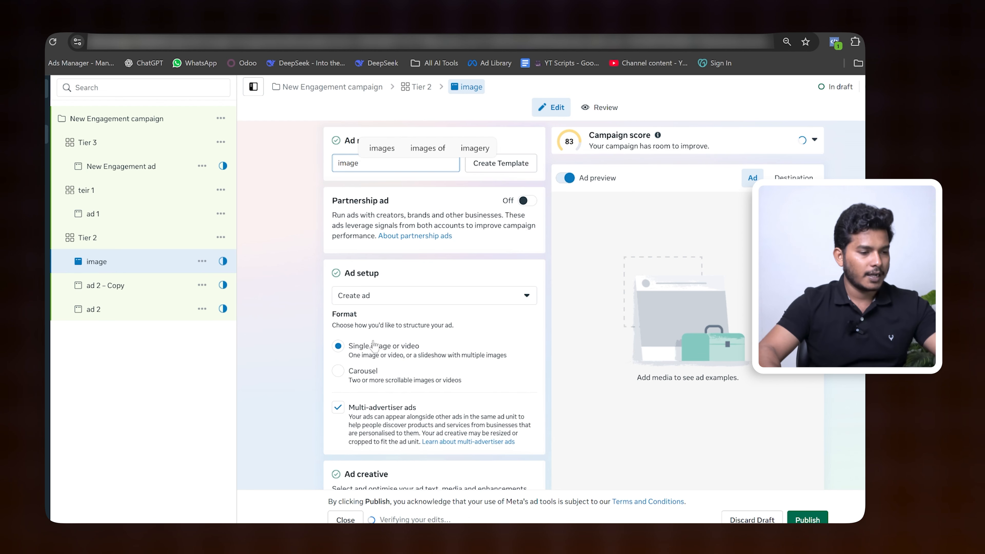
pyautogui.scroll(-4, 374, 345)
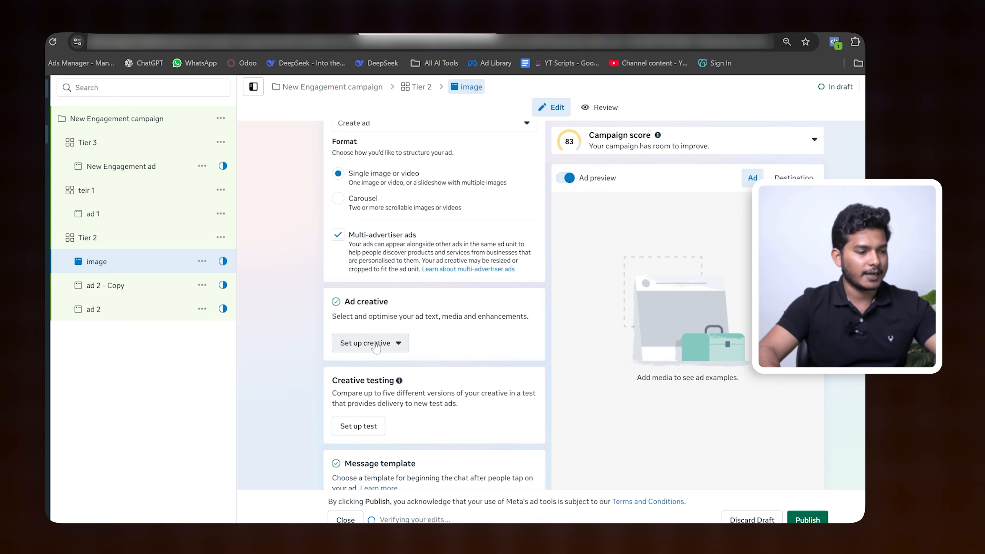
# - Rename the remaining ad copy in the Tier 2 ad set as "video"
pyautogui.click(110, 285)
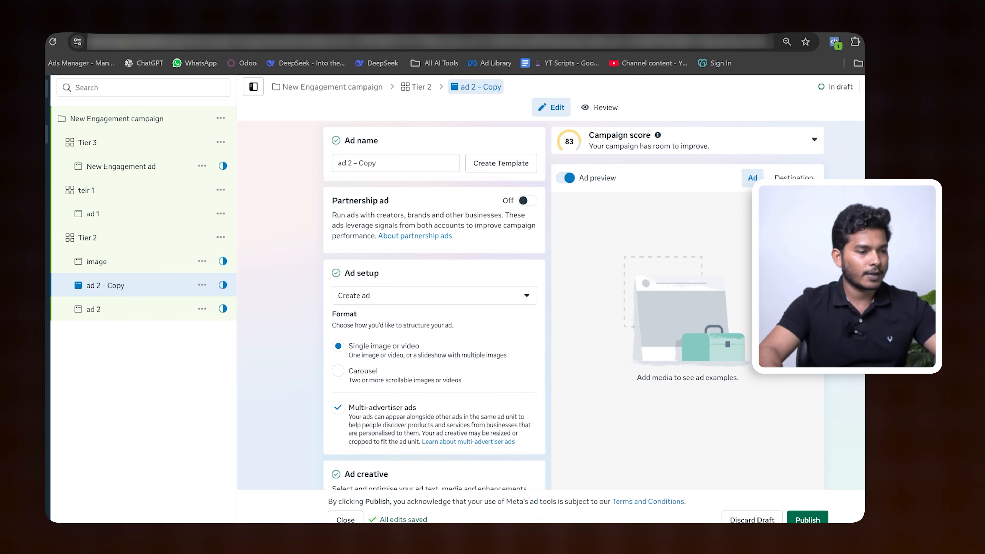
pyautogui.moveTo(368, 170); pyautogui.dragTo(273, 166)
pyautogui.write('video')
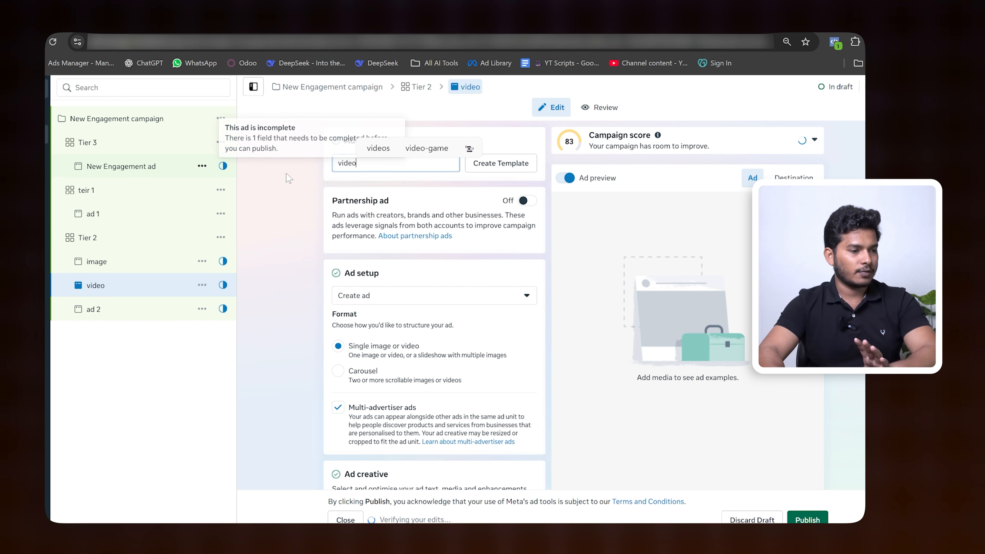
# - Rename the original "ad 2" in the Tier 2 ad set as "caraouel"
pyautogui.click(122, 315)
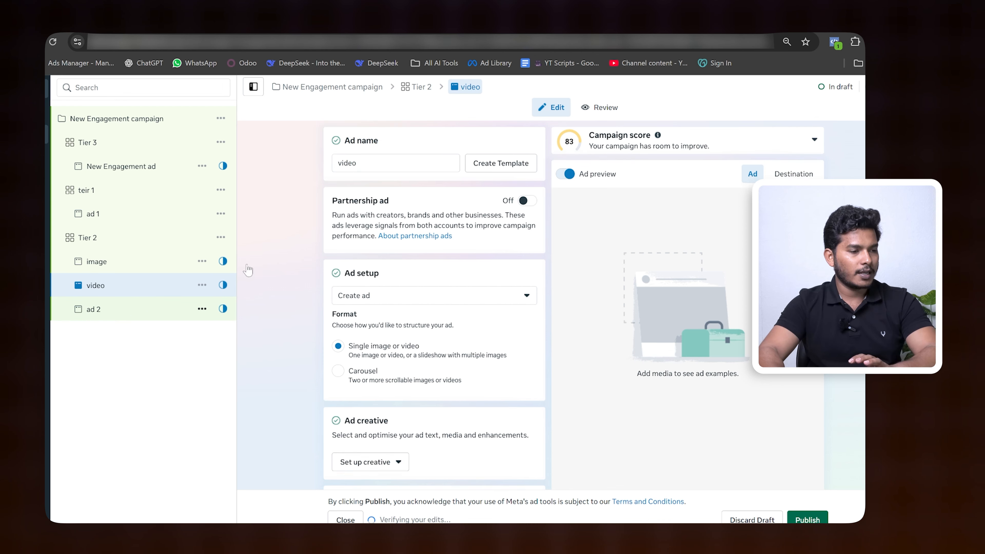
pyautogui.click(382, 166)
pyautogui.hotkey('ctrl', 'shift', 'Left')
pyautogui.hotkey('ctrl', 'shift', 'Left')
pyautogui.write('caraouel')
pyautogui.click(307, 198)
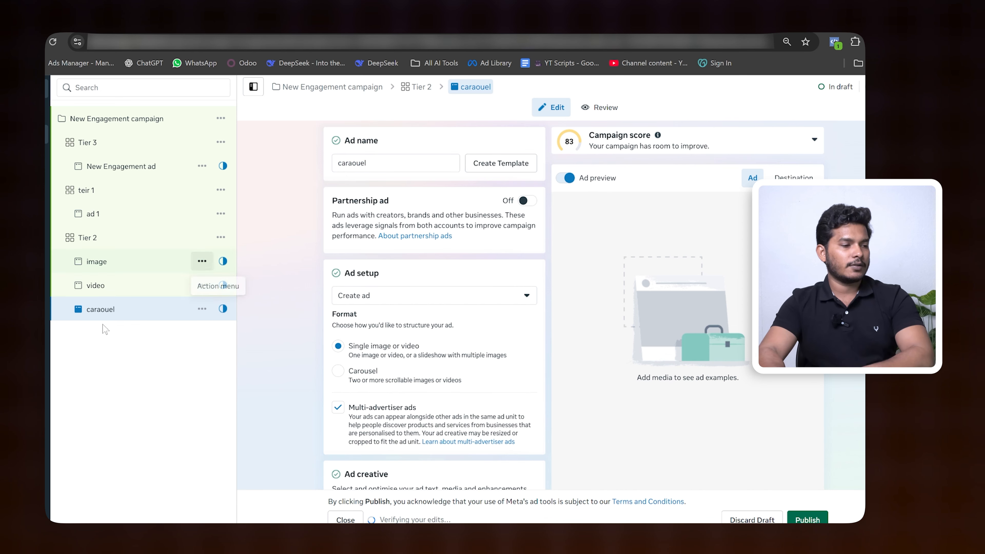